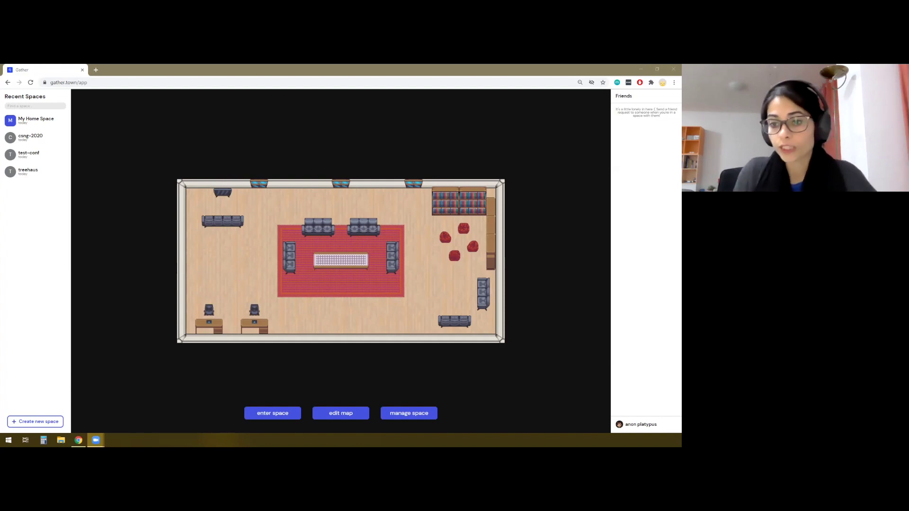
- Start creating a new space named "conf" and enter a password to protect it
left_click(50, 422)
left_click(336, 212)
type("conf")
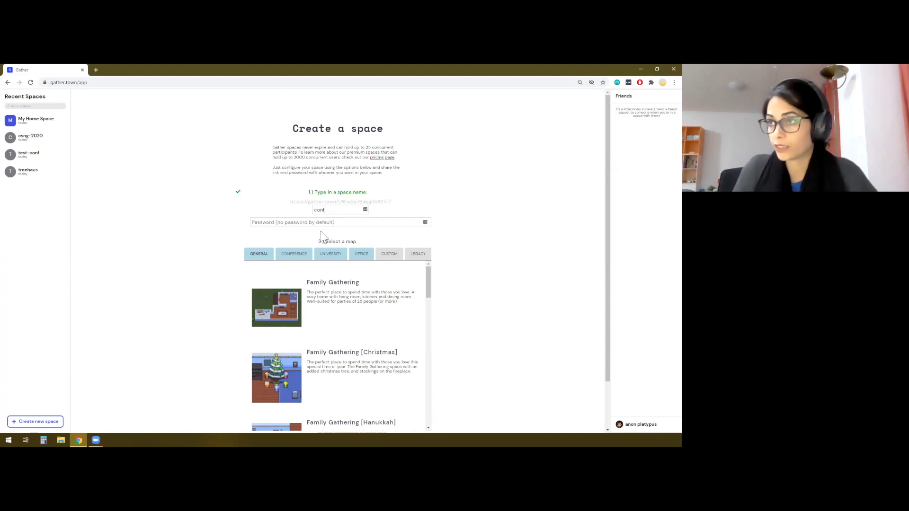
left_click(316, 223)
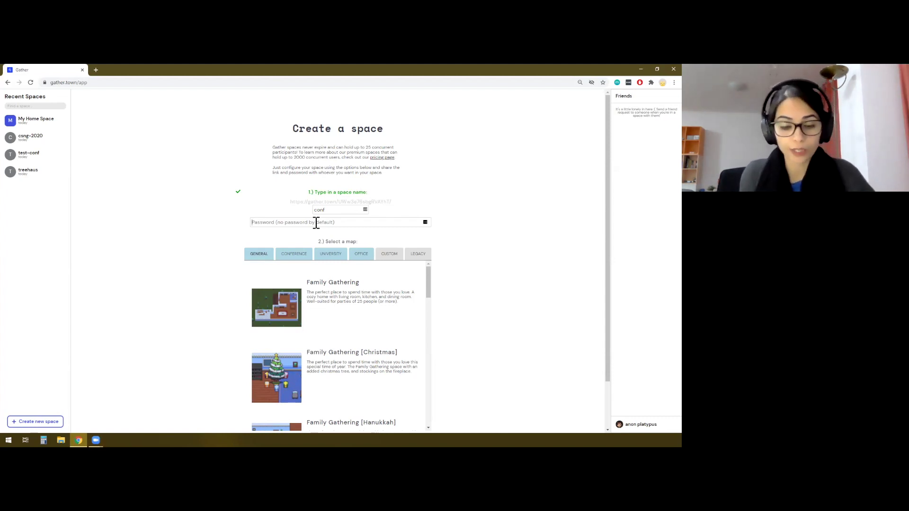
type("******")
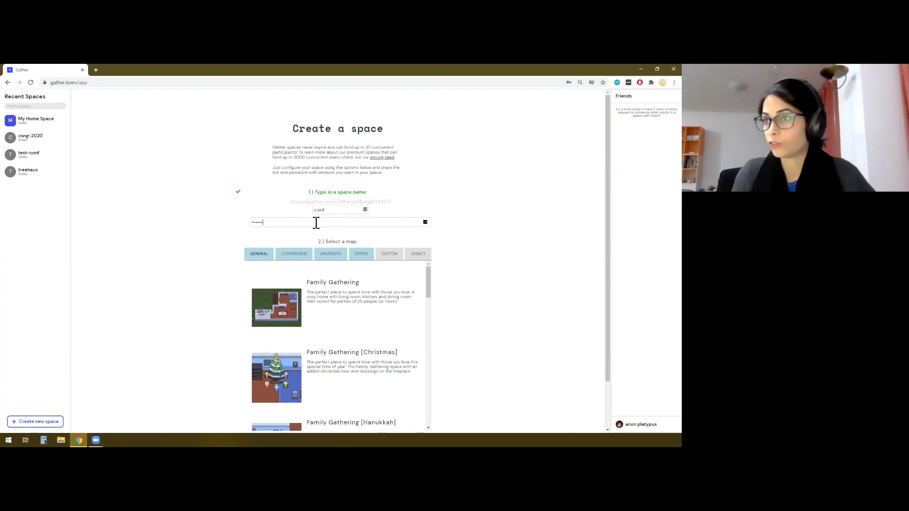
- Choose the Professional map from the conference templates and create the space
scroll(219, 326, "down", 1)
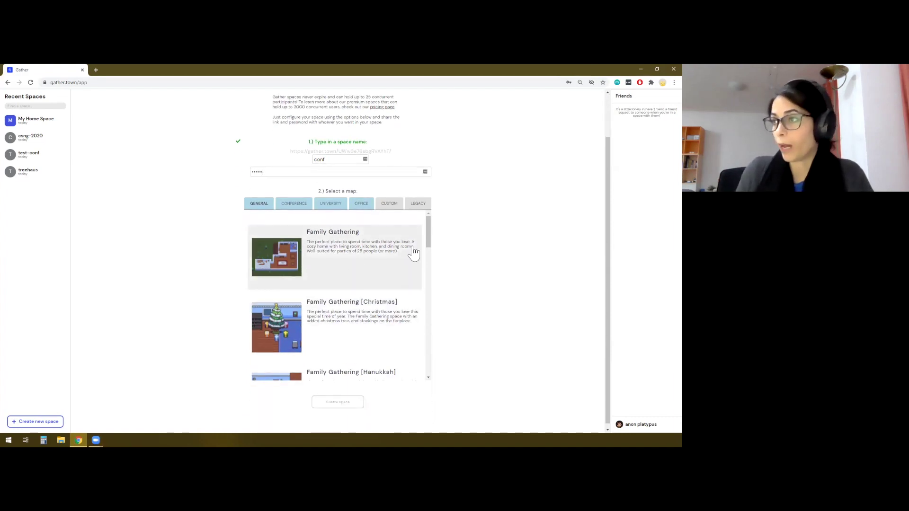
scroll(378, 293, "down", 4)
scroll(373, 308, "down", 8)
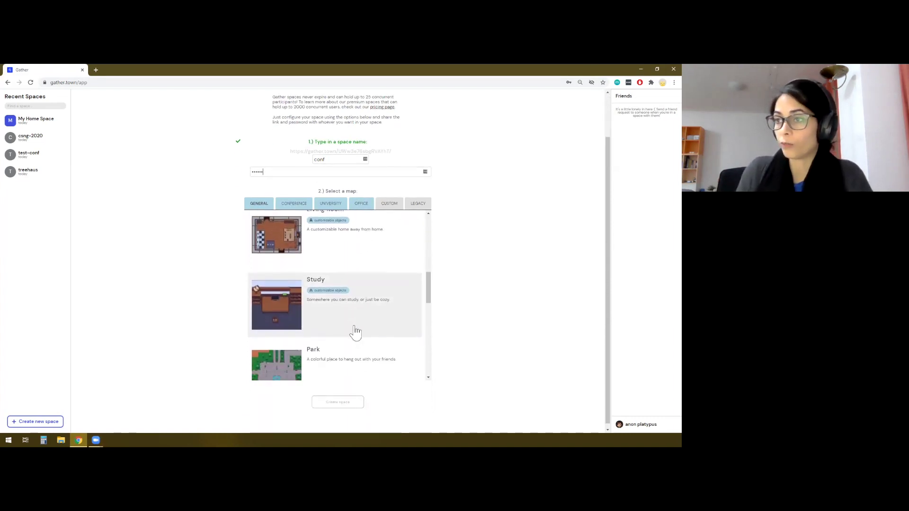
scroll(325, 240, "up", 8)
left_click(299, 205)
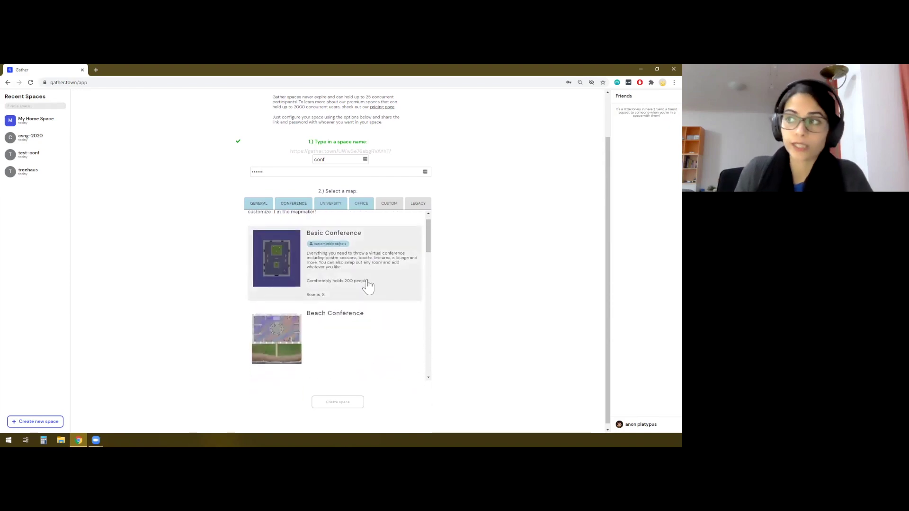
scroll(367, 282, "up", 1)
scroll(368, 286, "down", 1)
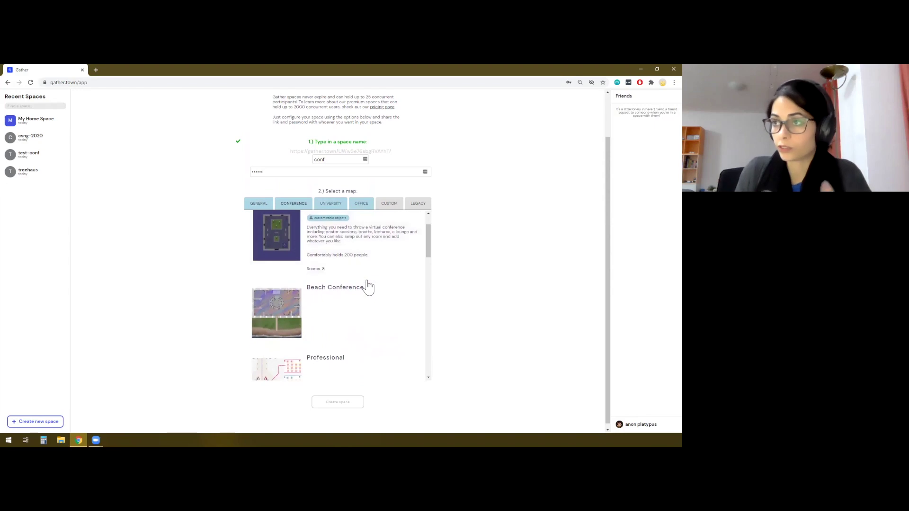
scroll(366, 301, "down", 5)
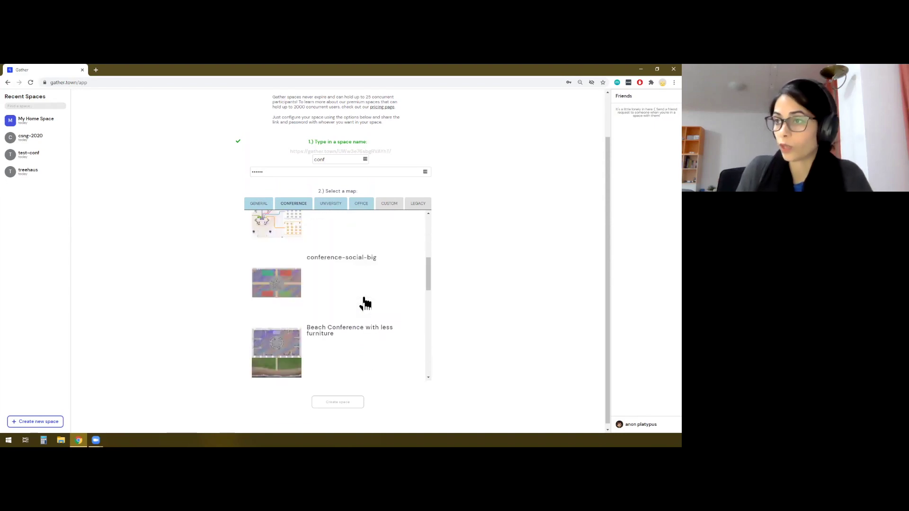
scroll(367, 306, "up", 1)
left_click(301, 287)
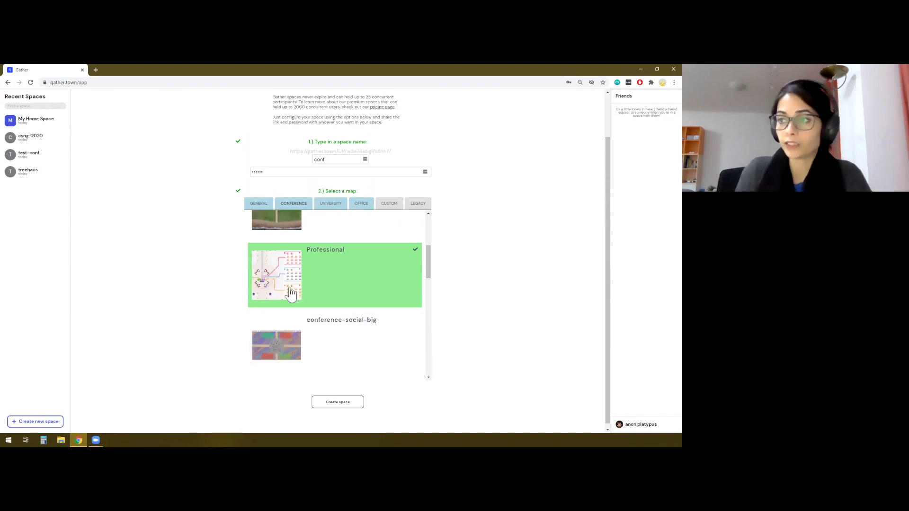
left_click(338, 403)
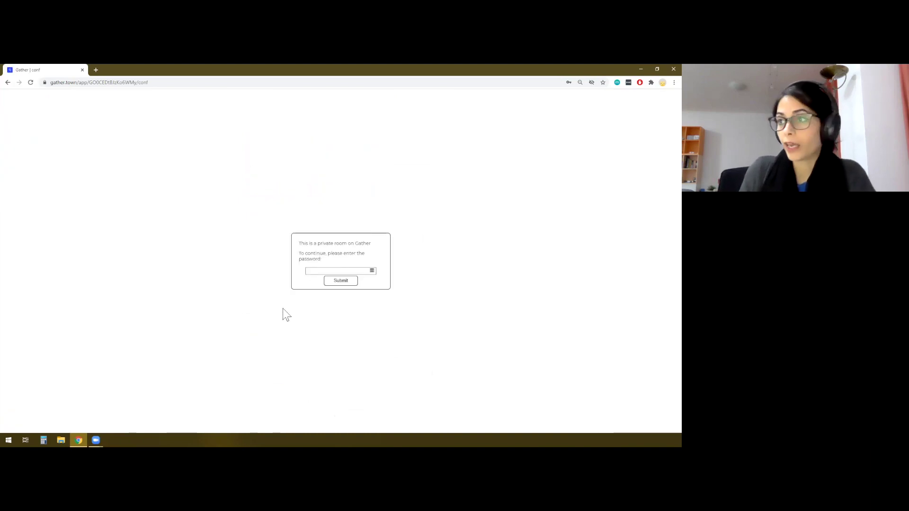
- Submit the space's password and join the conf space
left_click(310, 271)
type("••")
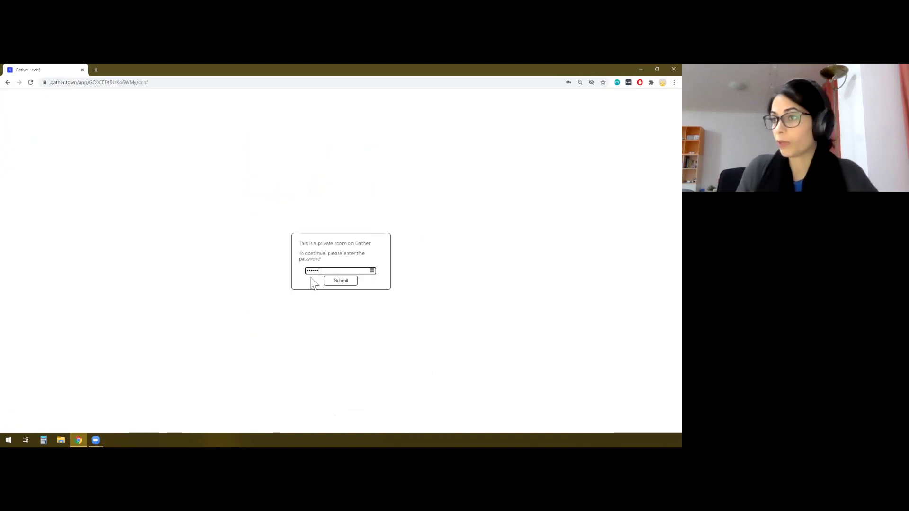
type("••••")
left_click(348, 282)
left_click(341, 304)
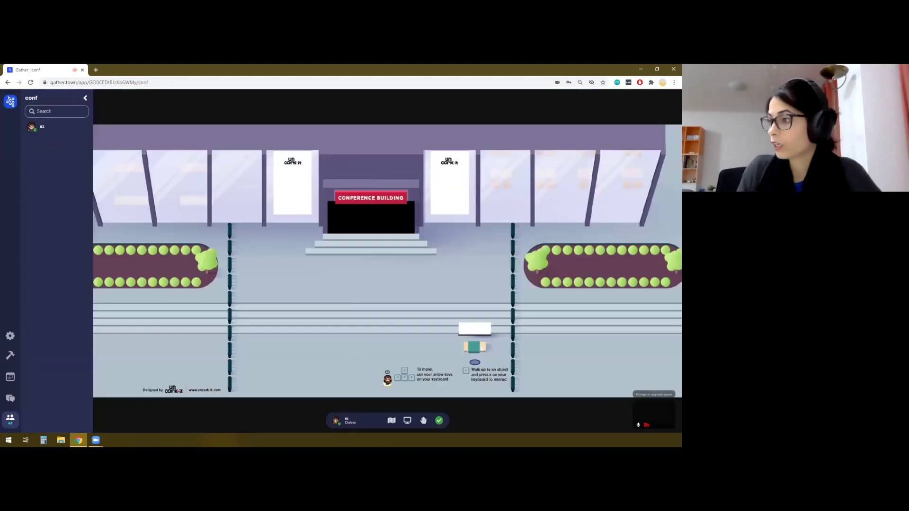
- Walk the avatar up the entrance plaza and through the Conference Building doorway into the main hall
key("Up")
key("Up")
key("Up")
key("Up")
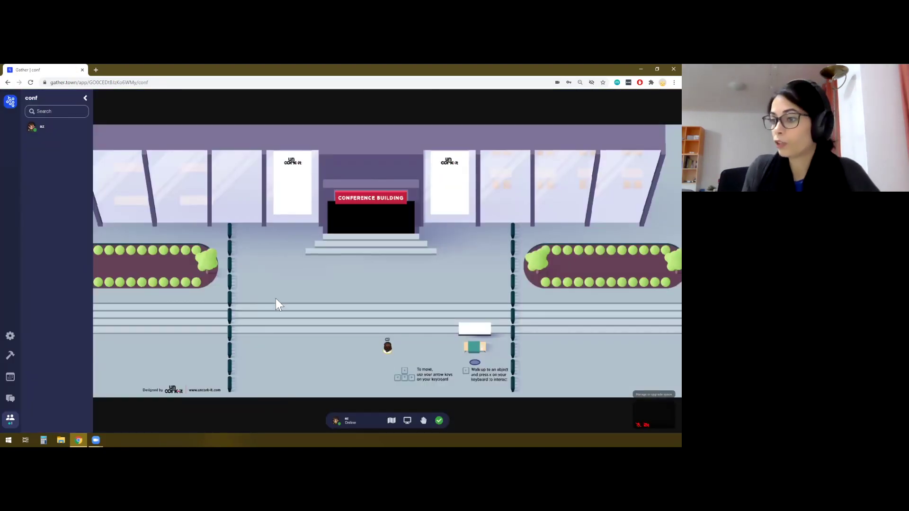
key("Up")
key("Up")
key("Up")
key("Up")
key("Up")
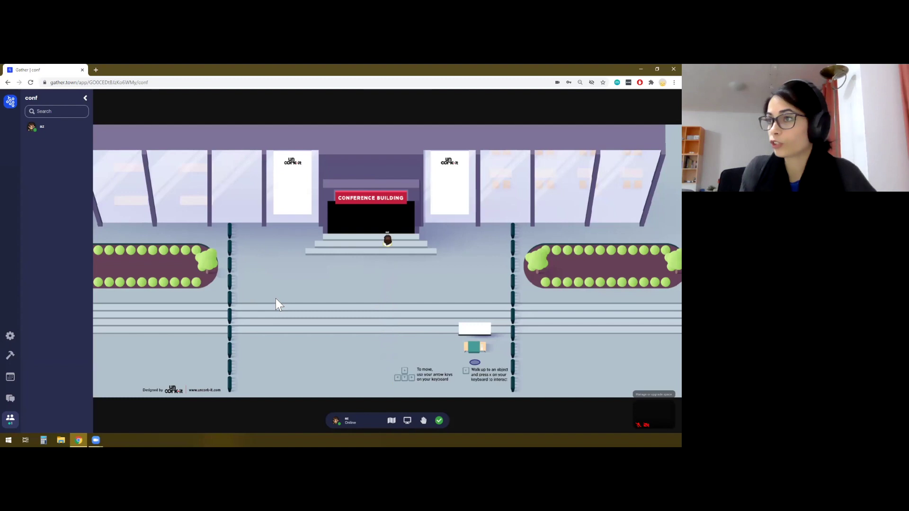
key("Up")
key("Up")
key("Up")
key("Up")
key("Up")
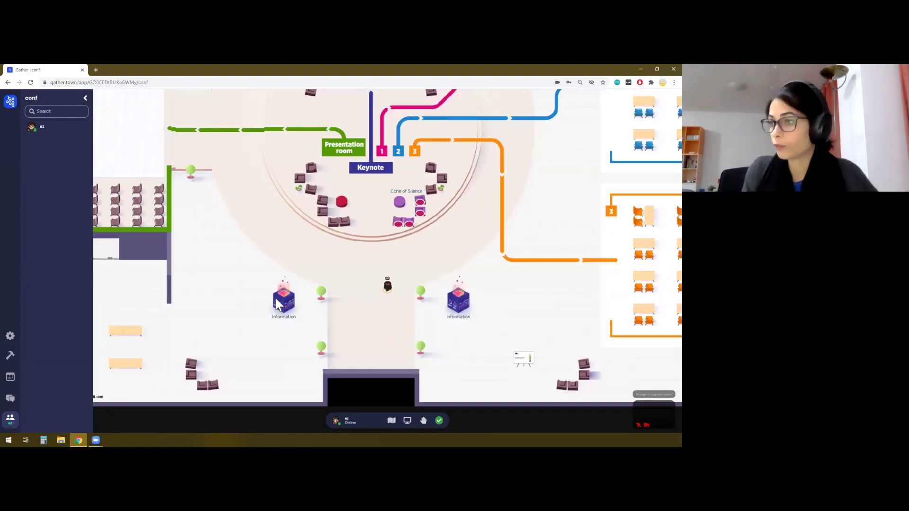
- Walk the avatar up to the Keynote and Presentation room signs at the centre of the main hall
key("Left")
key("Up")
key("Up")
key("Up")
key("Up")
key("Up")
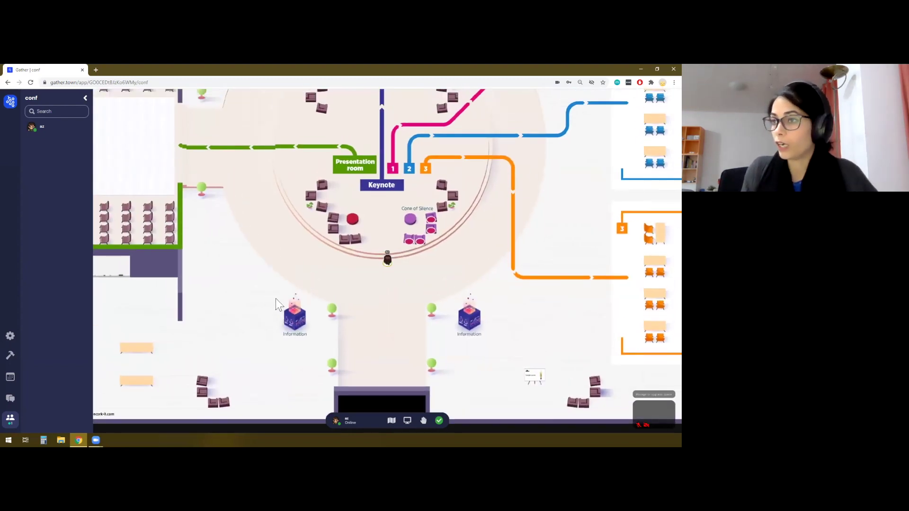
key("Up")
key("Up")
key("Up")
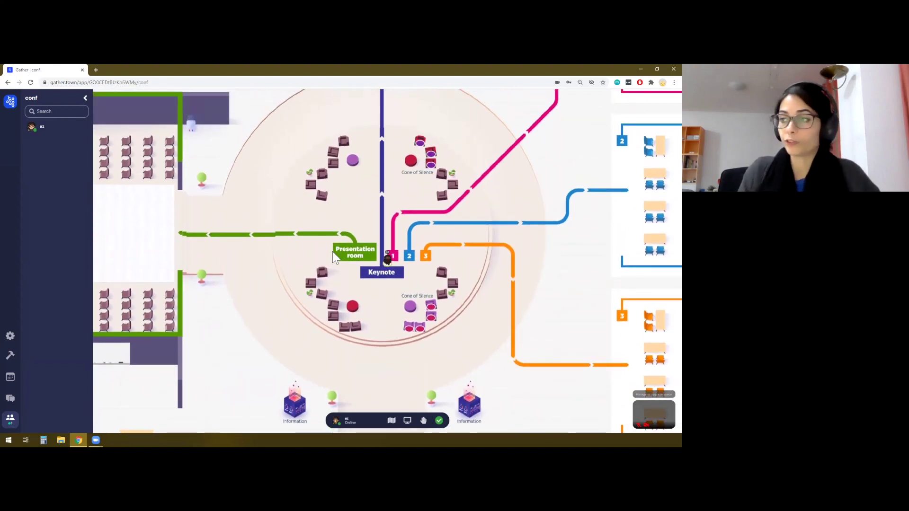
- Walk the avatar towards numbered areas 2 and 3 to view them, then back to the Presentation room sign
key("Right")
key("Right")
key("Right")
key("Right")
key("Right")
key("Right")
key("Right")
key("Right")
key("Right")
key("Right")
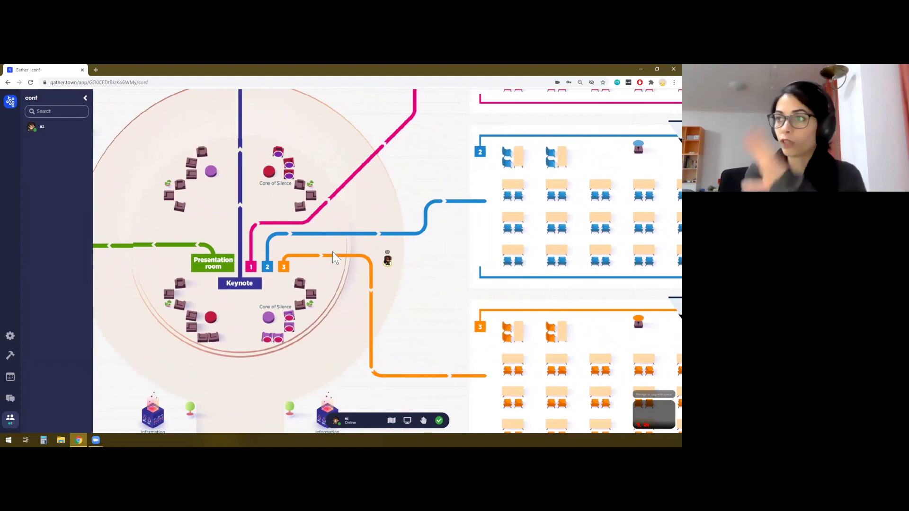
key("Left")
key("Left")
key("Left")
key("Left")
key("Left")
key("Left")
key("Left")
key("Left")
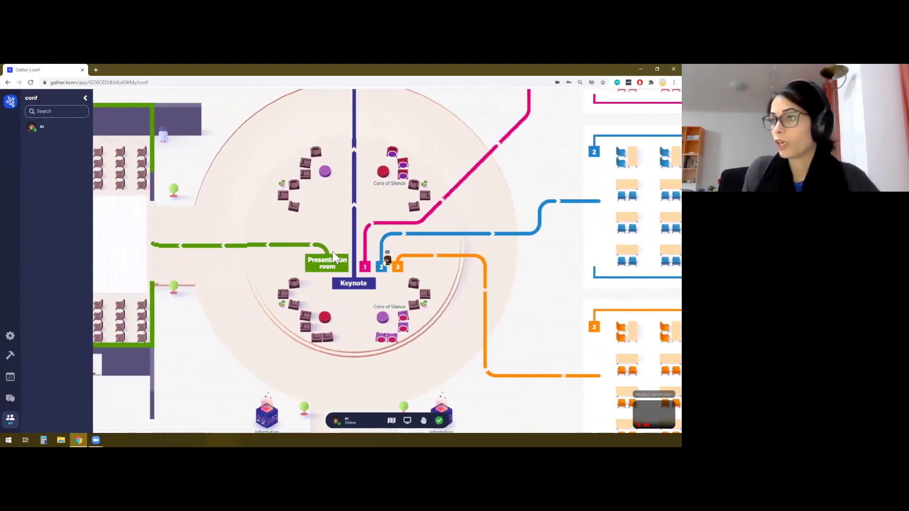
key("Left")
key("Left")
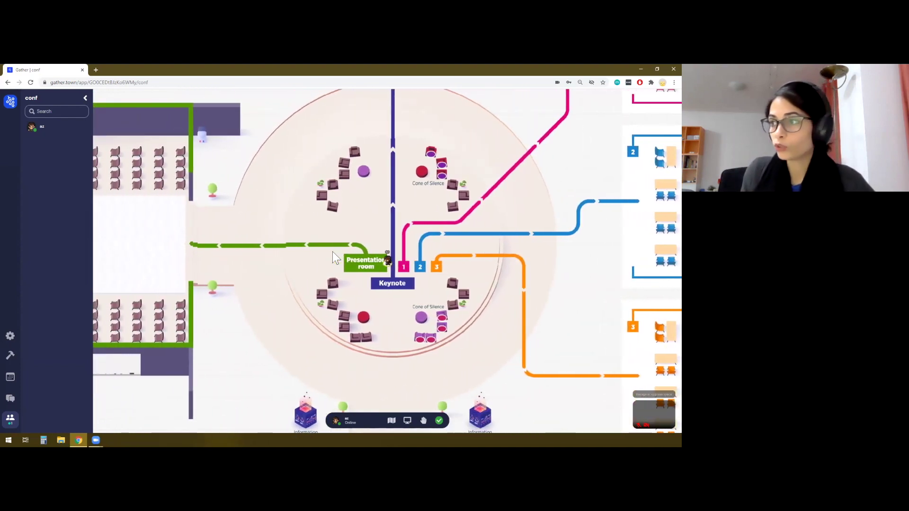
- Follow the Keynote line with the avatar through the main hall and enter the keynote room
key("Up")
key("Up")
key("Up")
key("Up")
key("Up")
key("Up")
key("Up")
key("Up")
key("Up")
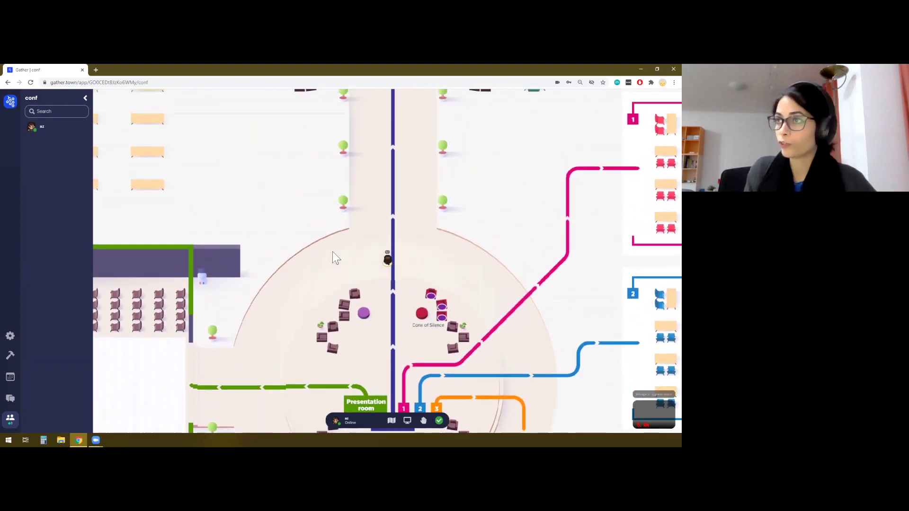
key("Up")
key("Up")
key("Up")
key("Up")
key("Up")
key("Up")
key("Up")
key("Up")
key("Up")
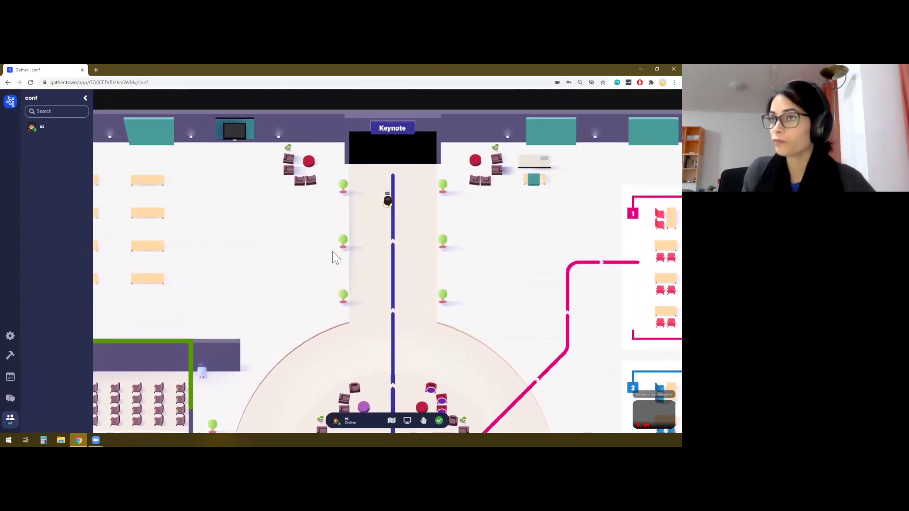
key("Up")
key("Up")
key("Up")
key("Up")
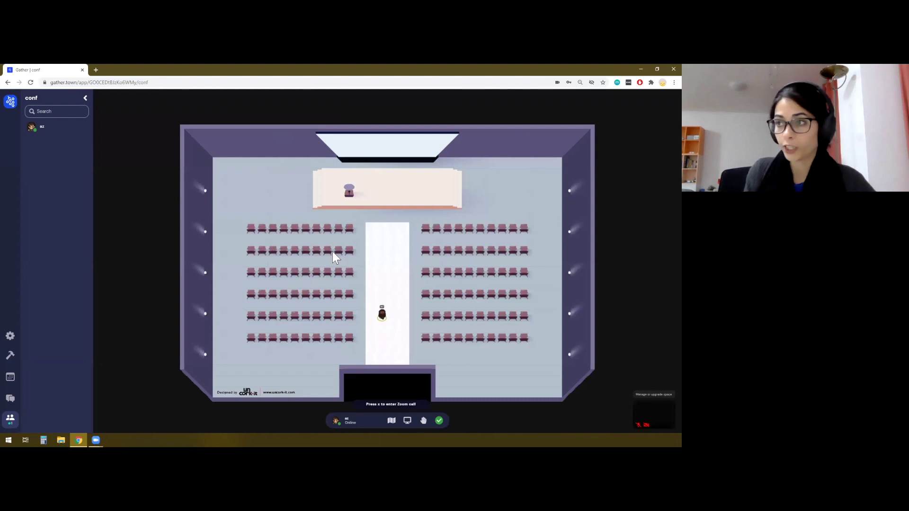
- Open the keynote room's Zoom call link page to view it, and close it again
key("Down")
key("x")
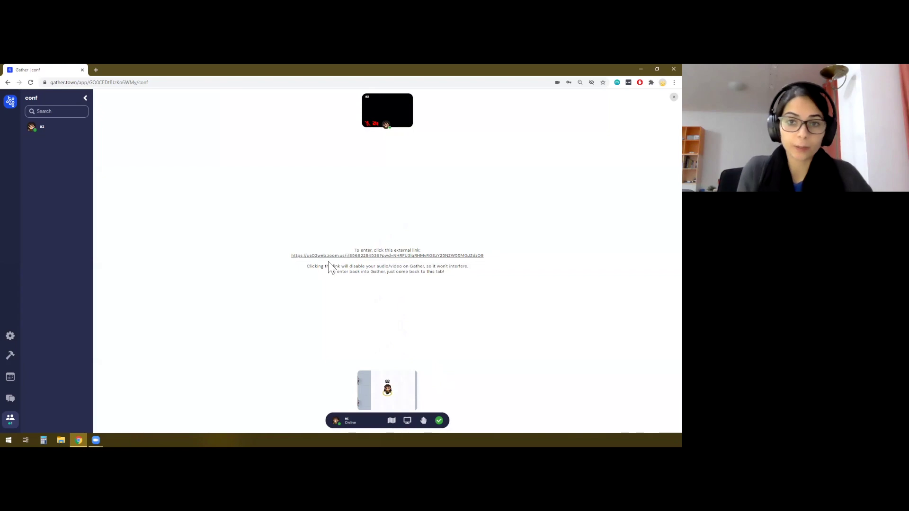
key("x")
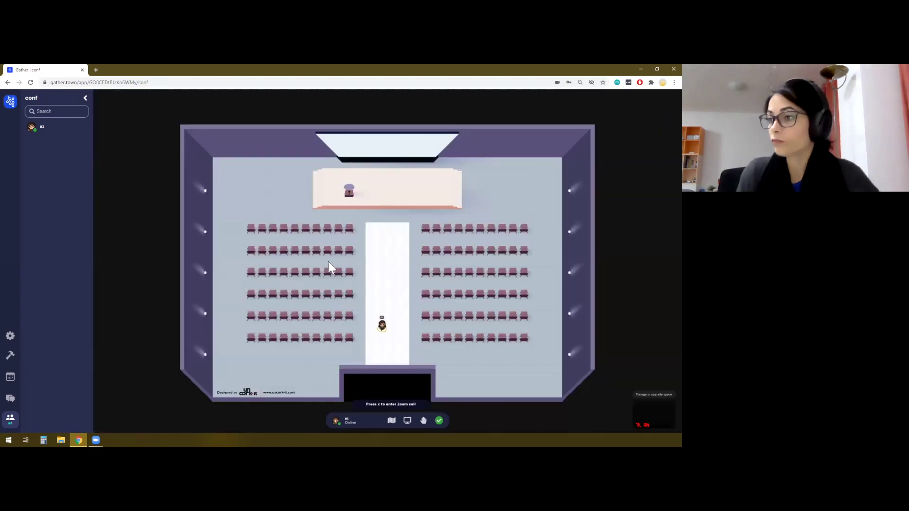
- Walk the avatar out of the keynote room and back down the Keynote line into the main hall
key("Down")
key("Down")
key("Down")
key("Down")
key("Down")
key("Down")
key("Down")
key("Down")
key("Down")
key("Down")
key("Down")
key("Down")
key("Down")
key("Down")
key("Down")
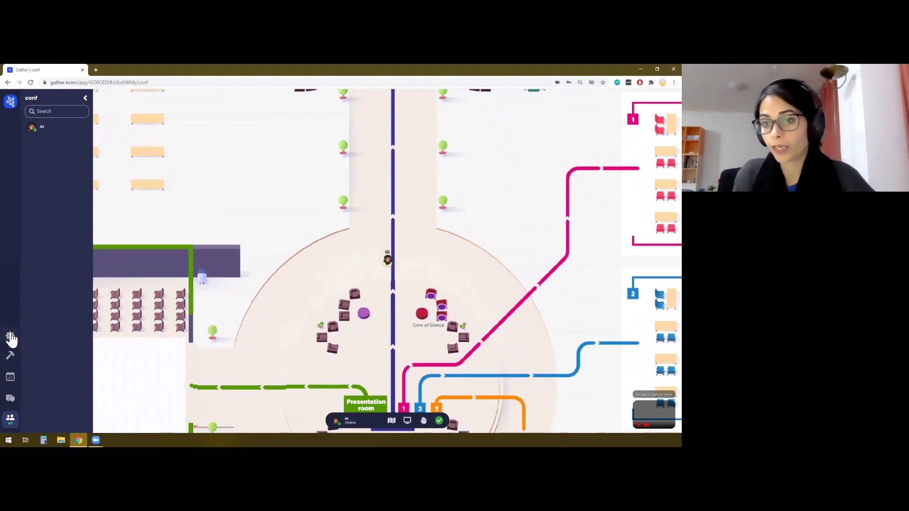
- Open the Mapmaker for this space from the Customize Space settings
left_click(10, 336)
left_click(319, 195)
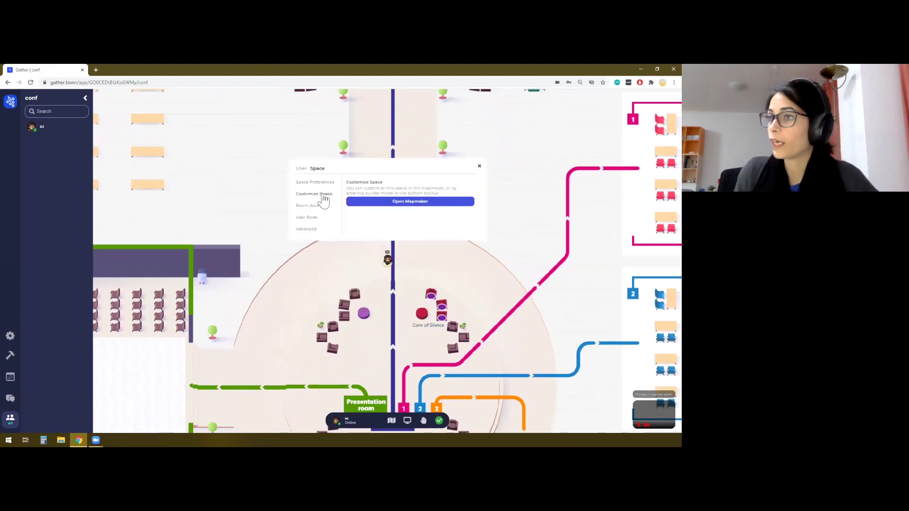
left_click(396, 201)
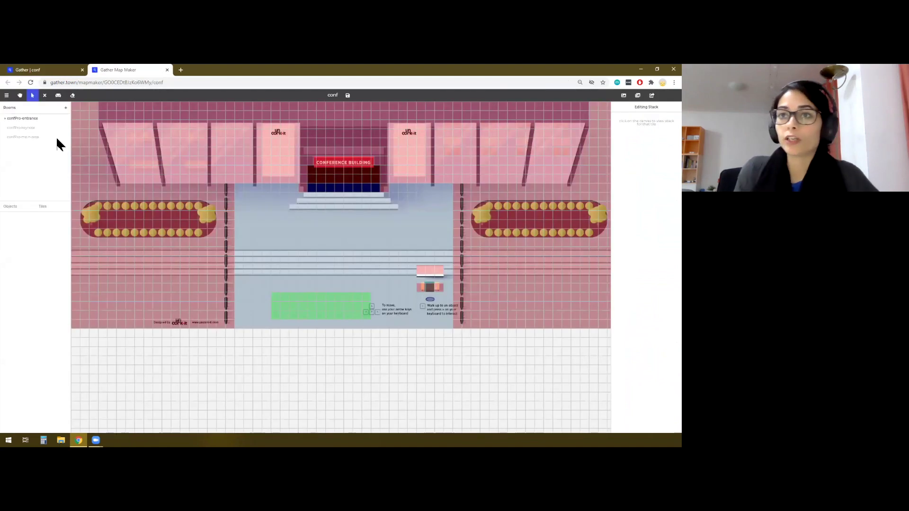
- Examine the maps and tile effects of the entrance, main area and keynote rooms in the Mapmaker
left_click(26, 128)
left_click(27, 120)
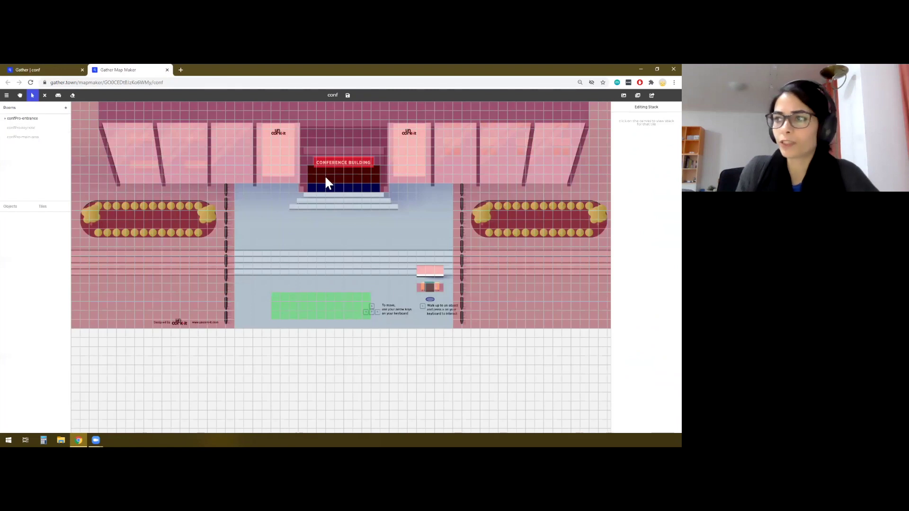
left_click(23, 137)
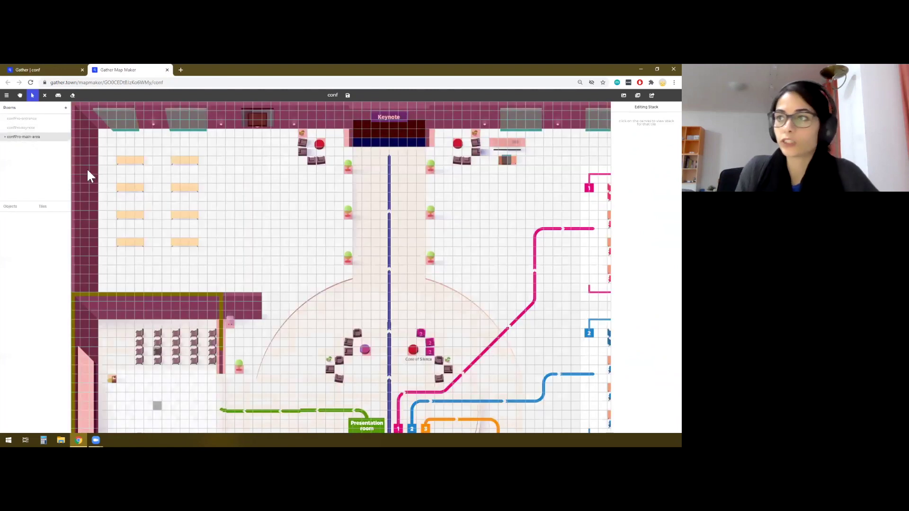
scroll(371, 342, "down", 5)
key("t")
scroll(398, 343, "down", 1)
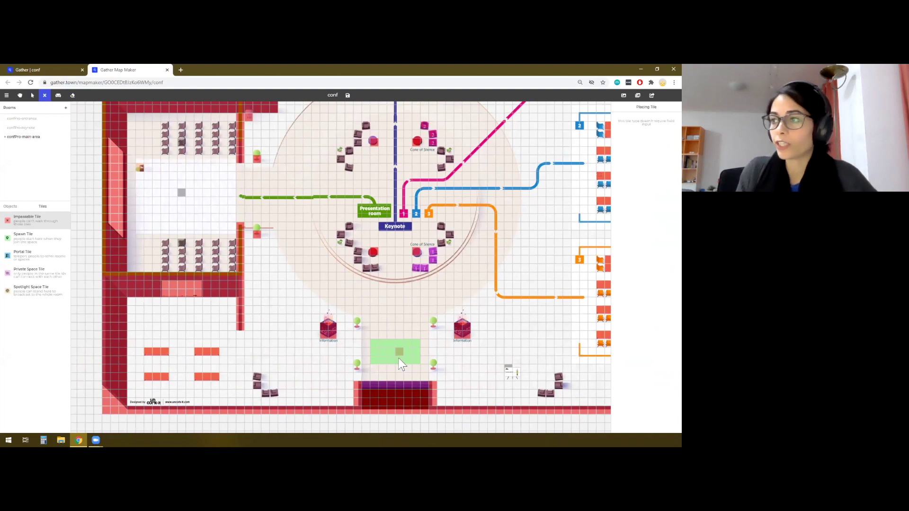
left_click(22, 127)
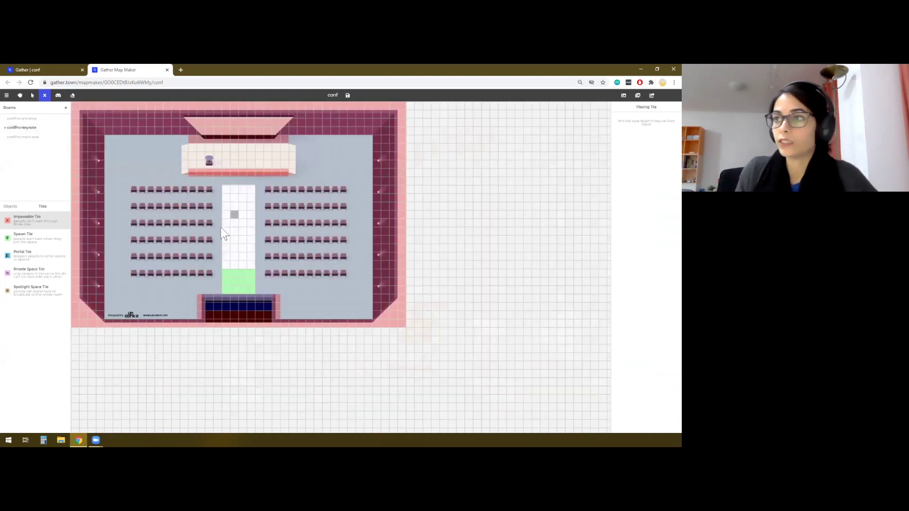
- Set the confPro-main-area room as the default room of the space
left_click(29, 138)
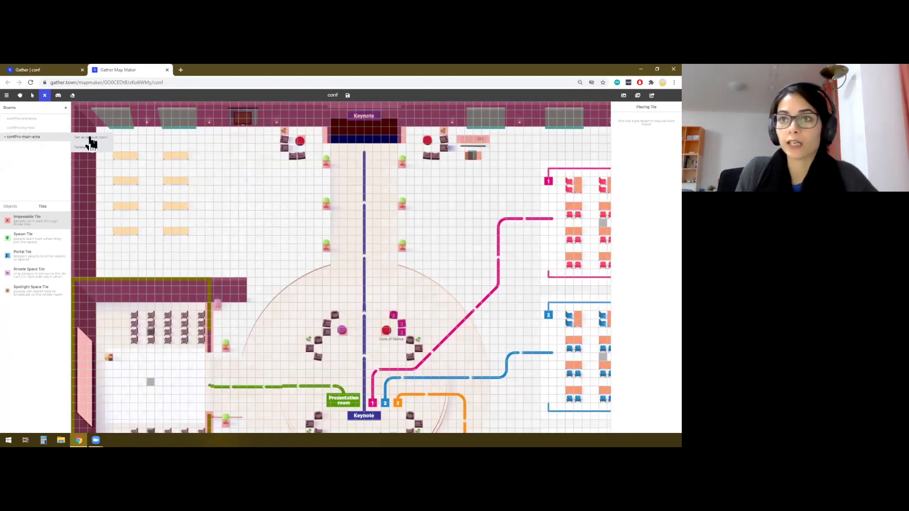
left_click(90, 137)
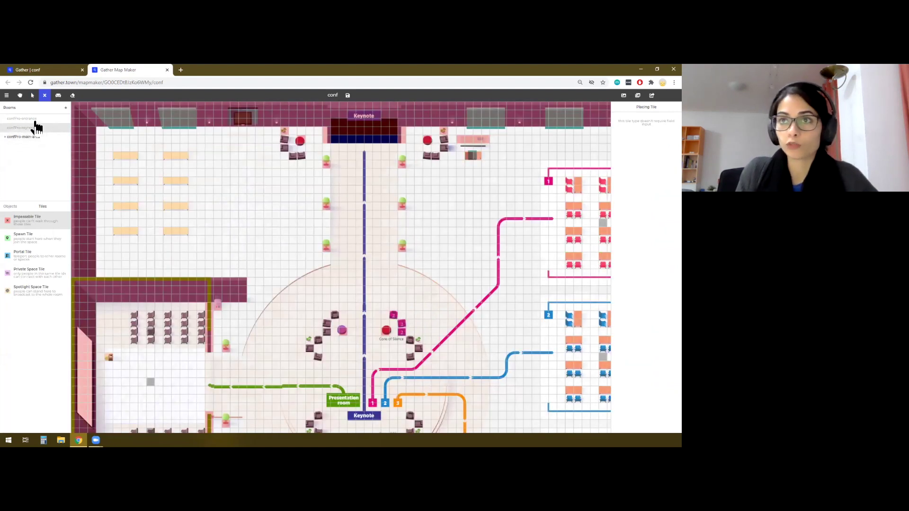
- Delete the confPro-entrance room from the space
left_click(23, 118)
left_click(81, 134)
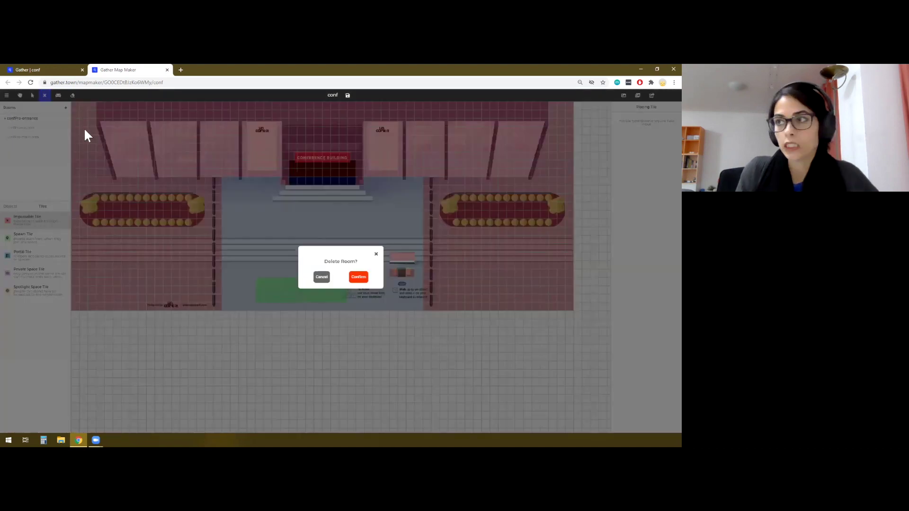
left_click(356, 275)
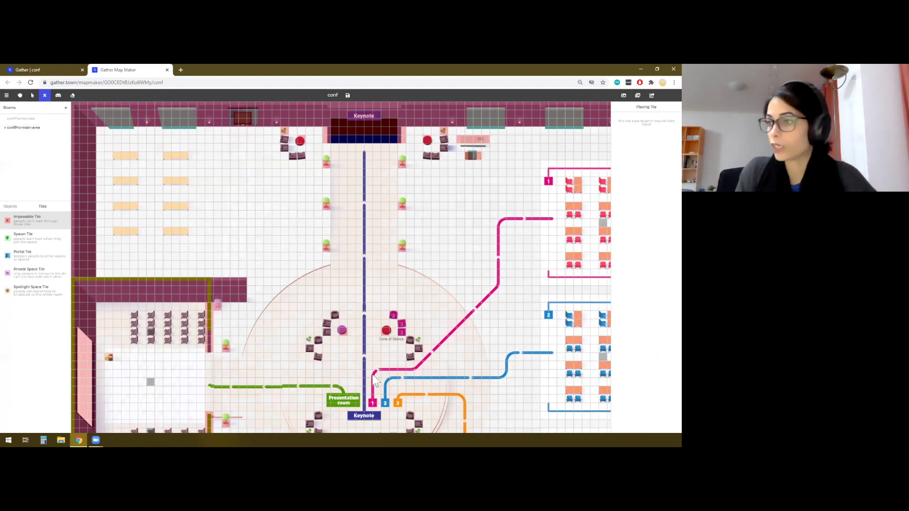
- Open the confPro-main-area room's background image in its own browser tab for downloading
key("e")
scroll(381, 359, "down", 5)
scroll(381, 359, "down", 2)
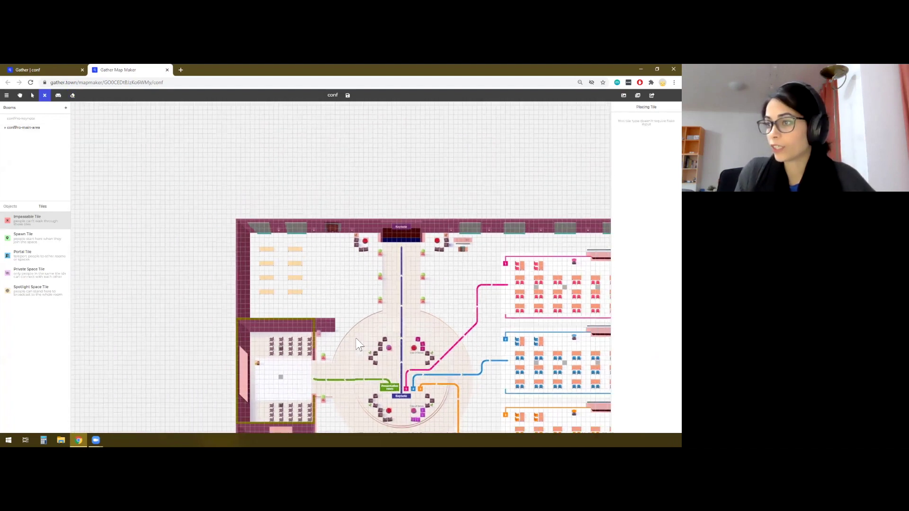
left_click(20, 95)
left_click_drag(373, 286, 236, 205)
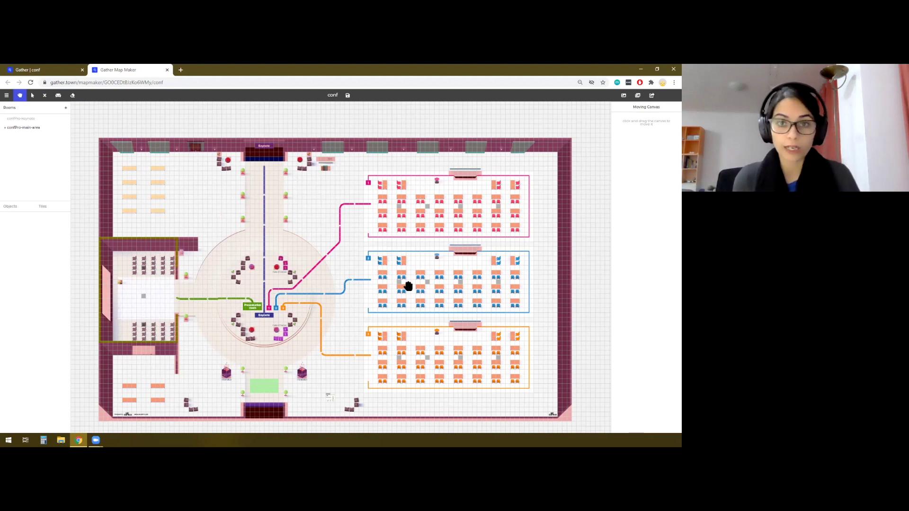
left_click(7, 95)
left_click(34, 124)
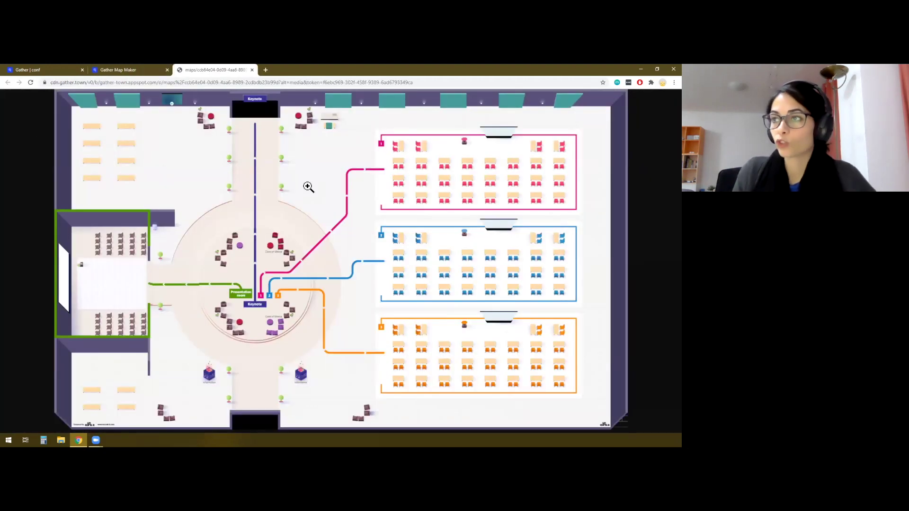
- Save the main area background image in the Gather-tut folder under the name main-hall
right_click(308, 187)
left_click(334, 201)
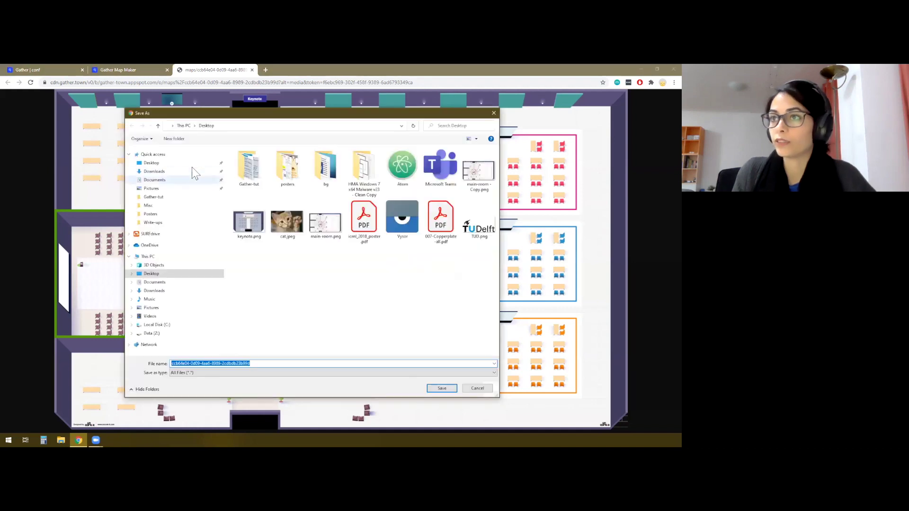
left_click(267, 364)
type("main-hall")
key("Return")
- Download the confPro-keynote room's background image to the Gather-tut folder under the name keynote
left_click(120, 69)
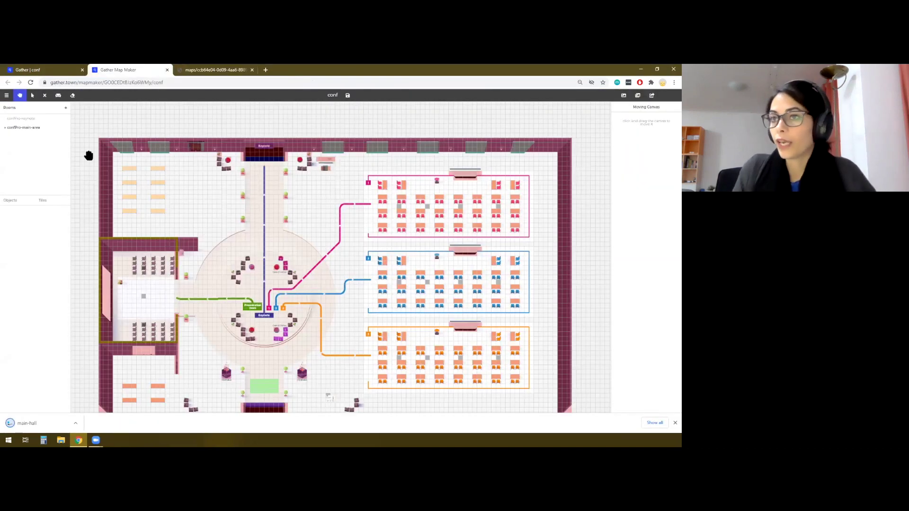
left_click(22, 118)
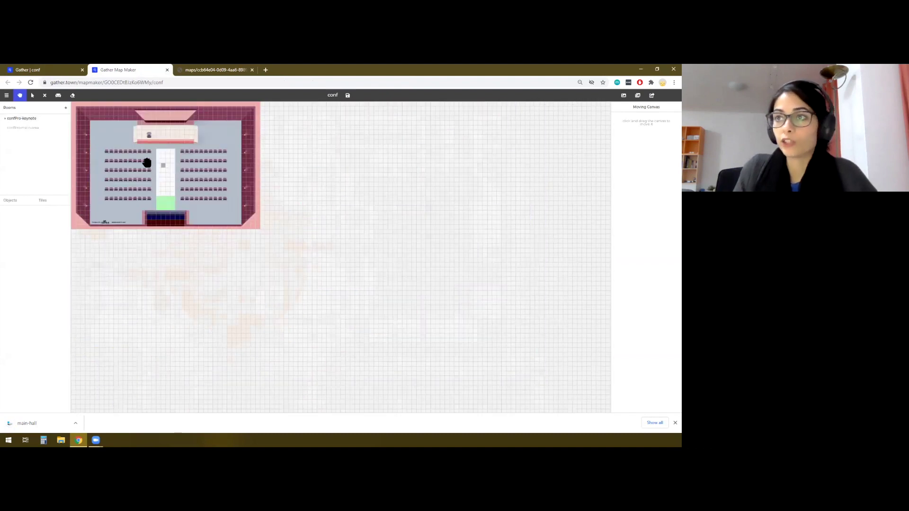
right_click(143, 158)
left_click(6, 96)
left_click(109, 124)
right_click(284, 258)
left_click(304, 264)
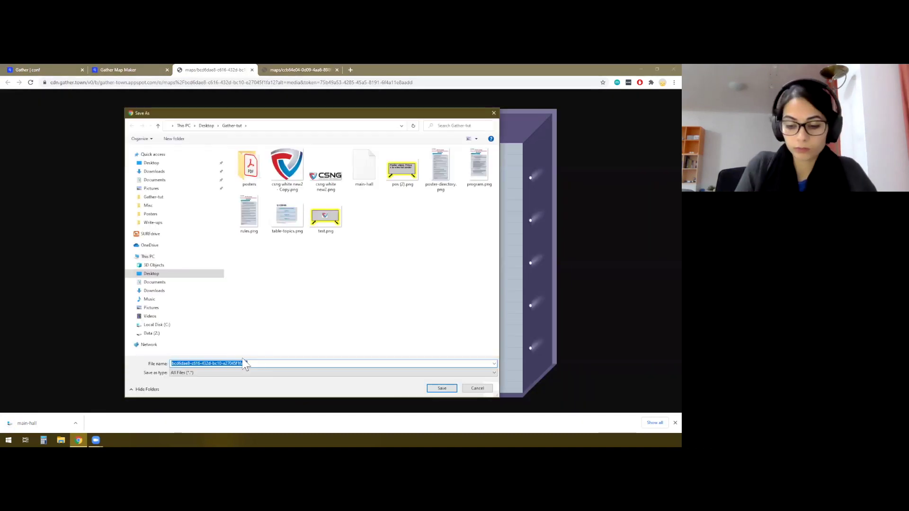
type("keynote")
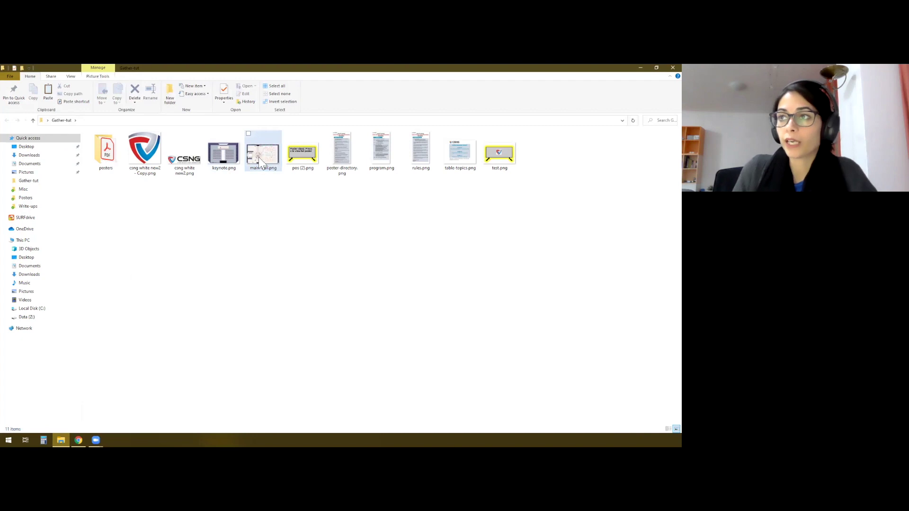
- Open main-hall.png from the Gather-tut folder for editing in Paint
right_click(258, 157)
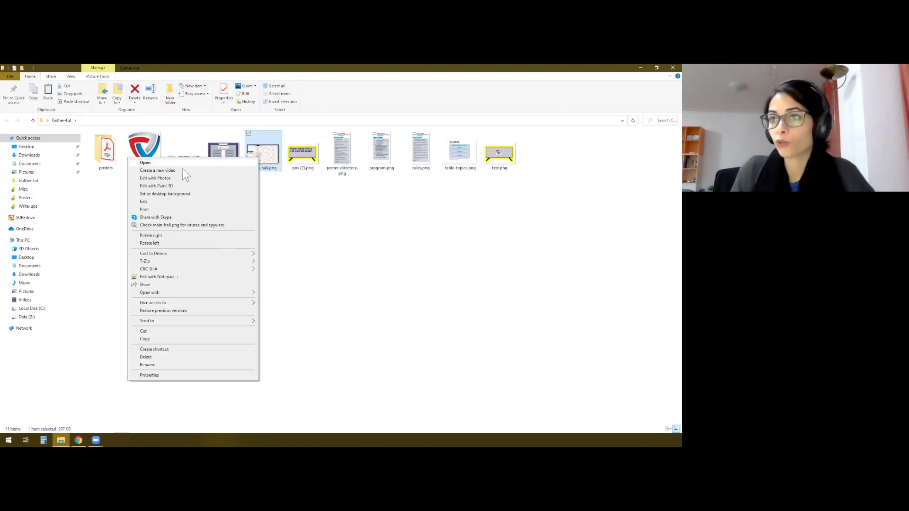
left_click(155, 201)
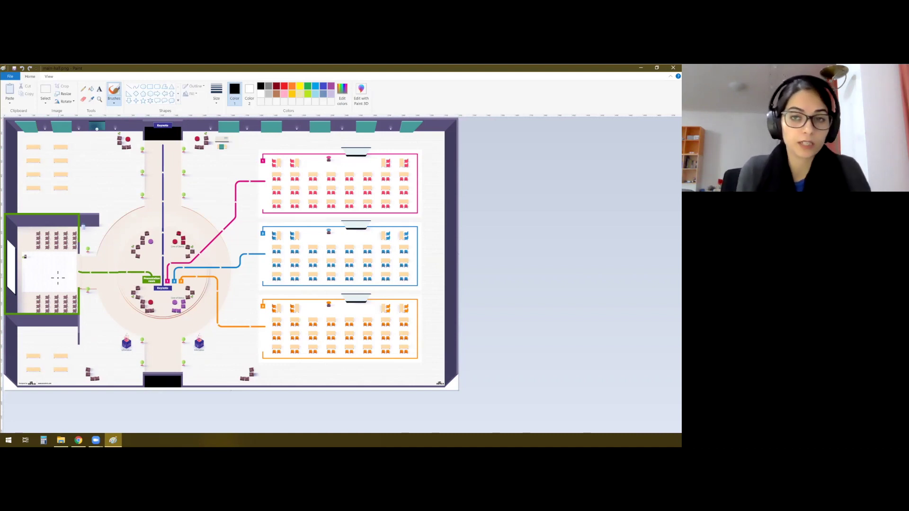
scroll(58, 277, "up", 1)
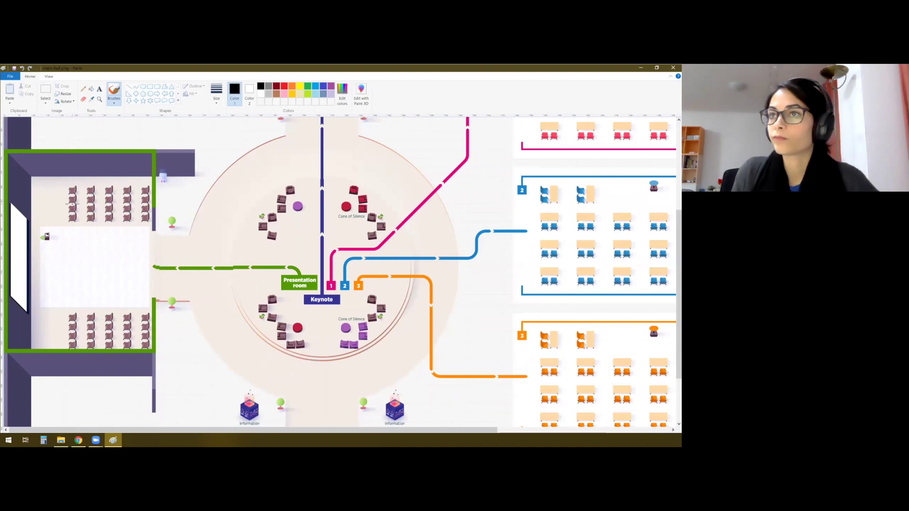
- Cover the presentation room's seats and floor with a solid rectangle in the beige colour sampled from the surrounding floor
left_click(150, 87)
left_click(91, 100)
left_click(48, 207)
left_click(342, 93)
left_click(383, 297)
left_click(272, 298)
left_click(248, 98)
left_click(261, 101)
left_click_drag(31, 177, 153, 350)
left_click(190, 94)
left_click(196, 110)
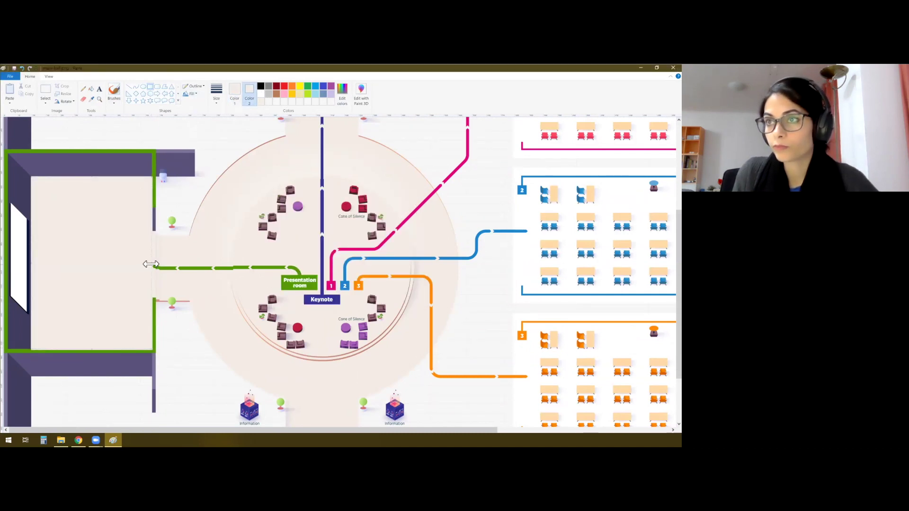
left_click(89, 359)
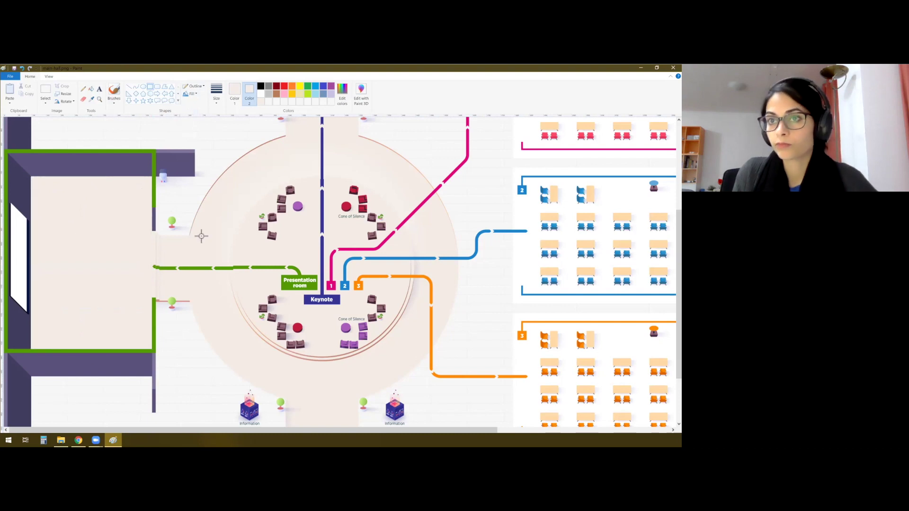
- Erase the text on the Presentation room sign and refill the sign with its own green
scroll(319, 291, "up", 1)
scroll(412, 369, "right", 2)
scroll(411, 365, "down", 2)
scroll(411, 365, "up", 1)
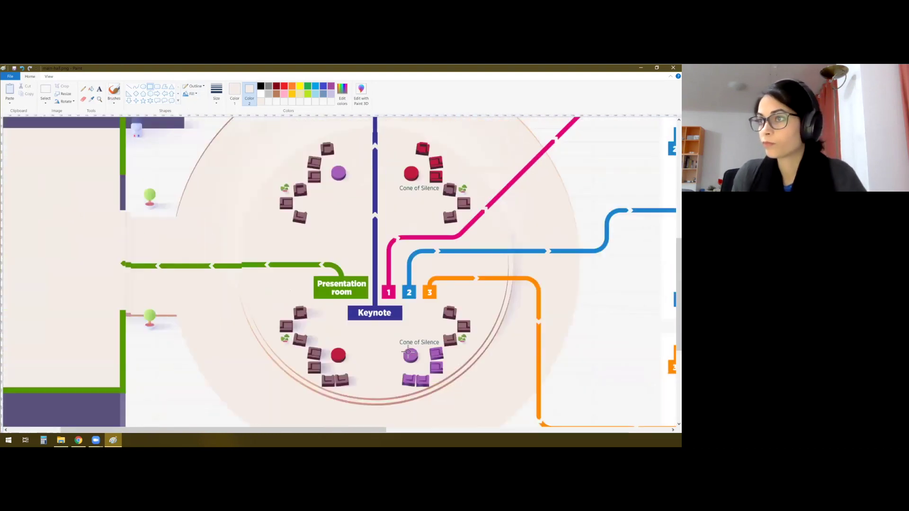
left_click(46, 90)
left_click_drag(316, 279, 366, 296)
key("Delete")
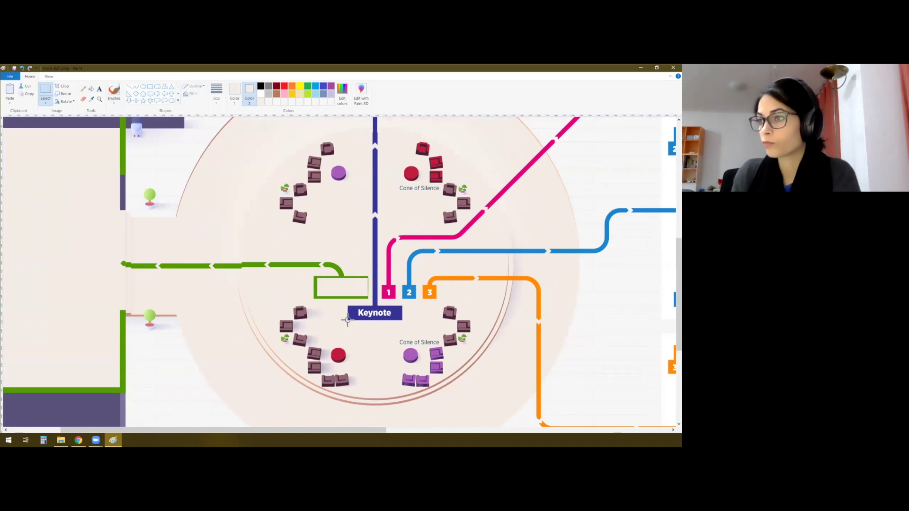
left_click(91, 99)
left_click(315, 284)
left_click(338, 287)
- Label the blank green sign "Coffee area" in bold white text
left_click(99, 90)
left_click(316, 283)
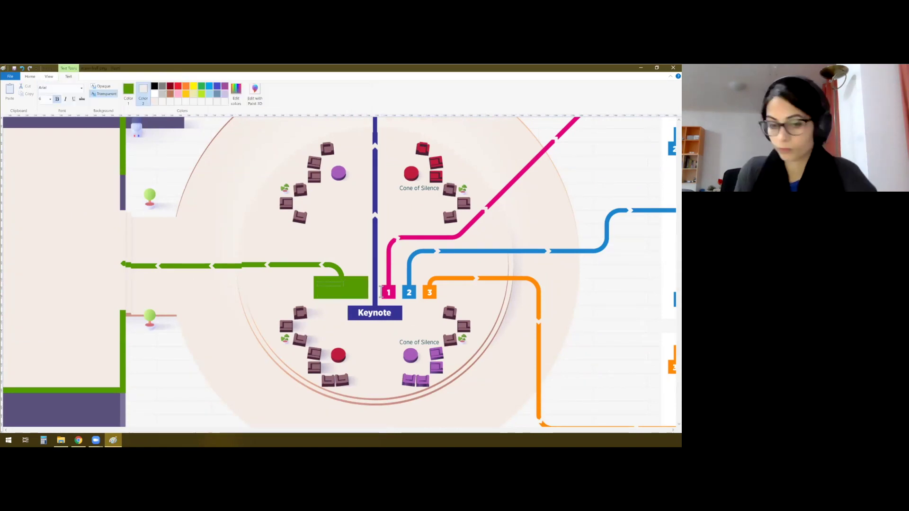
type("Coffee area")
key("ctrl+a")
left_click(129, 93)
left_click(154, 94)
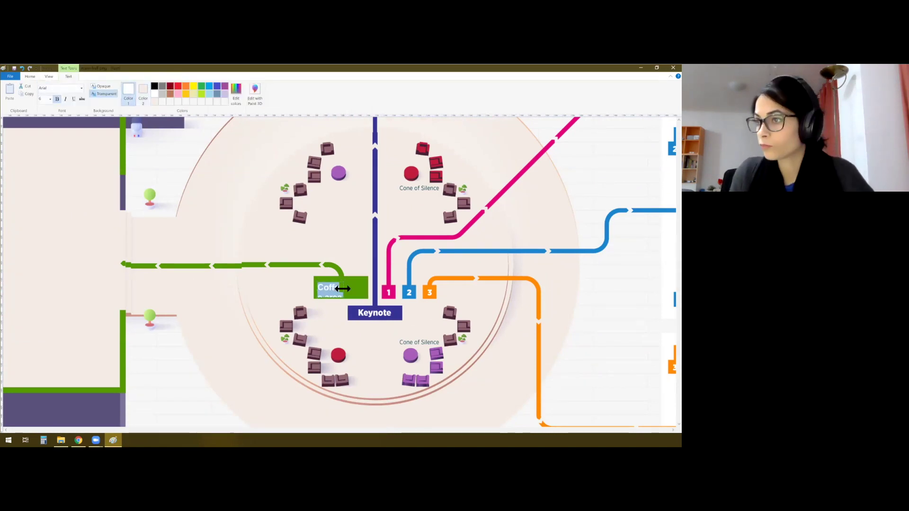
left_click_drag(334, 282, 336, 282)
left_click(369, 265)
- Erase the tables and chairs inside the pink, blue and orange conference rooms
scroll(177, 267, "down", 1)
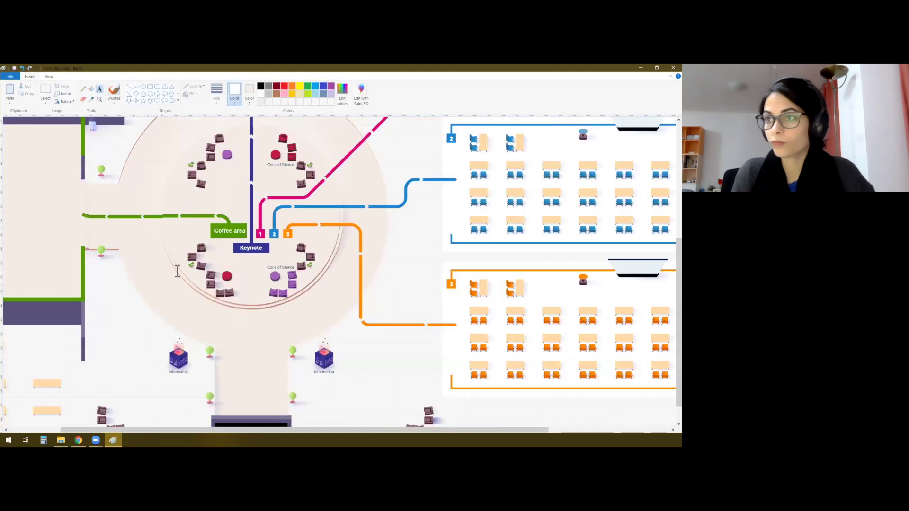
scroll(317, 299, "up", 2)
scroll(318, 299, "down", 1, "ctrl")
scroll(317, 299, "down", 1, "ctrl")
left_click(45, 92)
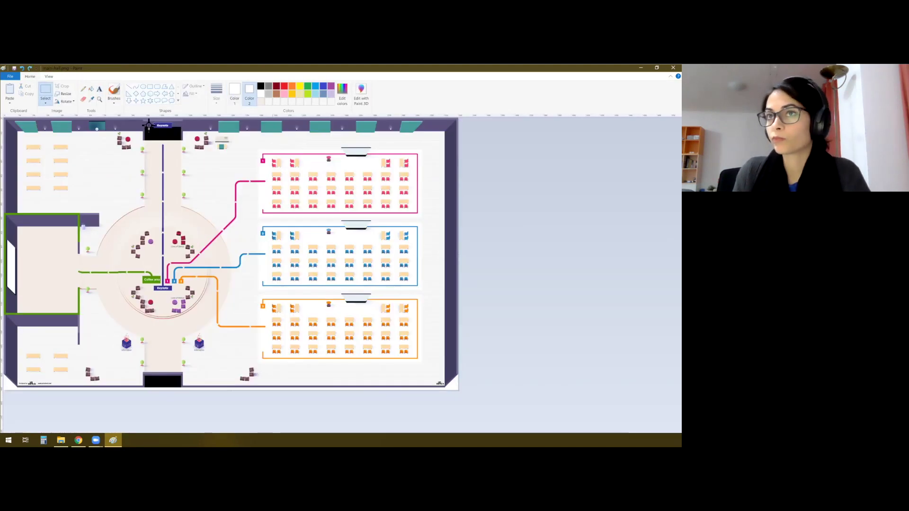
left_click_drag(411, 205, 413, 208)
key("Delete")
left_click_drag(267, 230, 412, 283)
key("Delete")
left_click_drag(268, 303, 411, 355)
key("Delete")
- Try to move the pink room's bottom border down to the lower edge of the orange room
left_click_drag(262, 208, 419, 216)
left_click_drag(311, 213, 310, 359)
left_click(340, 374)
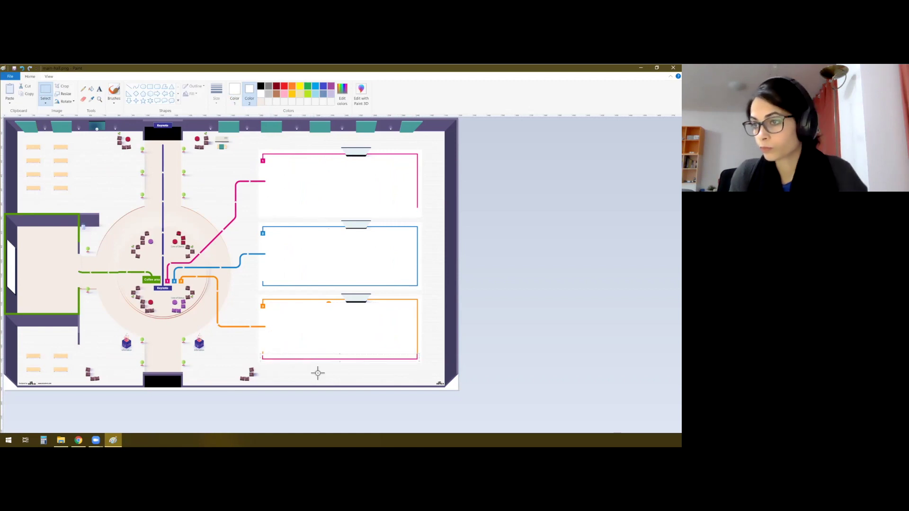
scroll(341, 374, "up", 2, "ctrl")
scroll(429, 380, "right", 7)
scroll(429, 376, "down", 1, "ctrl")
key("ctrl+z")
- Move the pink room's bottom border down to the lower edge of the orange room, working at a closer zoom
scroll(408, 303, "up", 4)
left_click_drag(168, 191, 636, 207)
left_click_drag(494, 199, 474, 354)
scroll(430, 370, "down", 2)
left_click_drag(369, 201, 380, 341)
scroll(369, 338, "down", 2)
left_click_drag(321, 189, 333, 331)
left_click(198, 295)
- Erase the borders, number markers and screens of the blue and orange rooms, leaving one open white area
left_click_drag(164, 306, 176, 319)
key("Delete")
left_click_drag(642, 318, 559, 147)
key("Delete")
scroll(521, 221, "down", 2, "ctrl")
left_click_drag(260, 200, 418, 249)
key("Delete")
left_click_drag(260, 292, 423, 316)
key("Delete")
left_click_drag(410, 218, 421, 292)
key("Delete")
left_click_drag(259, 278, 413, 318)
key("Delete")
- Extend the pink room's right border down to its bottom border by pasting copies of the vertical line segment end to end
left_click_drag(413, 164, 418, 207)
scroll(529, 311, "up", 2)
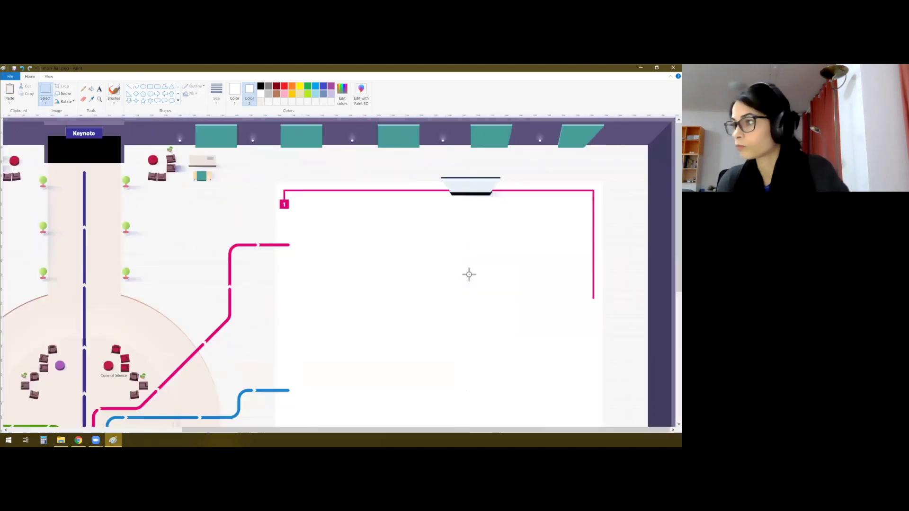
key("ctrl+z")
key("ctrl+v")
left_click(468, 346)
left_click_drag(24, 155, 509, 223)
scroll(468, 346, "down", 3)
key("ctrl+v")
left_click(468, 333)
scroll(468, 333, "down", 1)
scroll(468, 333, "down", 1)
key("ctrl+v")
left_click_drag(21, 135, 511, 219)
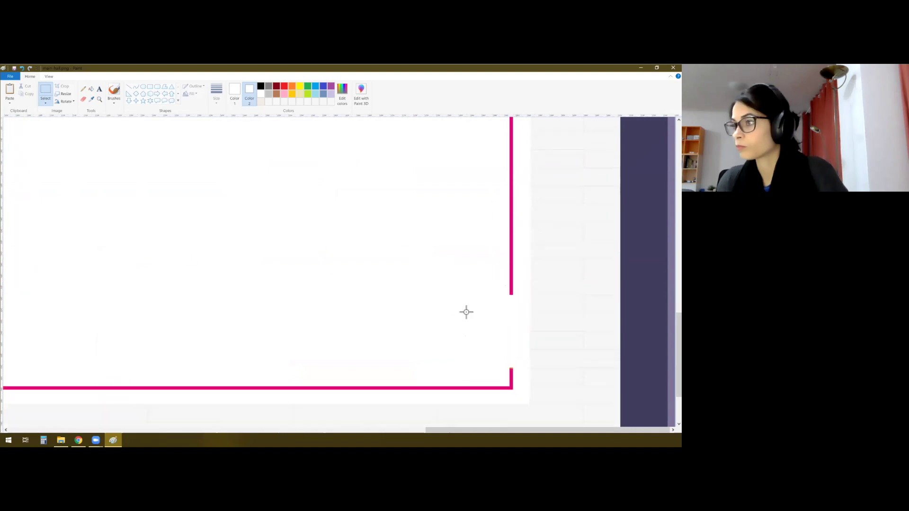
left_click(467, 312)
scroll(467, 312, "down", 2)
key("ctrl+v")
left_click_drag(20, 166, 509, 169)
scroll(322, 258, "down", 3)
- Paint over the number 1 in the room's corner marker with the marker's own pink
scroll(373, 217, "up", 2)
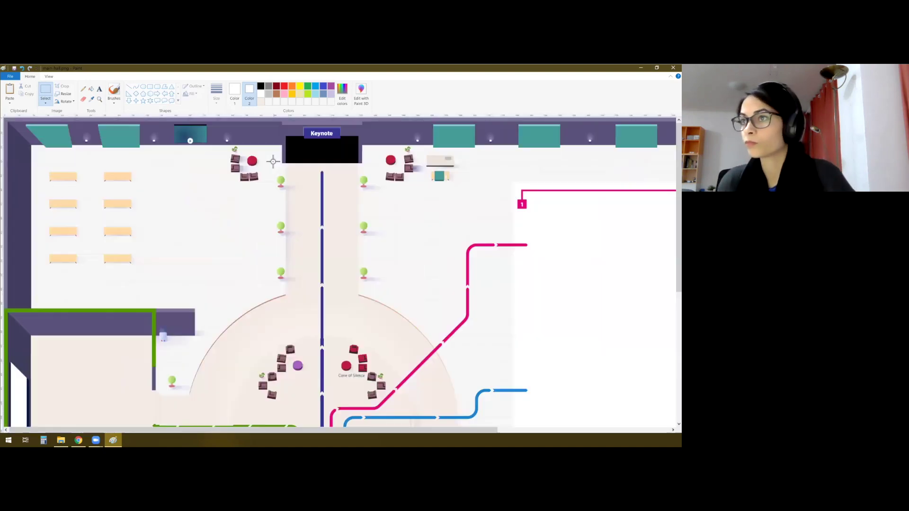
left_click(92, 100)
left_click(125, 242)
left_click(91, 89)
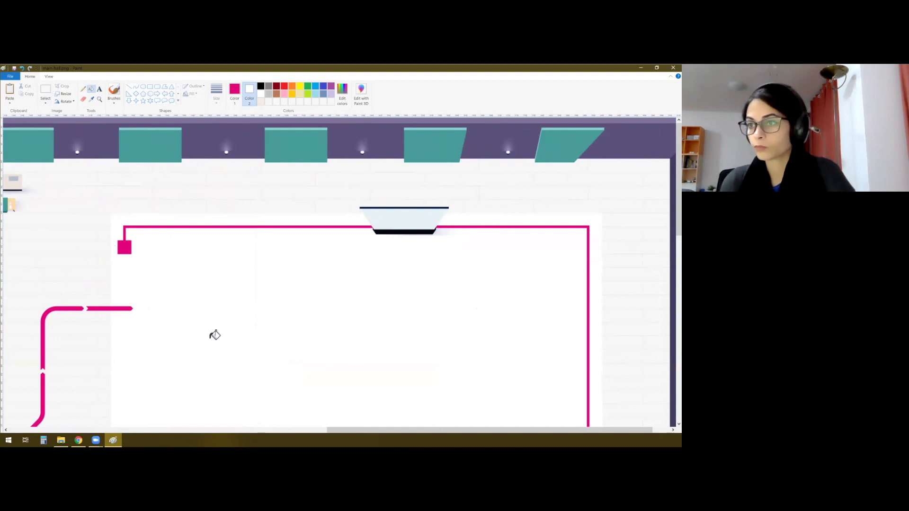
left_click(124, 248)
- Replace the number signs 1, 2 and 3 beside the Keynote sign with one solid pink sign
scroll(213, 335, "down", 2)
scroll(414, 368, "up", 2)
scroll(391, 375, "right", 3)
scroll(391, 375, "down", 3)
scroll(283, 307, "up", 4)
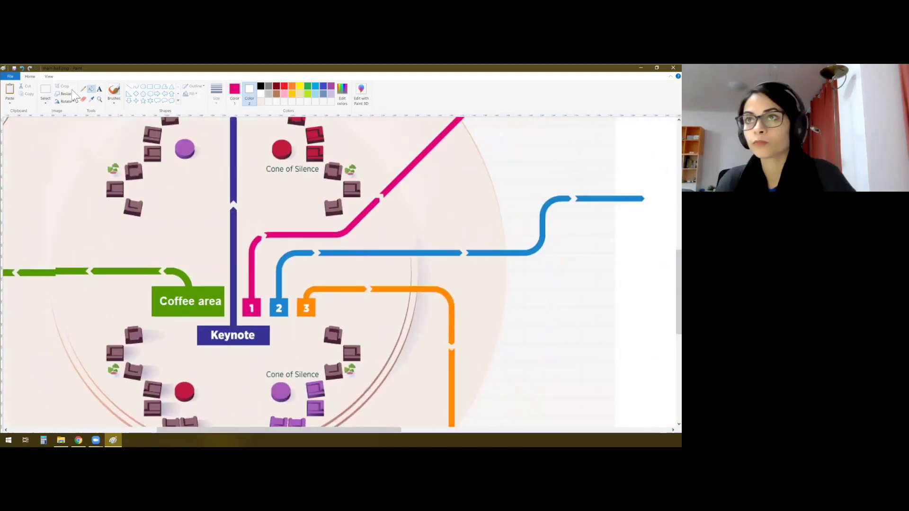
left_click(46, 90)
left_click_drag(243, 299, 316, 318)
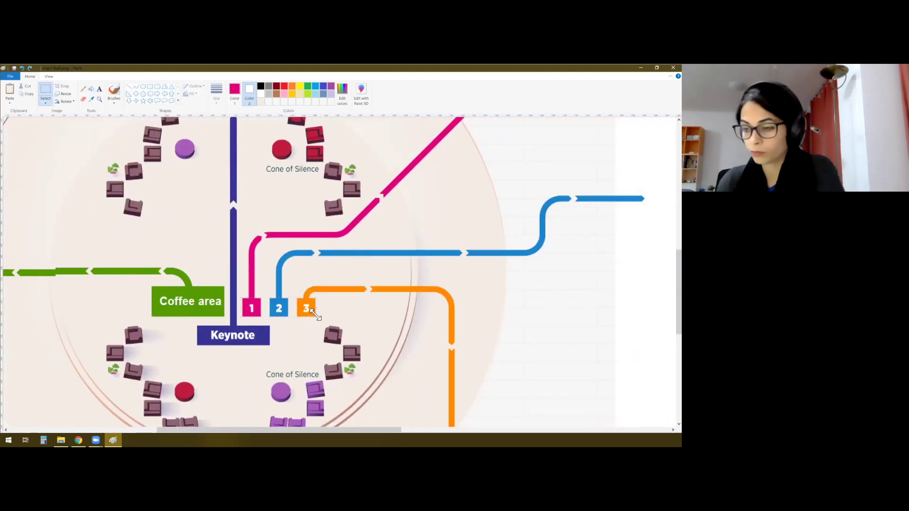
key("Delete")
left_click(265, 308)
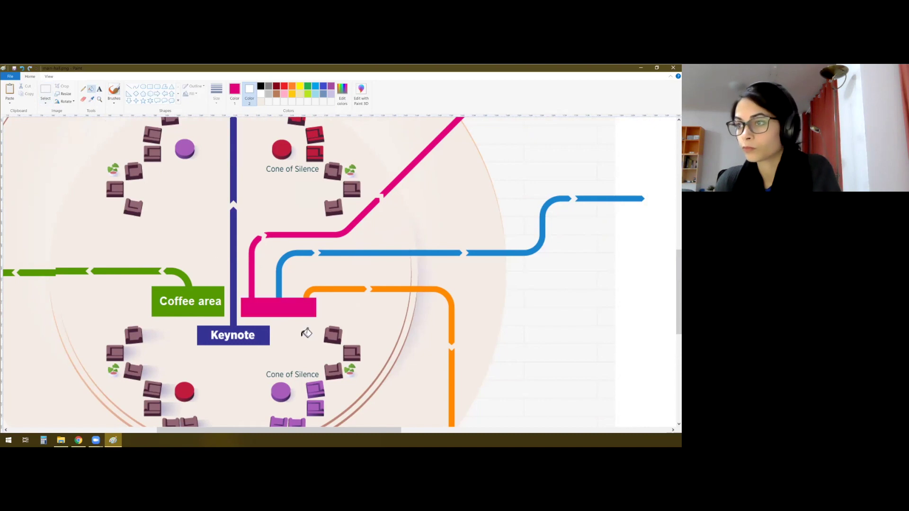
- Label the blank pink sign "Poster hall" in bold white text, centred on the sign
left_click(99, 89)
left_click(250, 305)
type("Poster hall")
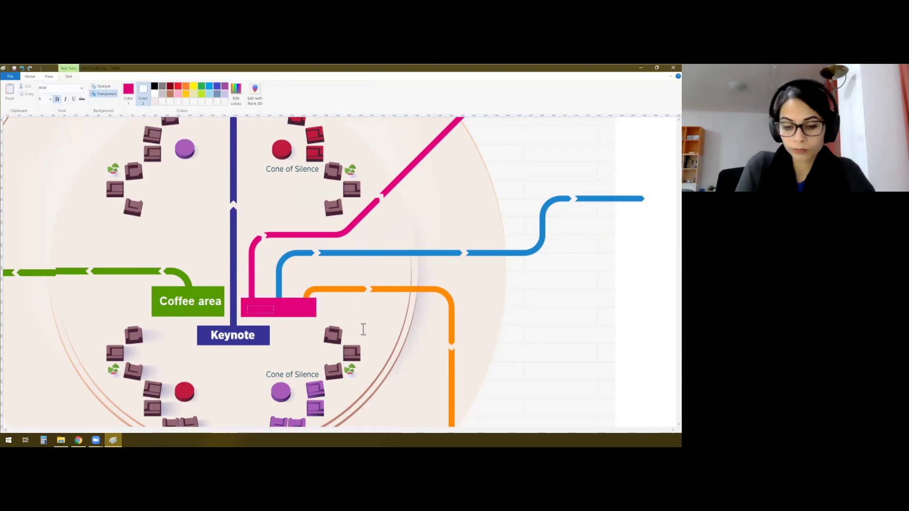
key("ctrl+a")
left_click(128, 92)
left_click(154, 93)
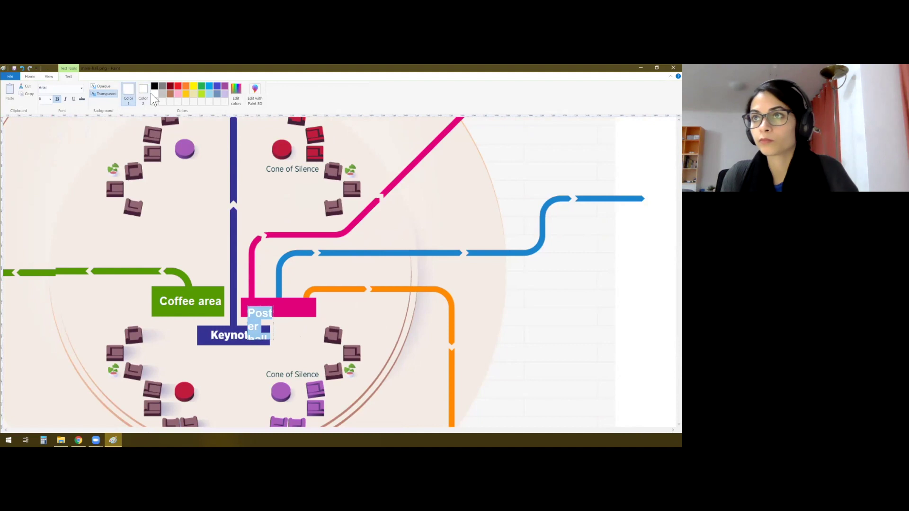
left_click_drag(273, 324, 313, 339)
left_click(288, 305)
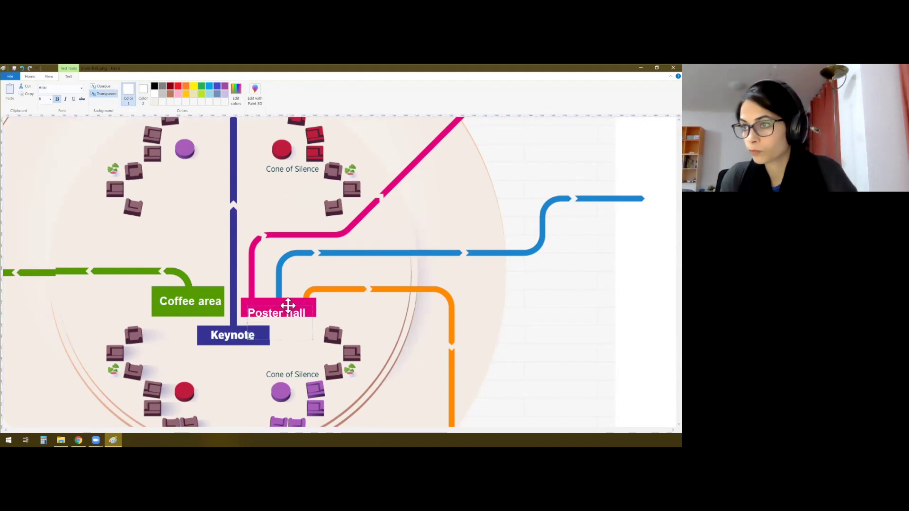
left_click(333, 305)
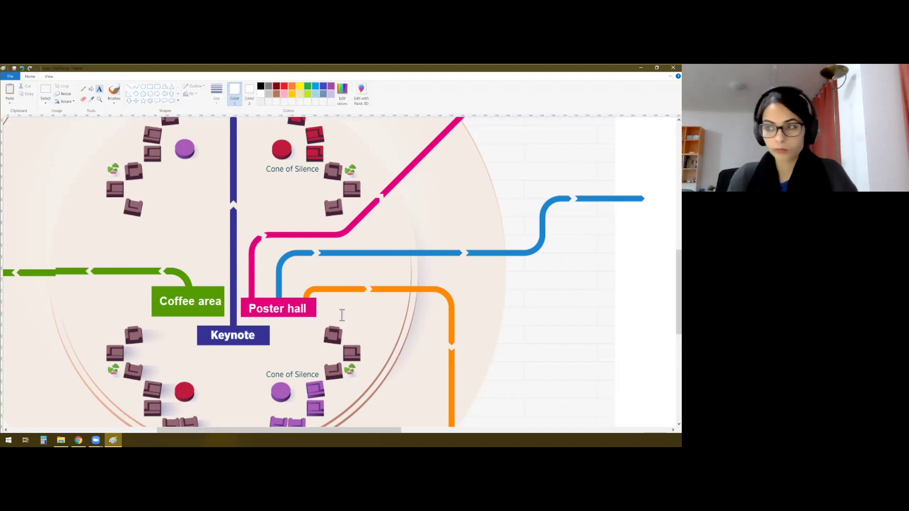
scroll(345, 308, "down", 2)
scroll(201, 305, "down", 3)
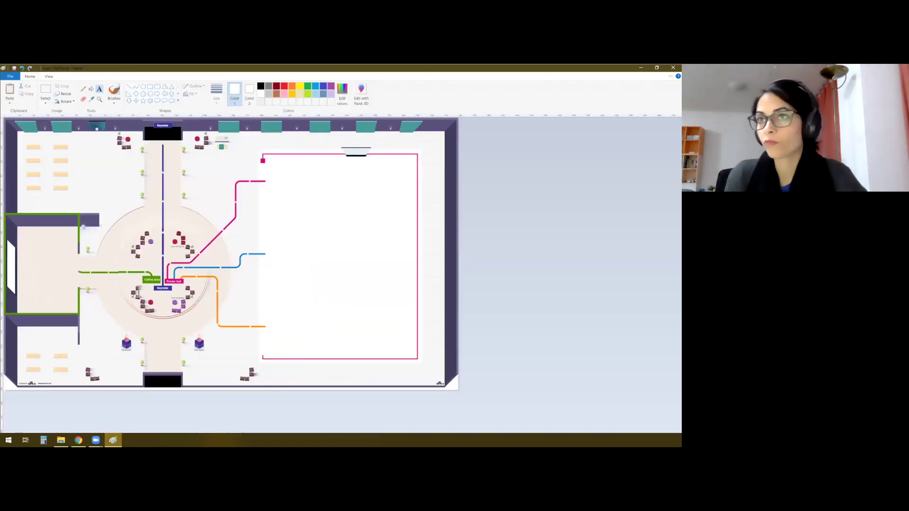
scroll(94, 127, "up", 3)
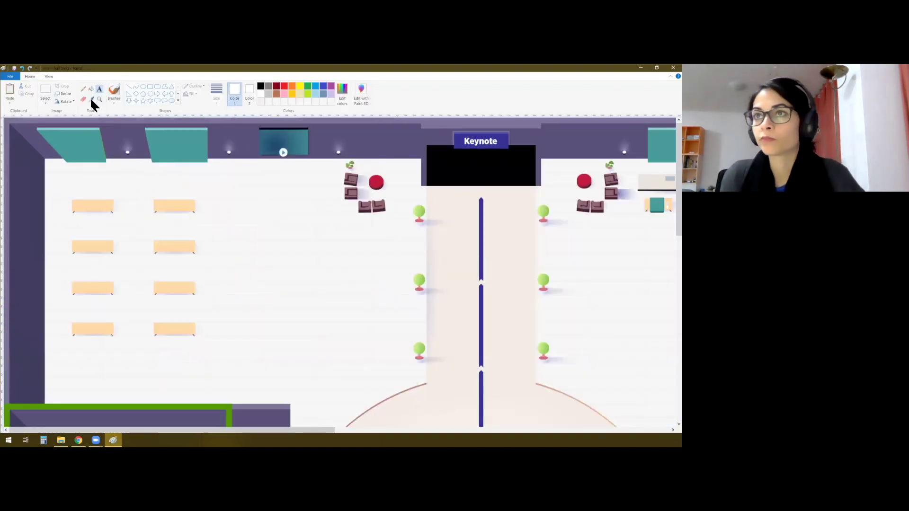
- Cover the video screen on the main hall's upper wall with a copy of the neighbouring teal board
left_click(46, 90)
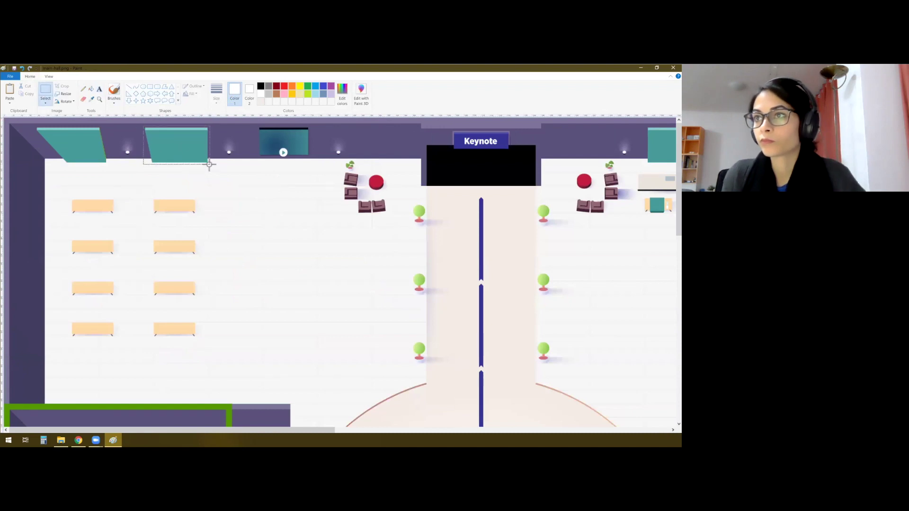
scroll(233, 190, "up", 1)
left_click_drag(74, 151, 399, 162)
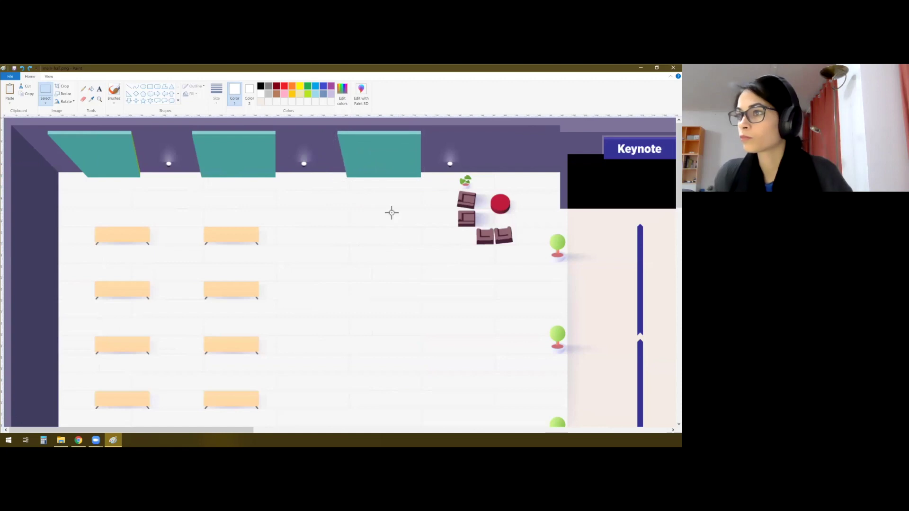
- Copy the CSNG logo from its image file into the main hall image, scaled to fit the lower black entrance
scroll(405, 231, "down", 1)
scroll(432, 256, "down", 1)
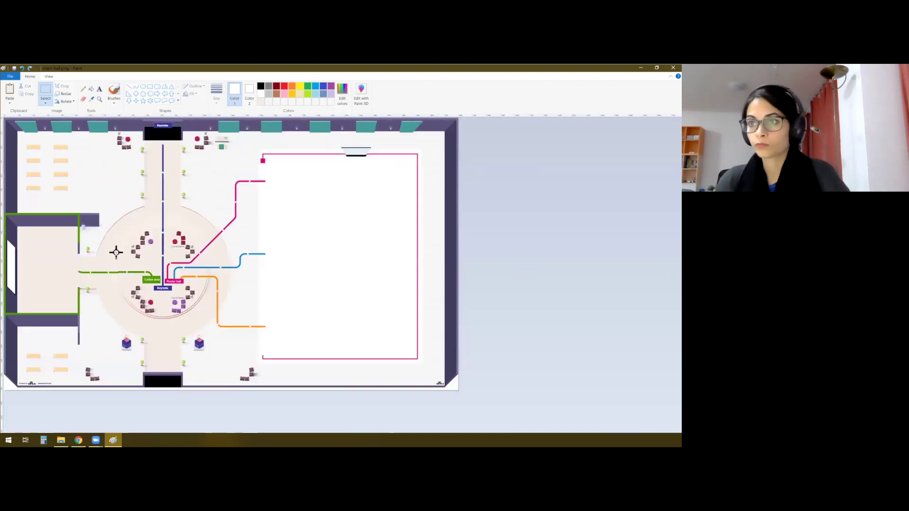
scroll(145, 388, "up", 1)
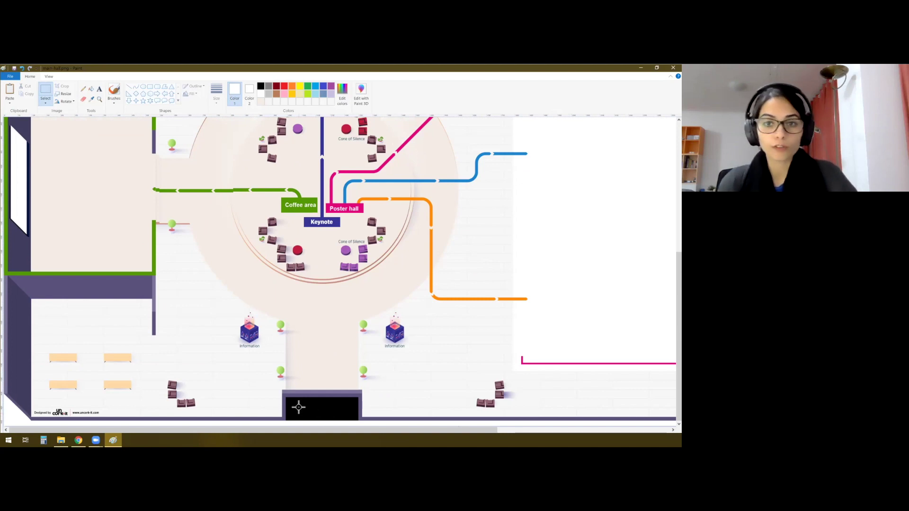
left_click(640, 68)
right_click(185, 158)
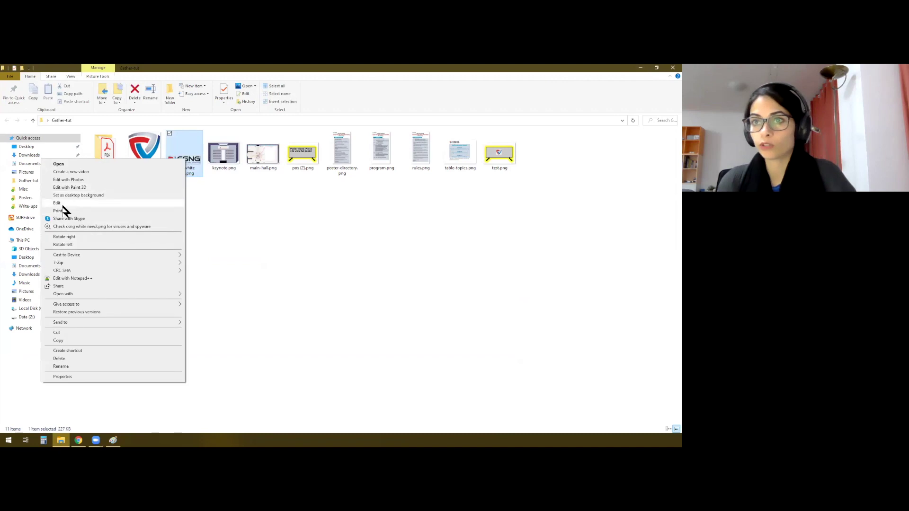
left_click(61, 204)
mouse_move(113, 440)
left_click(73, 409)
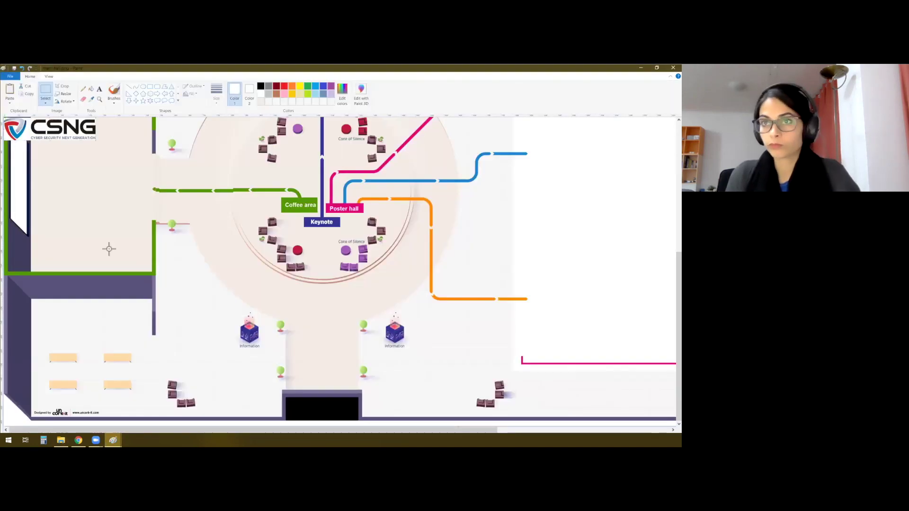
left_click_drag(374, 416, 328, 408)
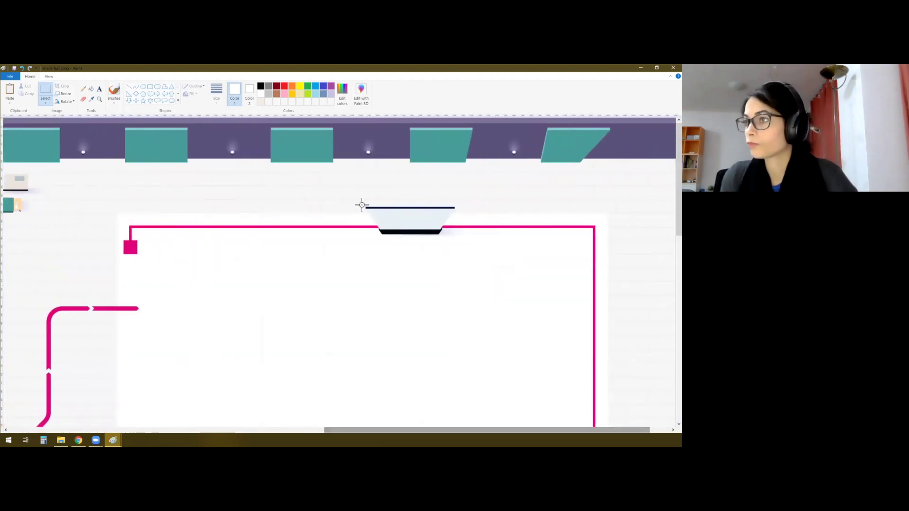
- Delete the projection screen on the pink room's upper border and close the gap with a copied border segment
left_click_drag(362, 205, 459, 241)
key("Delete")
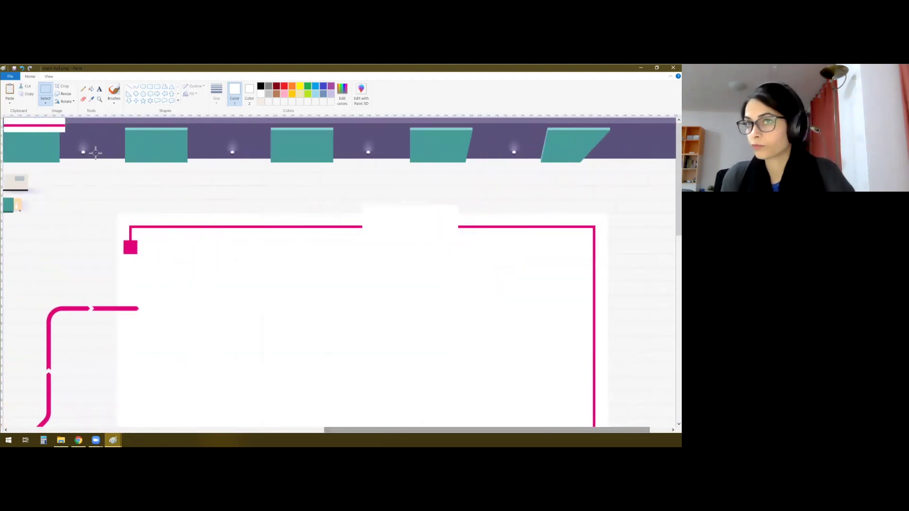
key("ctrl+v")
left_click_drag(45, 128, 457, 229)
- Cover the white bump left above the pink room's upper border with copied pieces of floor
scroll(414, 278, "up", 1)
key("ctrl+v")
left_click_drag(94, 133, 548, 244)
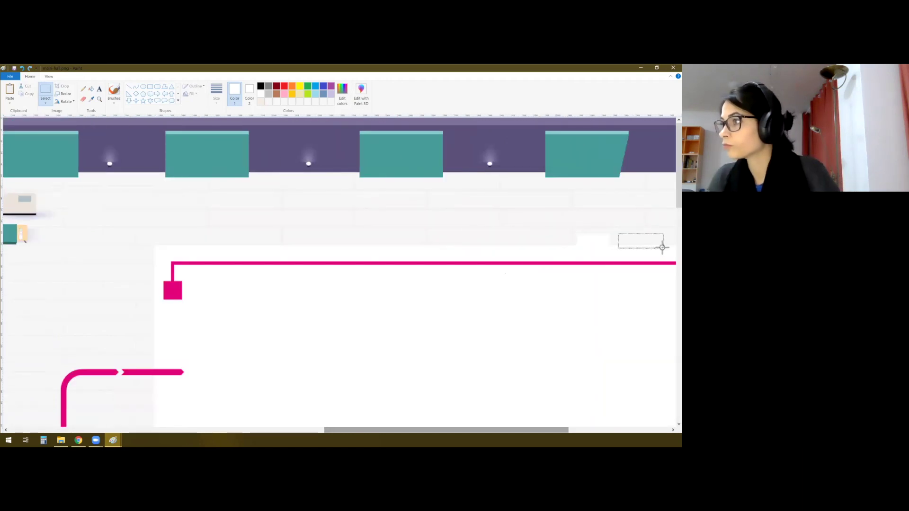
key("ctrl+v")
left_click_drag(27, 126, 600, 241)
scroll(416, 321, "down", 2)
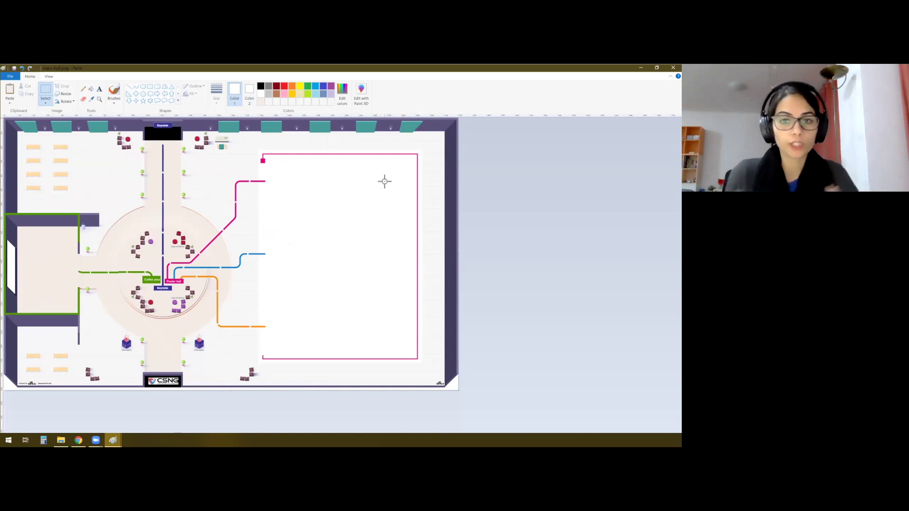
- Draw a rounded rectangle outline in a custom bright green near the pink room's upper-left corner
left_click(158, 87)
mouse_move(269, 170)
left_mouse_down()
mouse_move(322, 194)
mouse_move(296, 195)
mouse_move(290, 168)
mouse_move(324, 195)
left_mouse_up()
left_click(342, 94)
left_click(294, 215)
left_click(362, 298)
left_click(271, 298)
left_click(330, 210)
- Duplicate the green rectangle into a grid of two columns and six rows inside the pink room
left_click(46, 92)
key("ctrl+c")
key("ctrl+v")
left_click_drag(40, 137, 304, 217)
key("ctrl+v")
mouse_move(47, 141)
left_mouse_down()
mouse_move(310, 252)
mouse_move(303, 278)
mouse_move(312, 311)
mouse_move(287, 337)
mouse_move(305, 342)
mouse_move(267, 163)
left_mouse_up()
key("ctrl+c")
key("ctrl+v")
left_click_drag(47, 213, 388, 260)
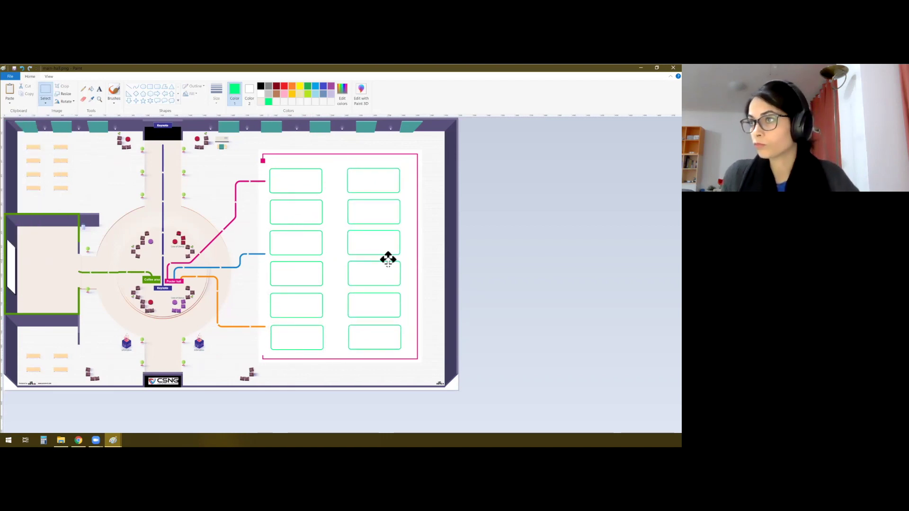
- Label the poster boxes in the two upper rows P1, P2, P3 and P4 in bold green Arial text
left_click(100, 89)
left_click(273, 189)
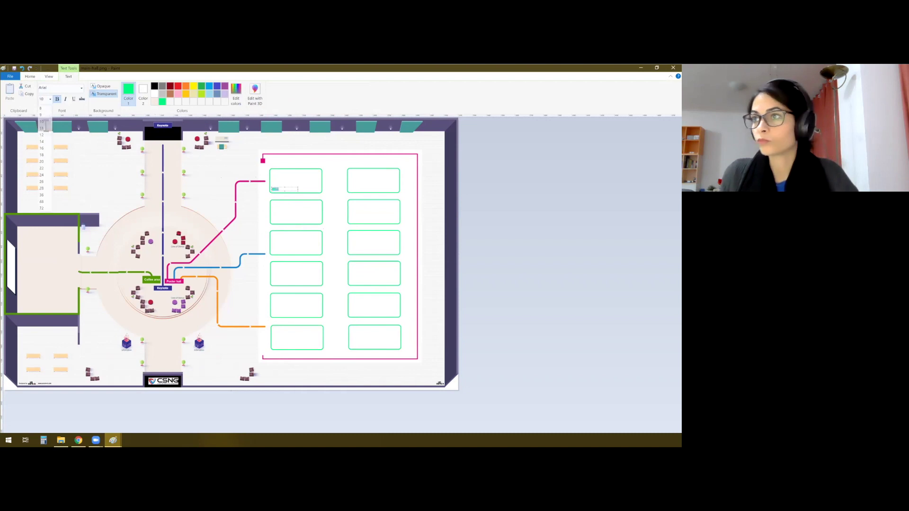
left_click(316, 193)
left_click(350, 188)
type("P2")
left_click(272, 218)
left_click(271, 218)
type("P3")
left_click(350, 220)
left_click(350, 220)
type("P4")
- Label the poster boxes in the third and fourth rows P5, P6, P7 and P8 in the same green text
left_click(272, 251)
left_click(272, 251)
type("P5")
left_click(351, 252)
left_click(351, 253)
type("P6")
left_click(271, 280)
left_click(272, 280)
type("P7")
left_click(351, 281)
left_click(351, 281)
type("P8")
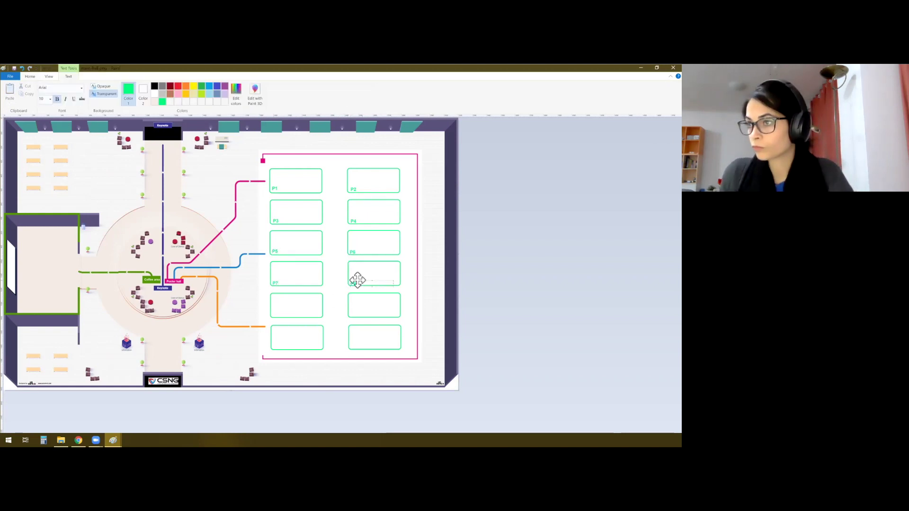
- Label the poster boxes in the two lowest rows P9, P10, P11 and P12 in the same green text
left_click(272, 314)
left_click(271, 315)
type("P9")
left_click(352, 312)
left_click(352, 312)
type("P10")
left_click(274, 346)
left_click(273, 346)
type("P11")
left_click(351, 346)
left_click(351, 346)
type("P12")
left_click(342, 351)
- Erase every other seat column from the keynote hall's left seating block
scroll(172, 328, "down", 2, "ctrl")
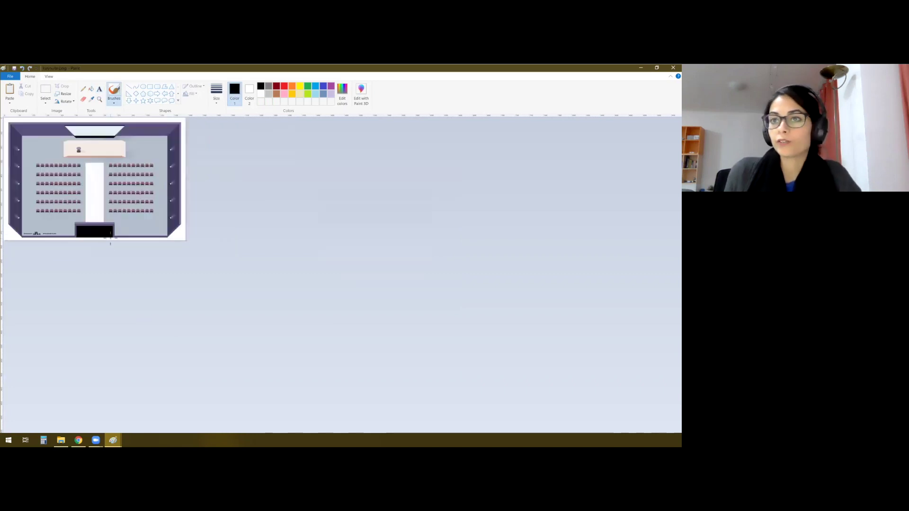
scroll(185, 241, "up", 2, "ctrl")
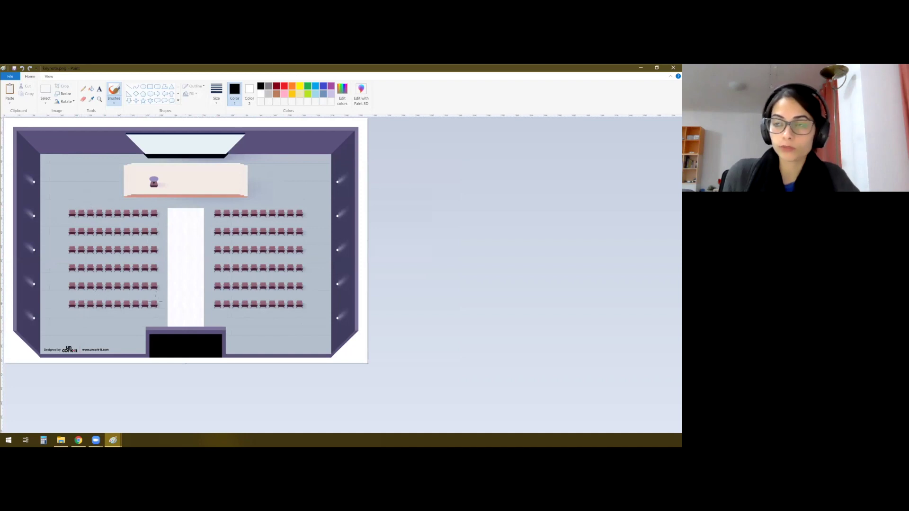
left_click(45, 90)
key("Delete")
mouse_move(141, 208)
left_mouse_down()
mouse_move(149, 310)
mouse_move(132, 311)
left_mouse_up()
key("Delete")
left_click_drag(68, 209, 77, 310)
key("Delete")
mouse_move(86, 209)
left_mouse_down()
mouse_move(92, 307)
mouse_move(113, 311)
left_mouse_up()
key("Delete")
key("Delete")
key("Delete")
- Erase every other seat column from the keynote hall's right seating block
left_click_drag(295, 207, 287, 311)
key("Delete")
left_click_drag(258, 207, 250, 311)
key("Delete")
key("Delete")
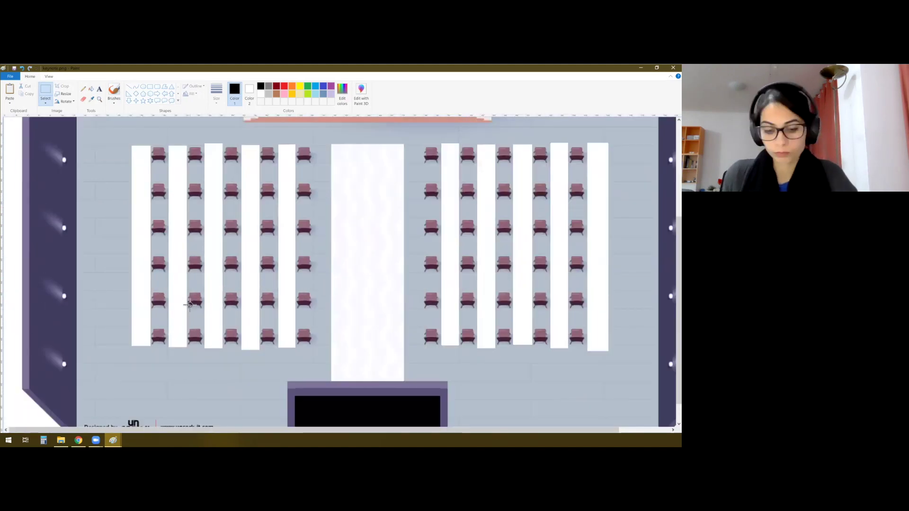
- Cover the outermost blank strip of each seating block with copied floor
scroll(156, 268, "up", 1, "ctrl")
mouse_move(121, 141)
left_mouse_down()
mouse_move(145, 273)
mouse_move(145, 353)
left_mouse_up()
left_click_drag(135, 207, 178, 204, "ctrl")
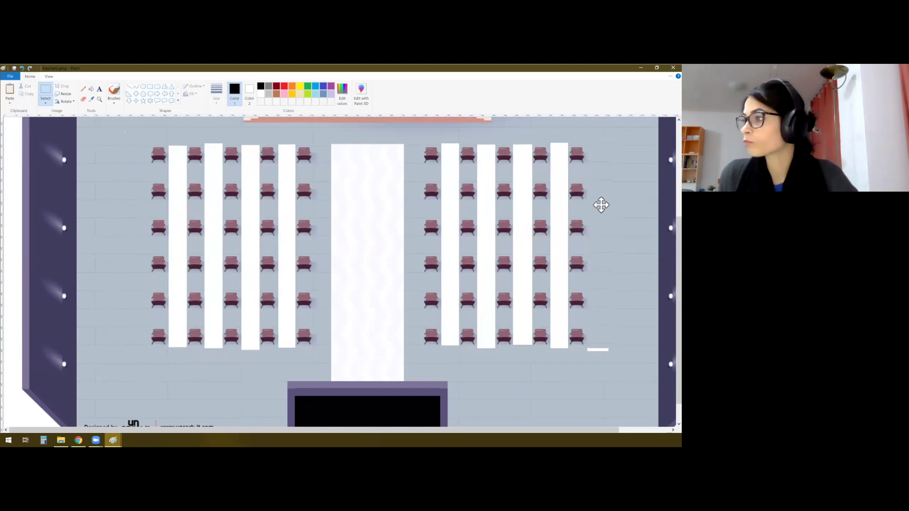
left_click_drag(601, 357, 610, 365)
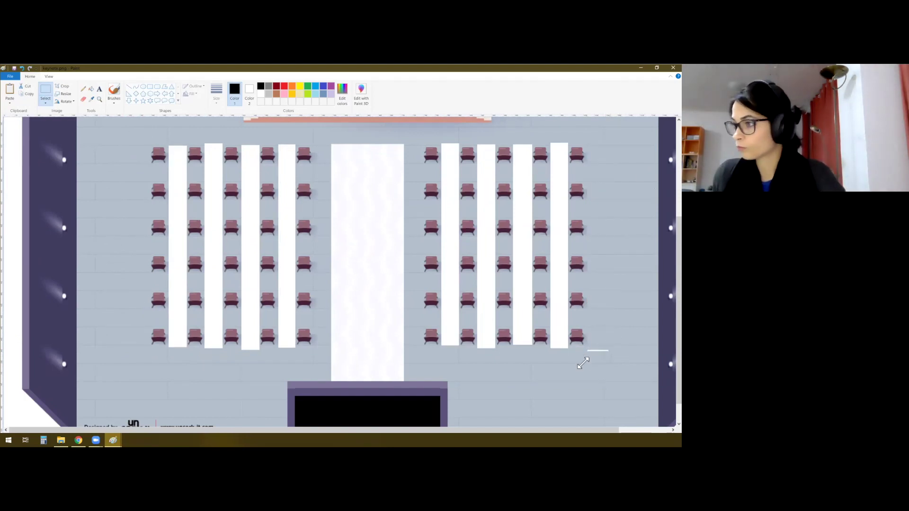
- Cover the remaining blank strips between the left block's seat columns with copied floor strips
left_click_drag(594, 144, 168, 180)
key("ctrl+v")
left_click_drag(12, 170, 249, 176)
key("ctrl+v")
key("ctrl+v")
key("ctrl+v")
left_click_drag(9, 164, 247, 183)
key("ctrl+v")
left_click_drag(12, 146, 288, 170)
scroll(319, 341, "up", 1)
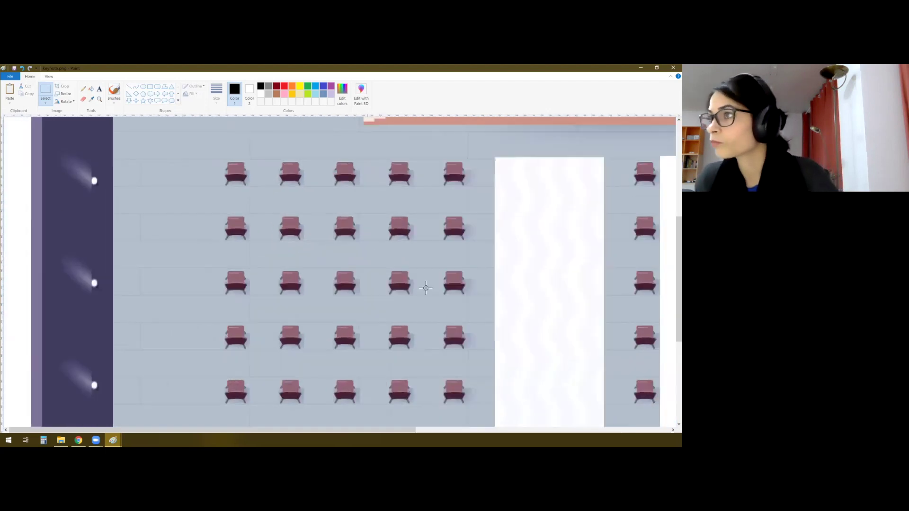
- Cover the blank strips between the right block's seat columns with pasted floor strips
scroll(355, 329, "down", 1)
key("ctrl+v")
left_click_drag(11, 163, 391, 238)
key("ctrl+v")
left_click_drag(15, 190, 503, 263)
key("ctrl+v")
key("ctrl+v")
left_click_drag(12, 190, 435, 259)
key("ctrl+v")
key("ctrl+v")
key("ctrl+v")
scroll(554, 379, "down", 1)
- Try to cover the thin white strip between the right block's first two seat columns with copied floor
scroll(554, 379, "up", 1)
left_click_drag(31, 170, 43, 399)
key("ctrl+c")
key("ctrl+v")
left_click_drag(11, 204, 420, 288)
key("ctrl+z")
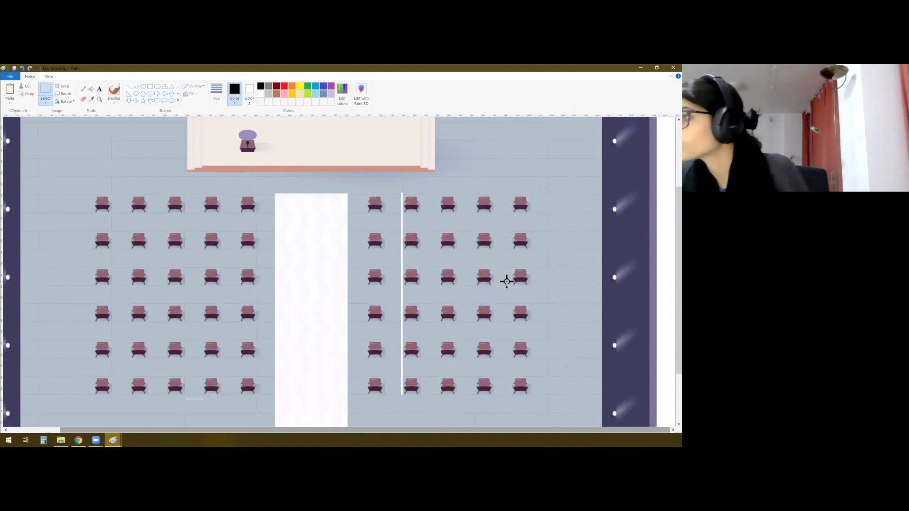
left_click_drag(299, 252, 400, 250)
key("ctrl+z")
- Cover the thin white strip between the right block's first two seat columns with a narrow copied floor strip
left_click_drag(396, 191, 391, 399)
key("ctrl+c")
key("ctrl+v")
left_click_drag(6, 192, 402, 267)
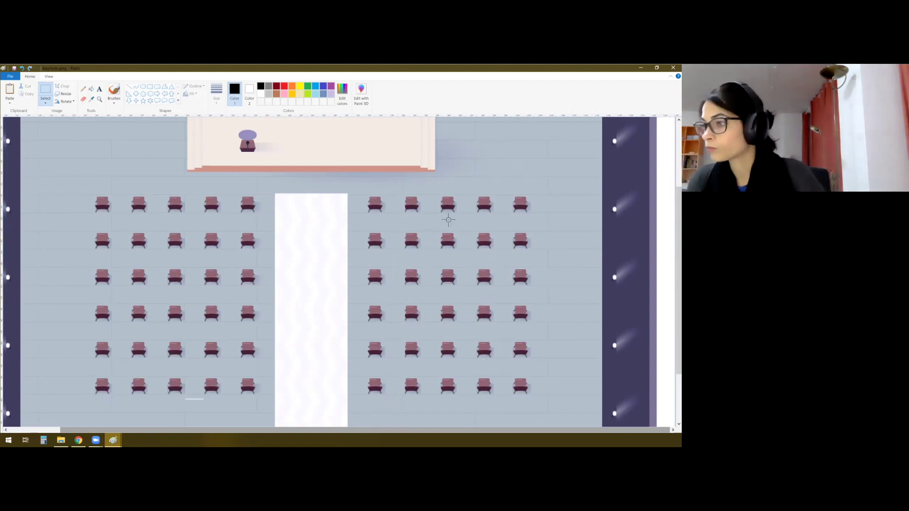
- Touch up small leftover blemishes around the seats with small copied pieces of floor
scroll(447, 219, "up", 1)
left_click_drag(497, 195, 504, 208)
key("ctrl+c")
key("ctrl+v")
left_click(194, 224)
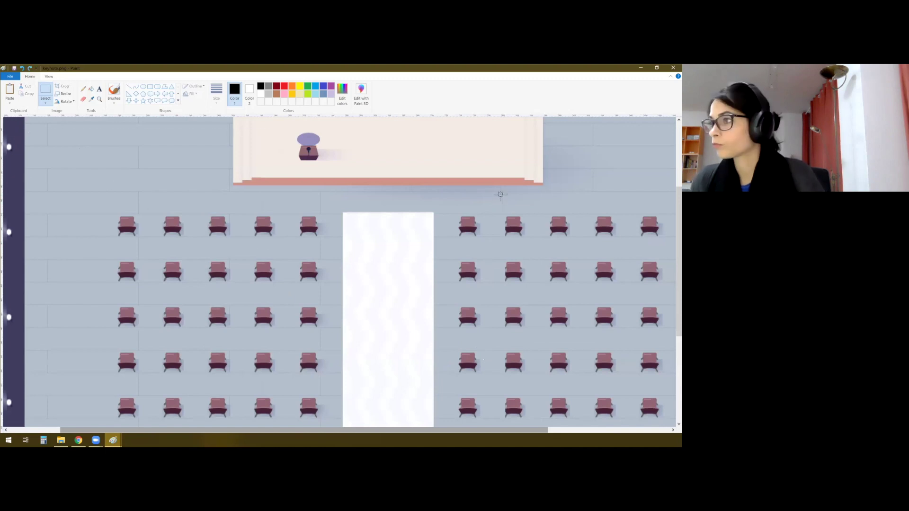
scroll(6, 130, "up", 3)
left_click_drag(213, 430, 453, 430)
left_click_drag(273, 238, 284, 264)
key("ctrl+c")
key("ctrl+v")
left_click_drag(9, 127, 272, 272)
- Cover the leftover white line below the left seating block with a matching piece of floor
scroll(398, 383, "down", 3)
left_click_drag(398, 429, 227, 429)
scroll(280, 373, "down", 5)
left_click_drag(299, 303, 326, 310)
key("ctrl+v")
left_click_drag(30, 120, 311, 296)
- Paste the CSNG logo onto the keynote hall's black entrance and scale it down to fit
scroll(291, 306, "down", 3)
key("ctrl+v")
left_click_drag(60, 133, 202, 346)
left_click_drag(237, 355, 190, 345)
scroll(199, 313, "up", 2)
scroll(292, 326, "down", 2)
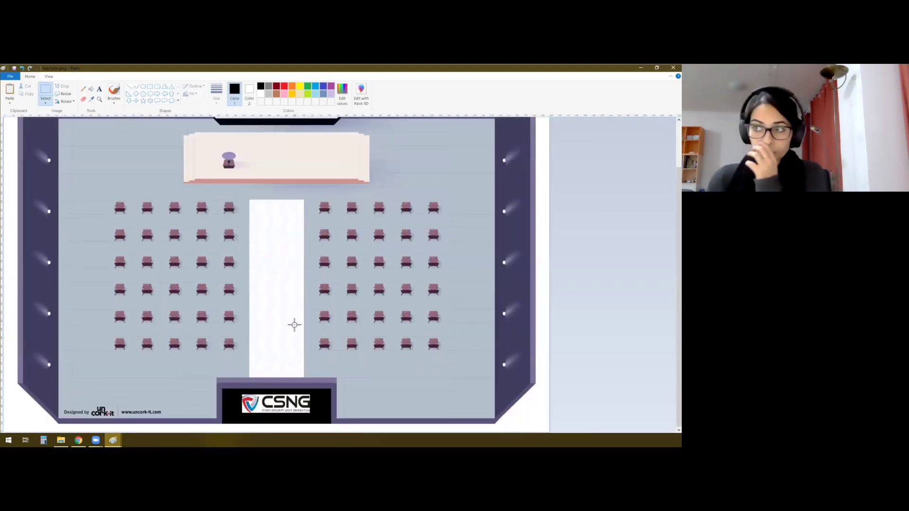
- Fill the aisle carpet's wavy stripes with the cream colour sampled from the stage, and minimise the image
left_click(92, 89)
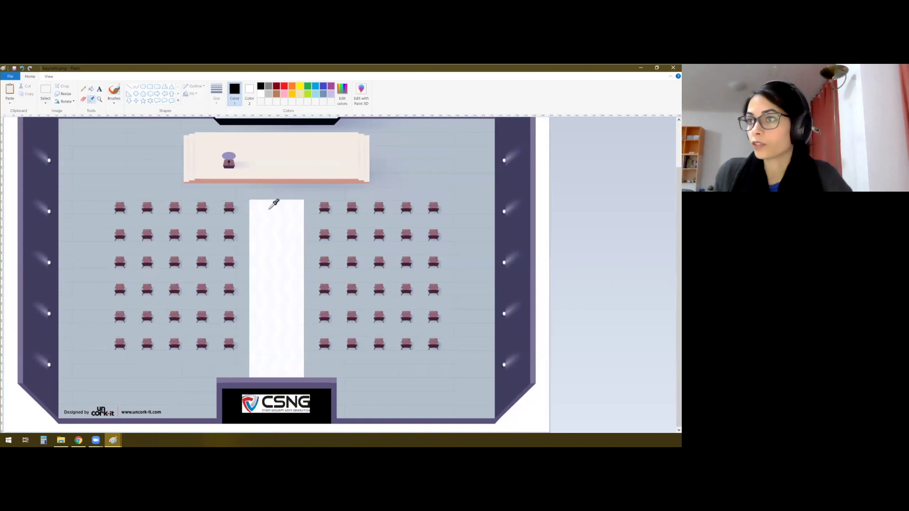
left_click(274, 185)
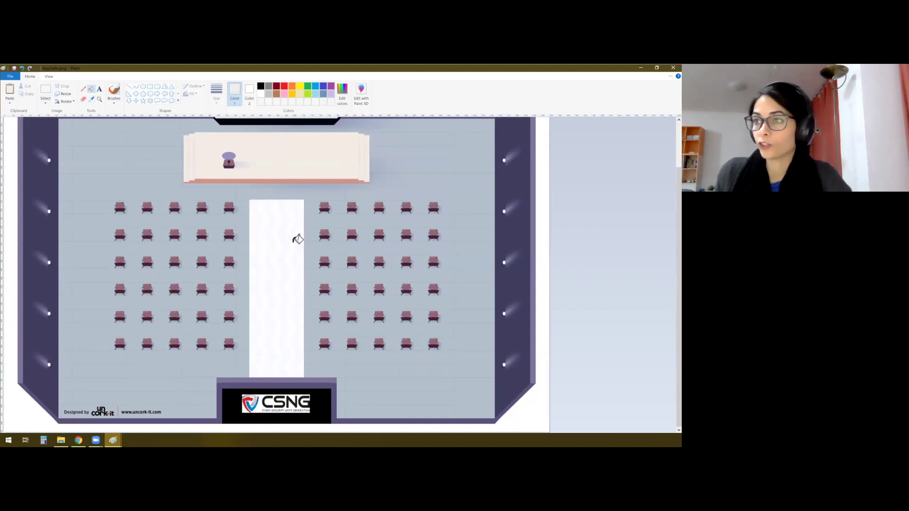
left_click(256, 230)
left_click(269, 230)
left_click(283, 230)
left_click(295, 231)
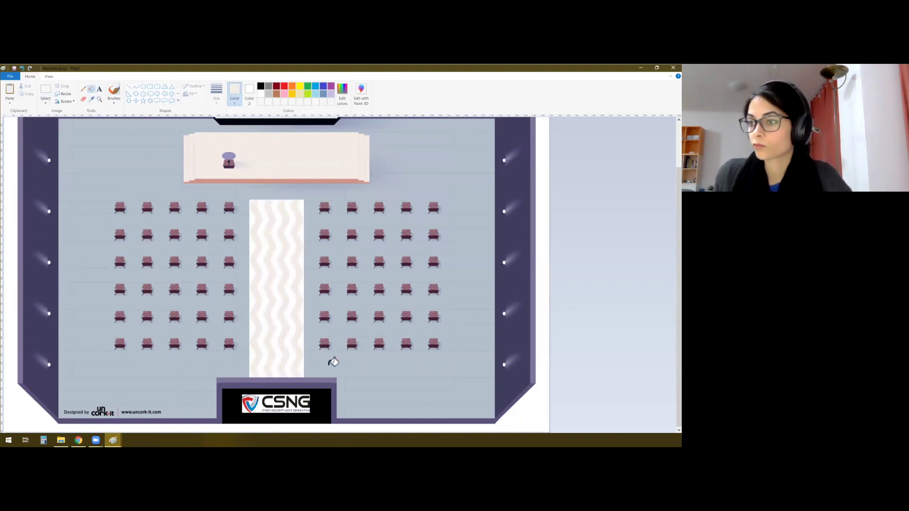
scroll(362, 345, "down", 2)
left_click(641, 68)
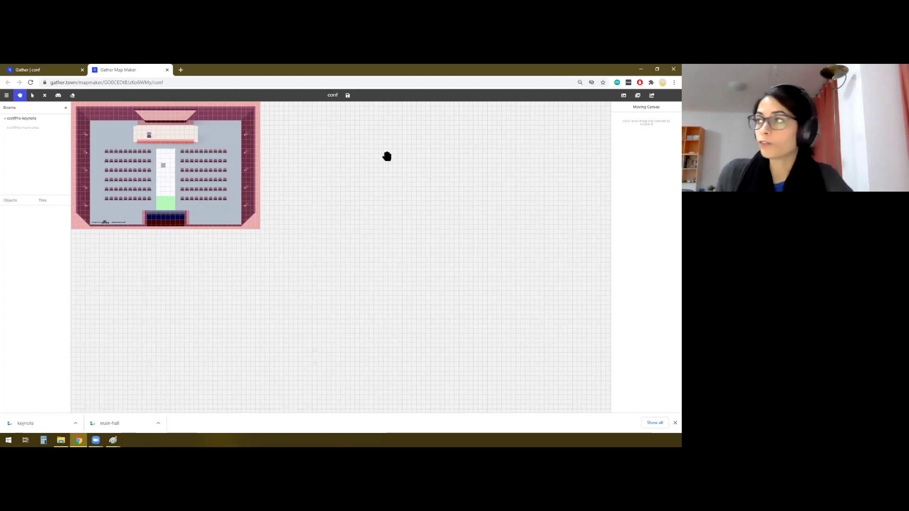
- Upload keynote.png as the keynote room's new background and save the map
left_click(624, 96)
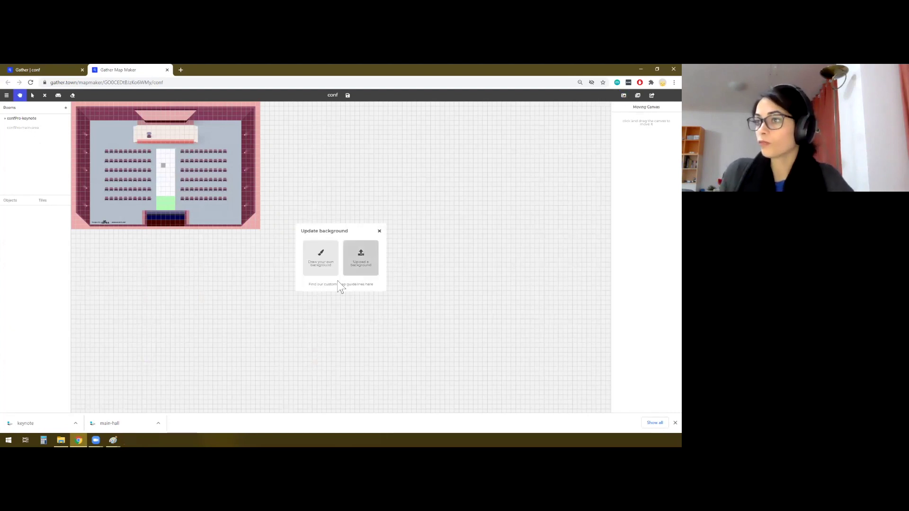
left_click(364, 269)
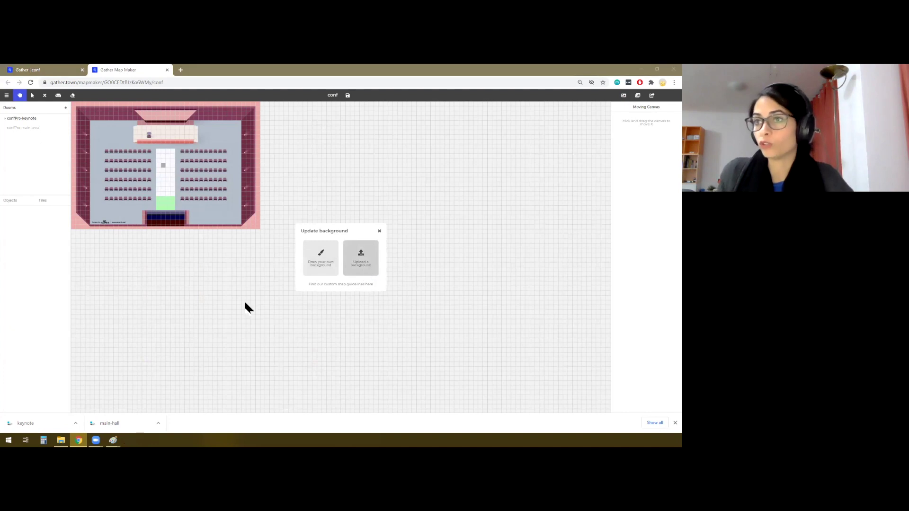
double_click(207, 168)
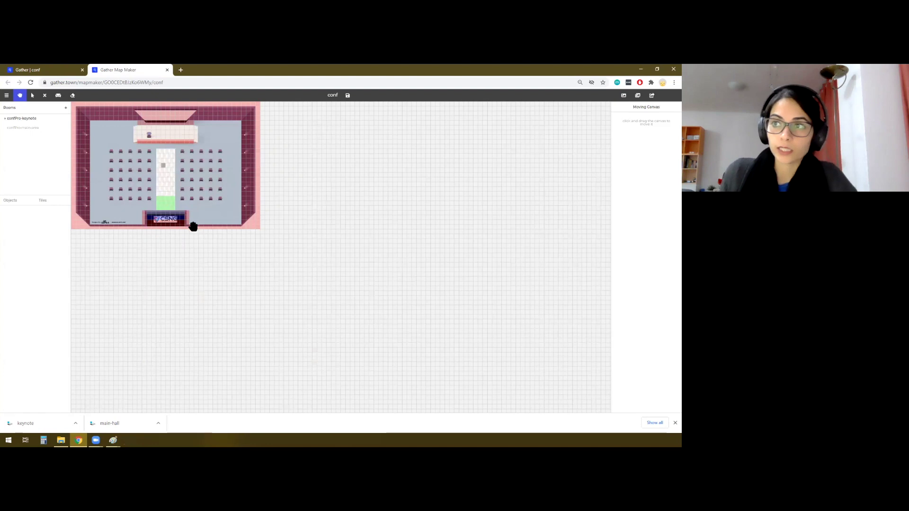
left_click(348, 95)
left_click(400, 124)
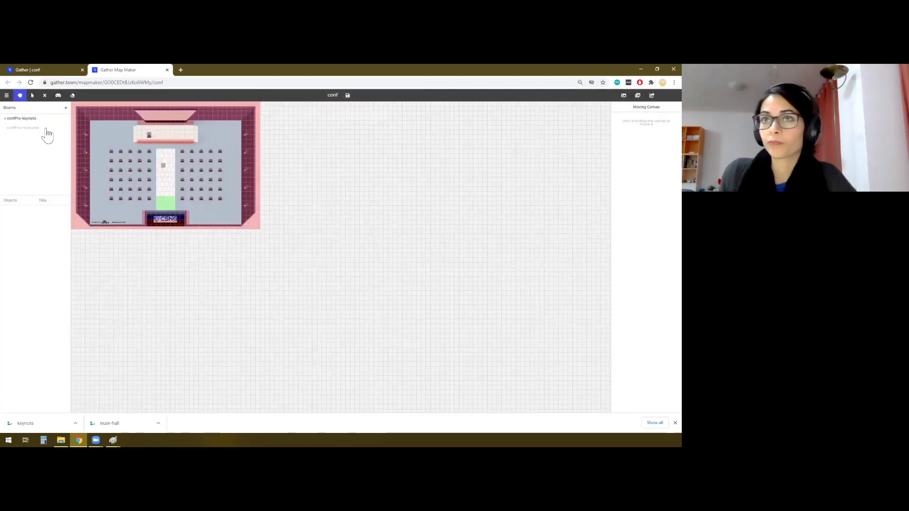
- Open the main area room, upload main-hall.png as its background, and save the map
left_click(28, 127)
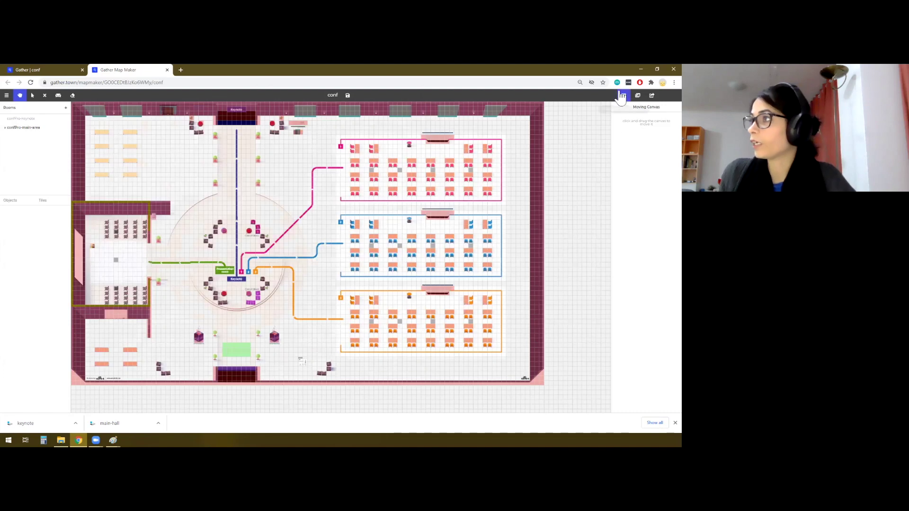
left_click(623, 96)
left_click(357, 255)
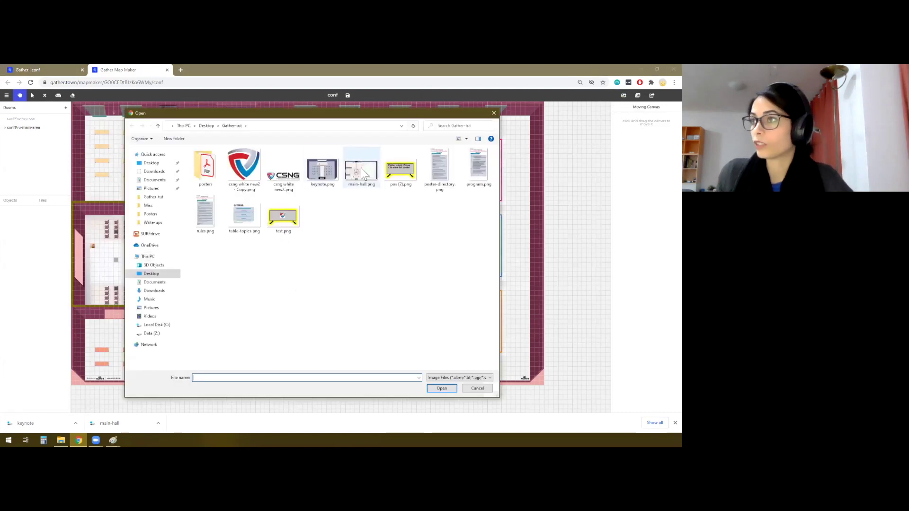
double_click(361, 167)
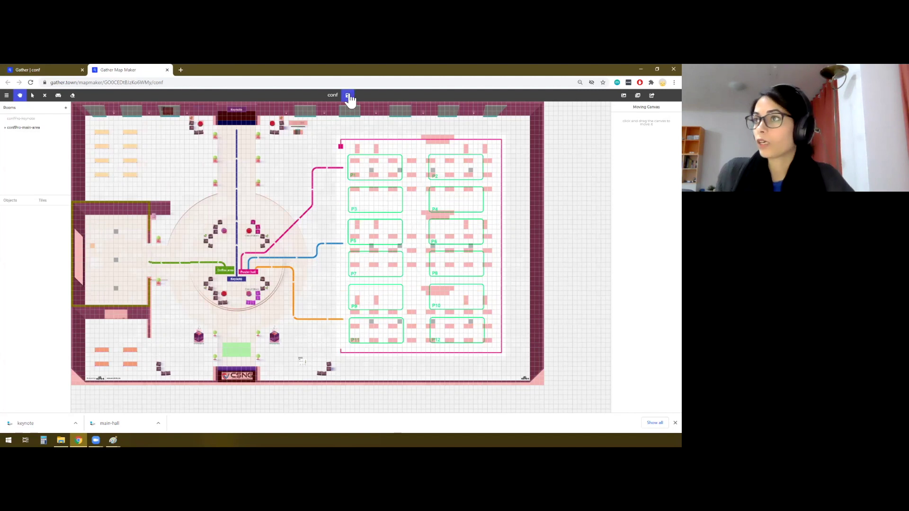
left_click(349, 95)
key("Return")
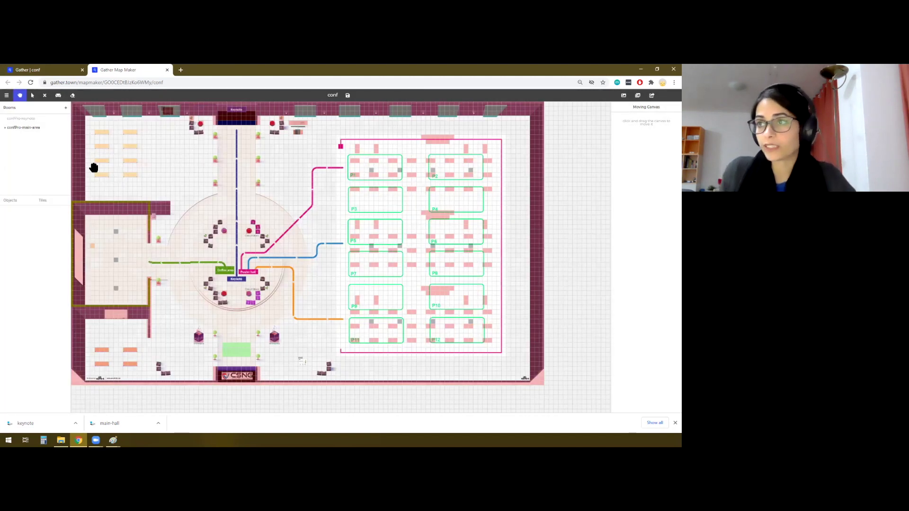
- Switch to the live Gather space, close the space settings, and look over the updated main hall
left_click(50, 70)
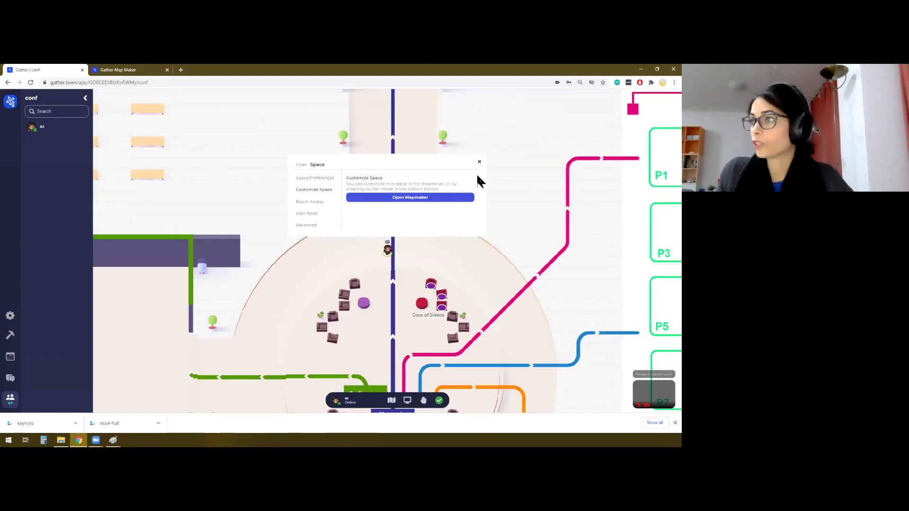
left_click(479, 162)
key("ctrl+minus")
key("ctrl+minus")
key("ctrl+minus")
key("ctrl+minus")
key("ctrl+minus")
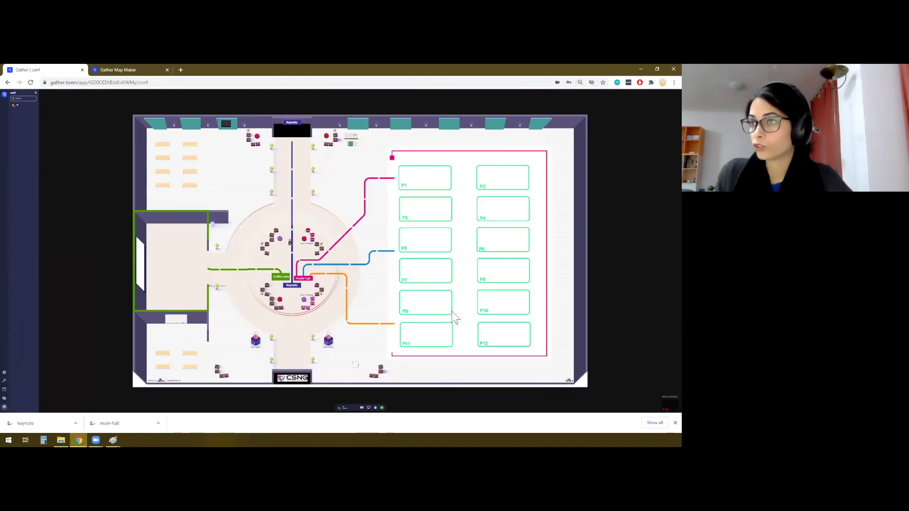
key("ctrl+plus")
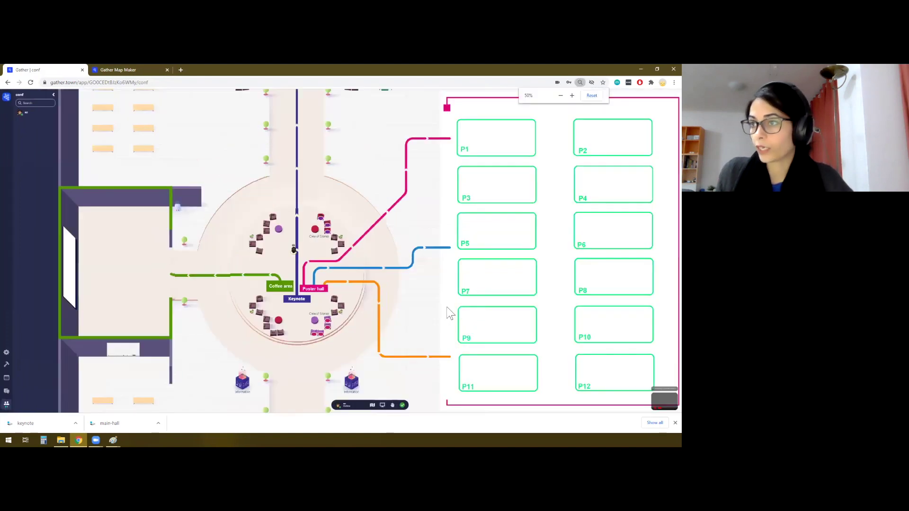
- Return to the Mapmaker and erase the leftover impassable tiles inside the poster hall
key("ctrl+Tab")
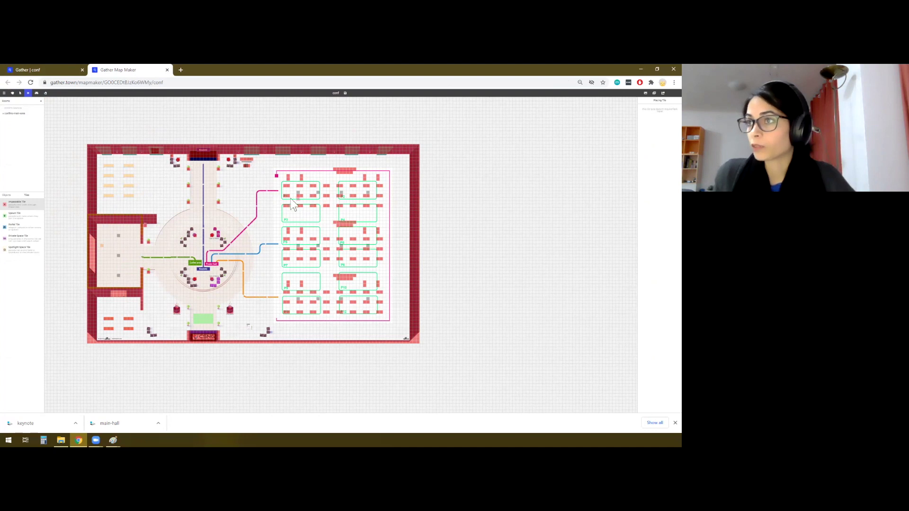
key("e")
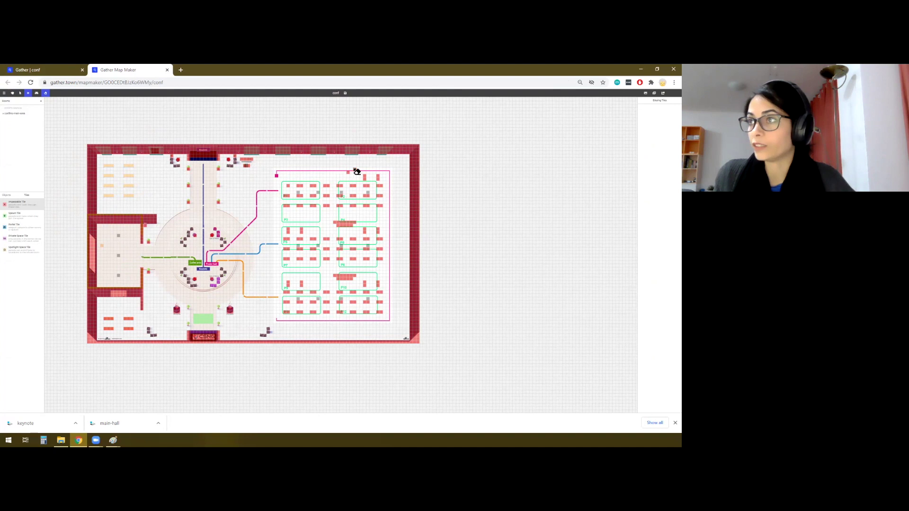
mouse_move(357, 172)
left_mouse_down()
mouse_move(348, 175)
mouse_move(377, 179)
mouse_move(387, 225)
left_mouse_up()
left_click_drag(296, 232, 331, 276)
scroll(326, 300, "up", 3)
mouse_move(290, 296)
left_mouse_down()
mouse_move(294, 310)
mouse_move(296, 280)
mouse_move(357, 264)
mouse_move(231, 222)
mouse_move(360, 178)
left_mouse_up()
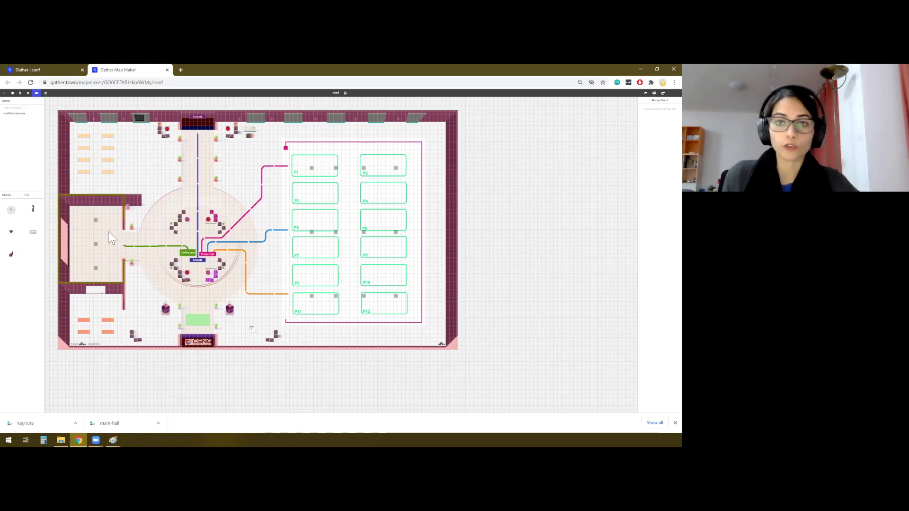
- View the coffee discussion topics image table-topics.png from the Gather-tut folder and close it
key("alt+Tab")
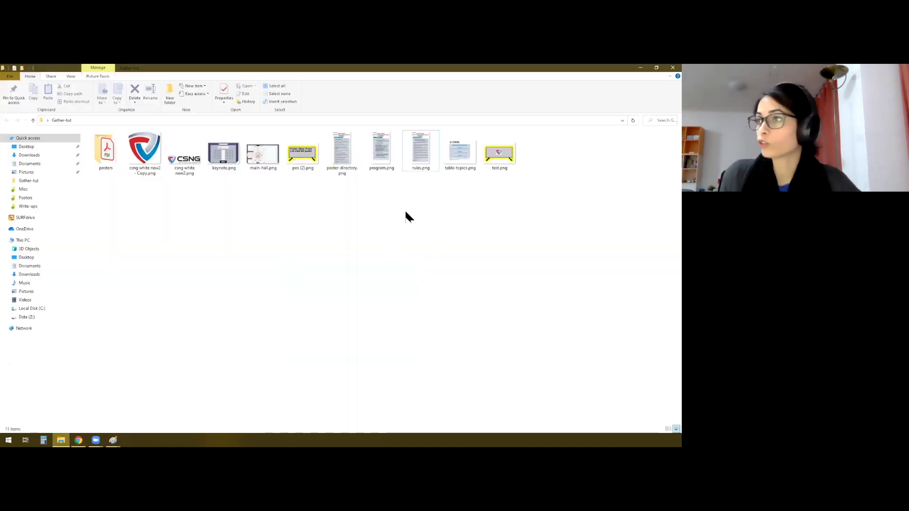
double_click(468, 170)
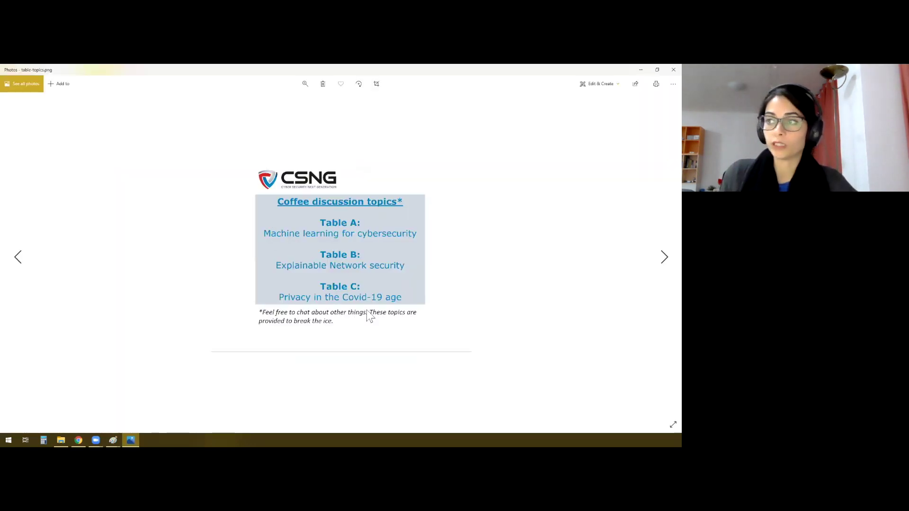
left_click(673, 70)
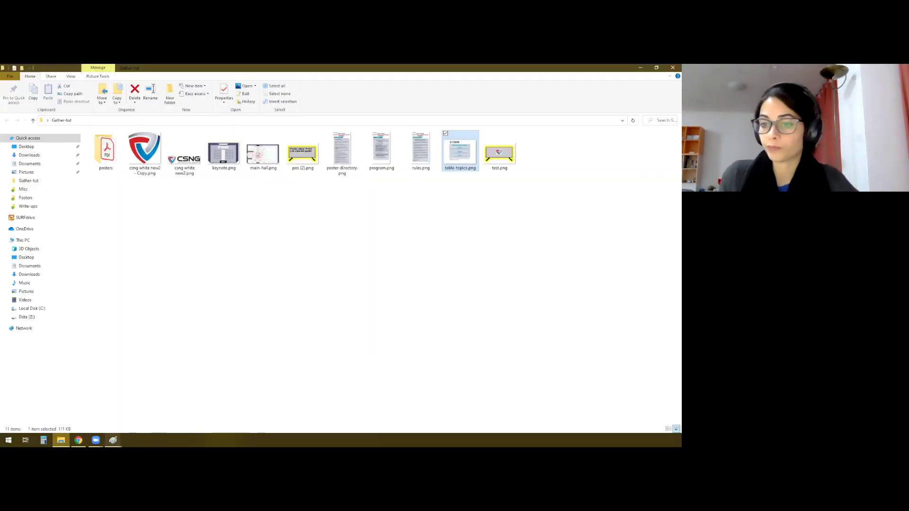
- Find a square brown table in the Mapmaker's object library and place three in a column in the coffee area
left_click(79, 440)
left_click(12, 210)
left_click(345, 208)
type("table")
scroll(397, 270, "down", 5)
left_click(326, 289)
left_click(396, 278)
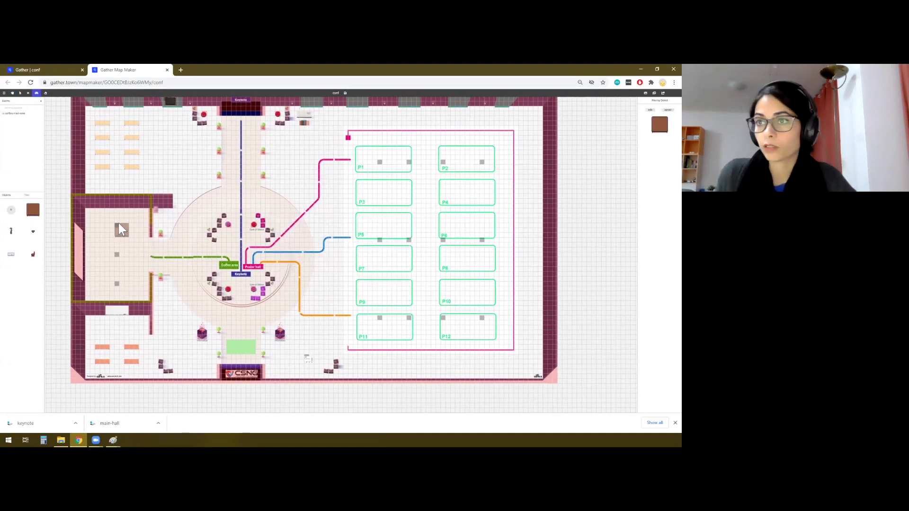
left_click(118, 223)
left_click(117, 254)
left_click(117, 284)
- Place a row of brown chairs along the upper side of each coffee table
left_click(12, 210)
left_click(303, 276)
left_click(394, 279)
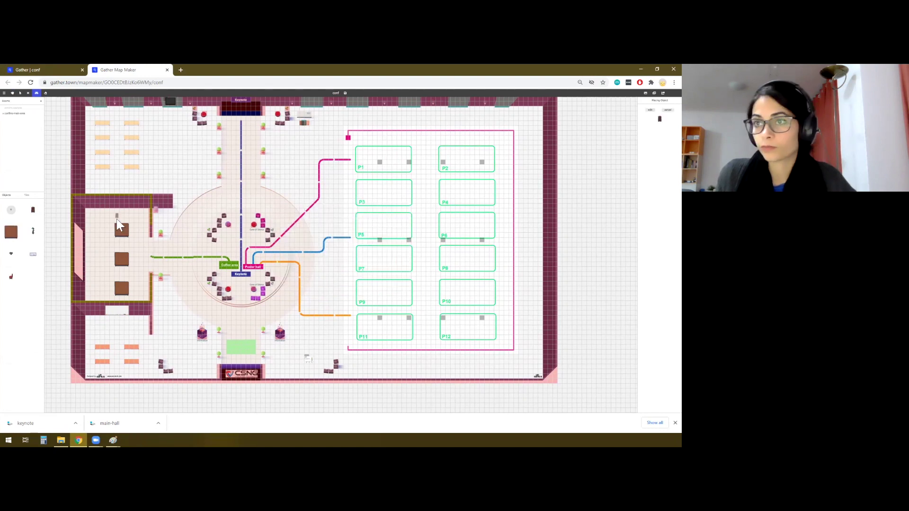
left_click(116, 220)
left_click(122, 279)
left_click(126, 279)
- Place brown chairs facing the tables along the right side of each coffee table
left_click(12, 210)
left_click(302, 276)
left_click(395, 279)
left_click(131, 225)
left_click(131, 230)
left_click(131, 235)
left_click(132, 263)
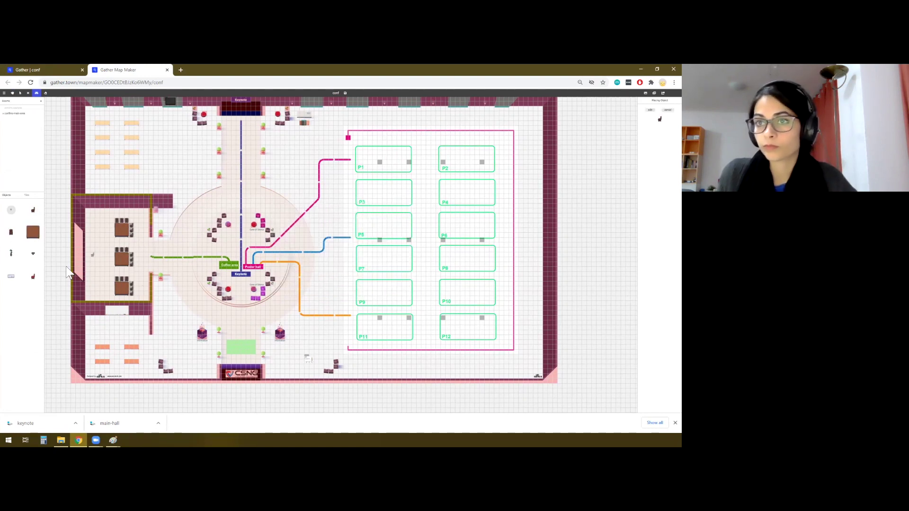
- Place matching brown chairs along the left and lower sides of the three coffee tables
left_click(11, 210)
left_click(310, 279)
left_click(394, 279)
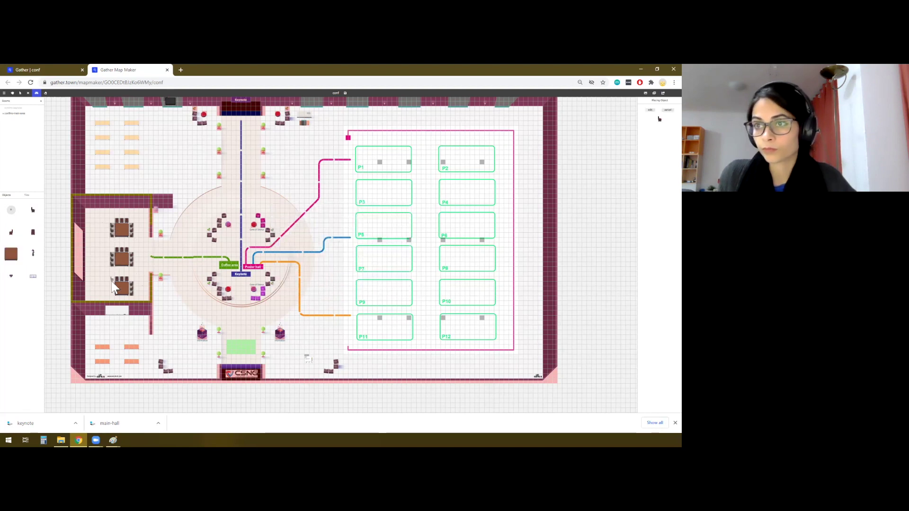
left_click(11, 210)
left_click(331, 256)
left_click(391, 279)
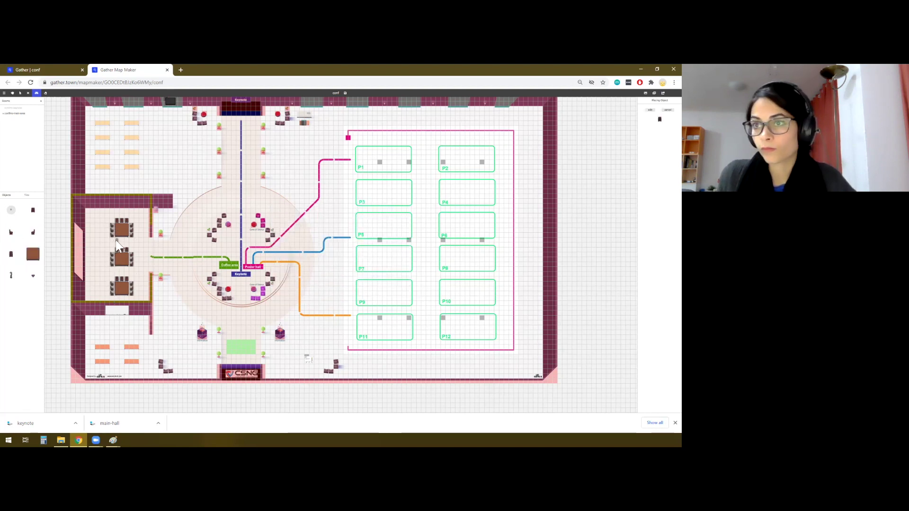
- Create a text object reading A and place it on the uppermost coffee table
left_click(12, 211)
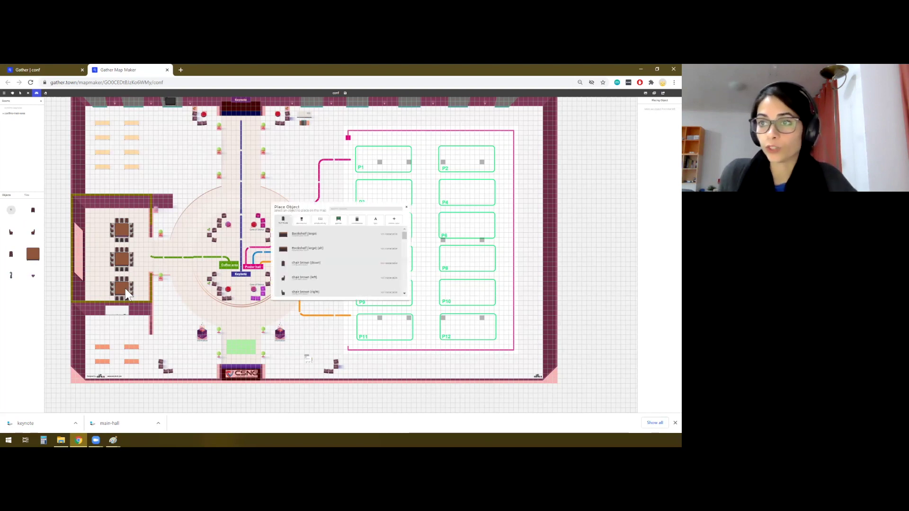
left_click(375, 221)
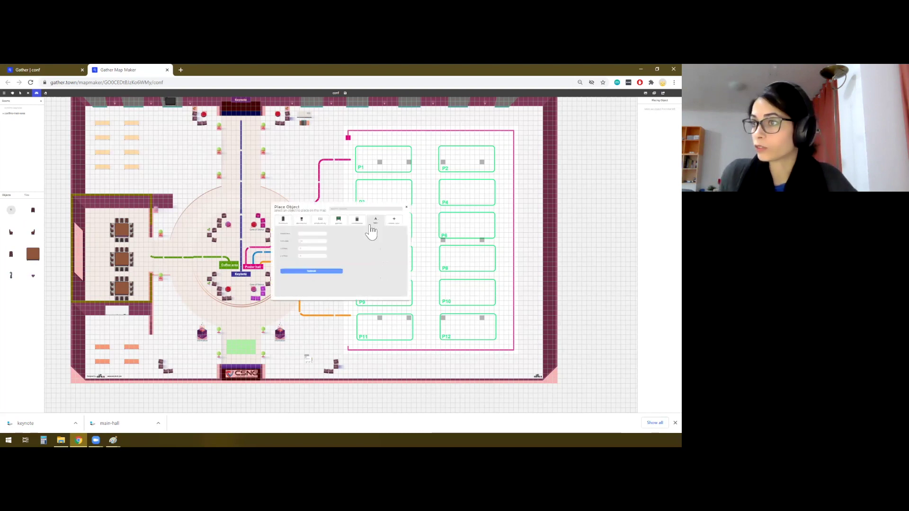
left_click(312, 235)
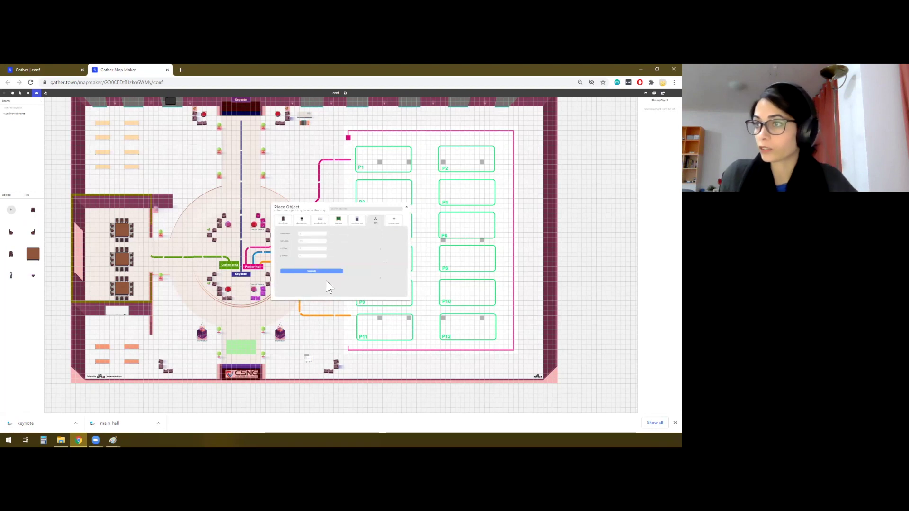
left_click(319, 274)
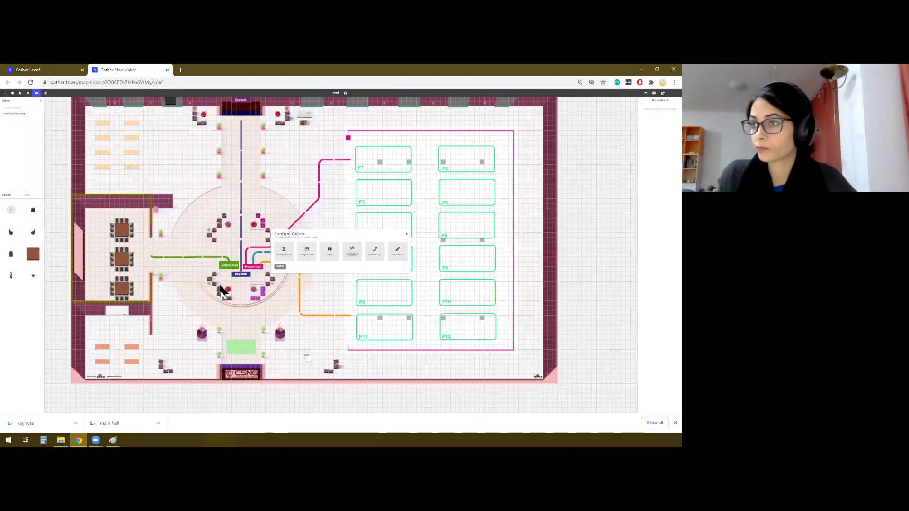
left_click(396, 280)
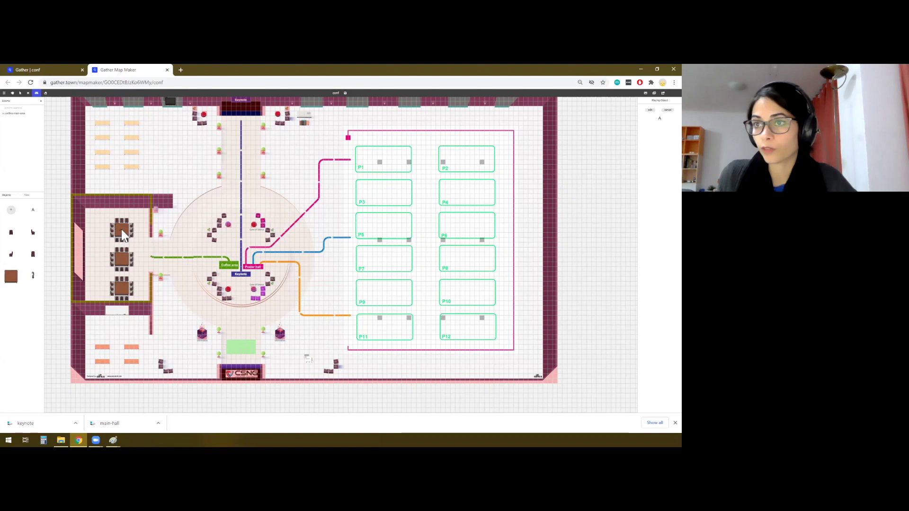
left_click(121, 229)
- Create a text object reading B and place it on the middle coffee table
left_click(32, 212)
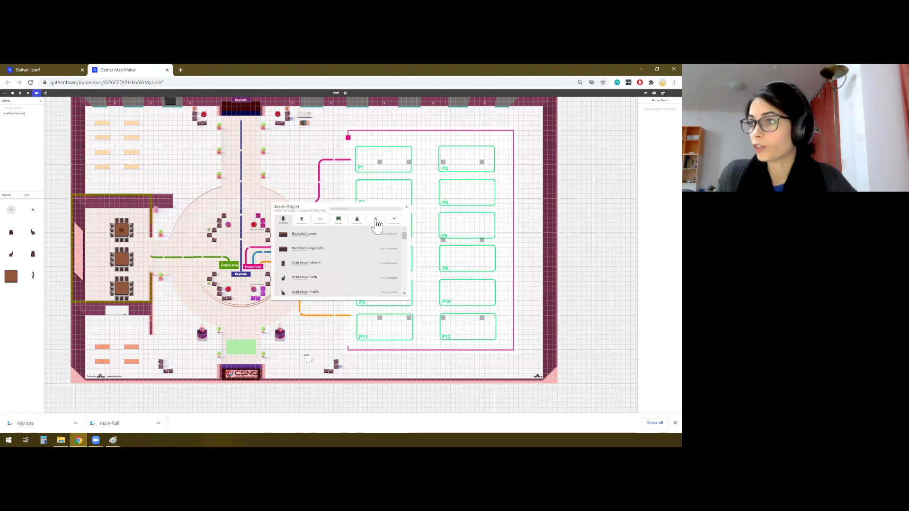
left_click(320, 270)
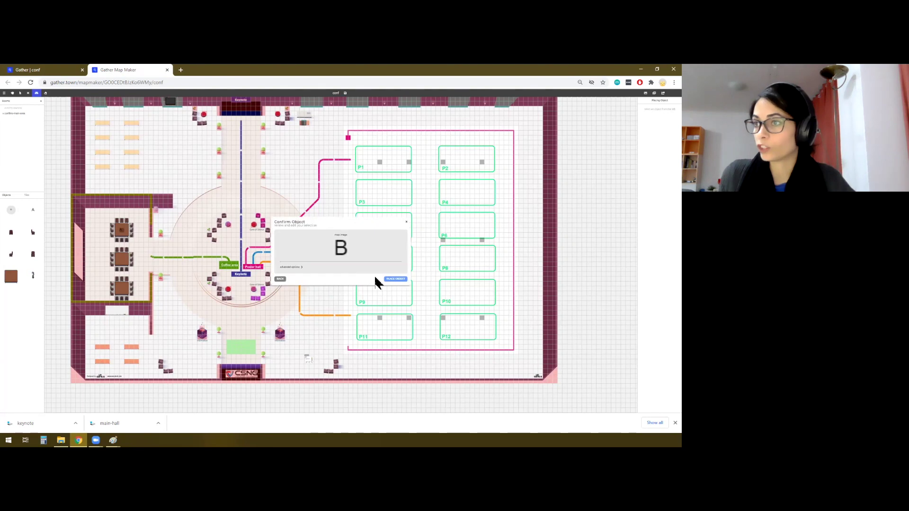
left_click(383, 279)
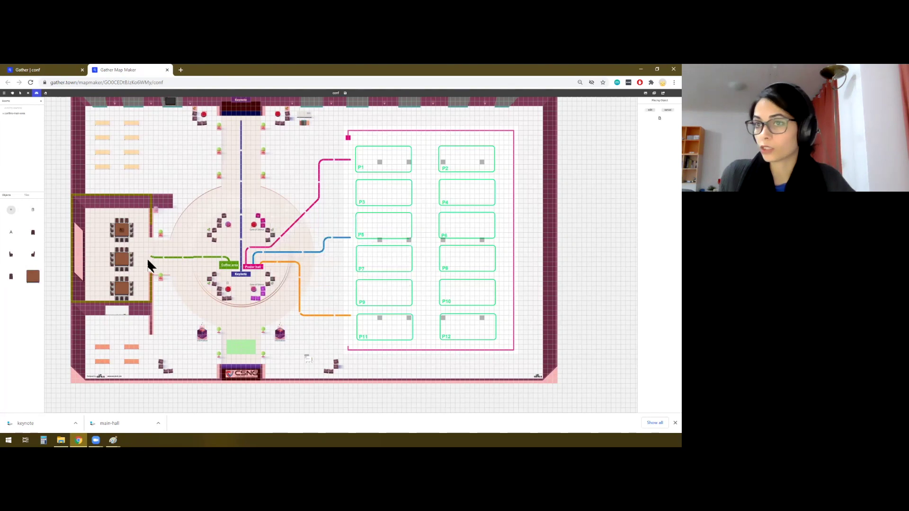
left_click(121, 261)
- Create a text object reading C and place it on the lowest coffee table
left_click(11, 210)
left_click(375, 220)
left_click(311, 234)
type("C")
left_click(312, 272)
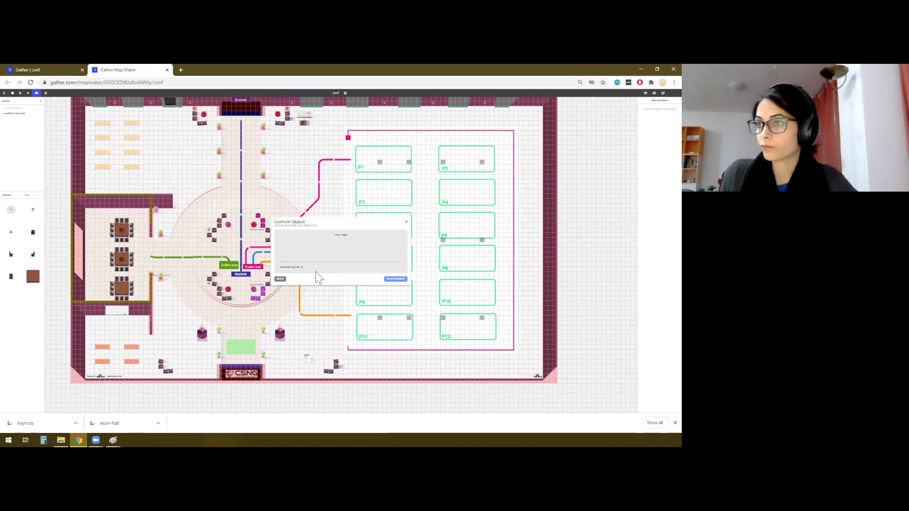
left_click(395, 278)
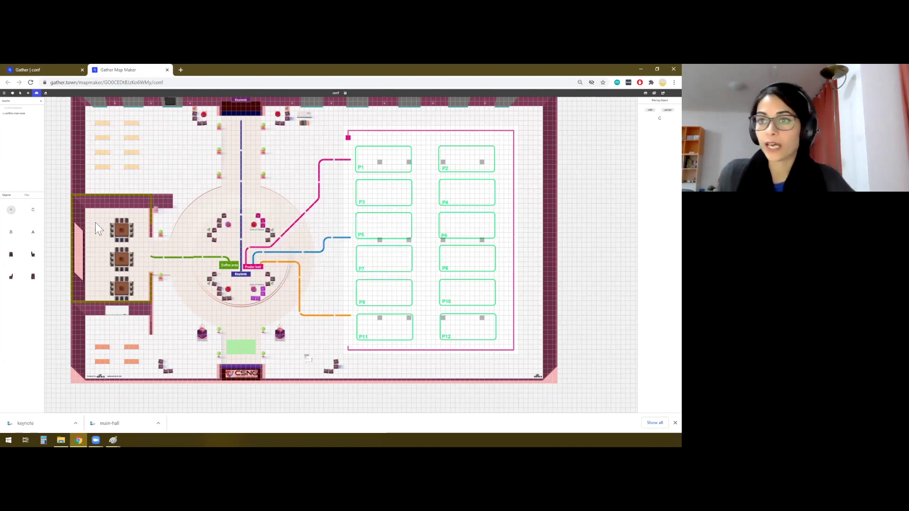
- Find a narrow vertical brown table in the object library and line the coffee area's left wall with copies
left_click(11, 210)
left_click(341, 208)
type("table")
scroll(306, 260, "down", 5)
left_click(306, 259)
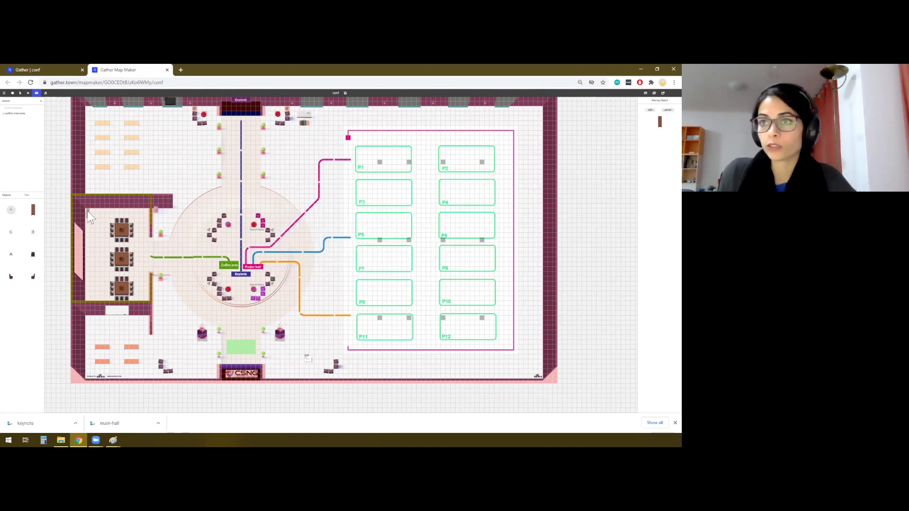
left_click(87, 243)
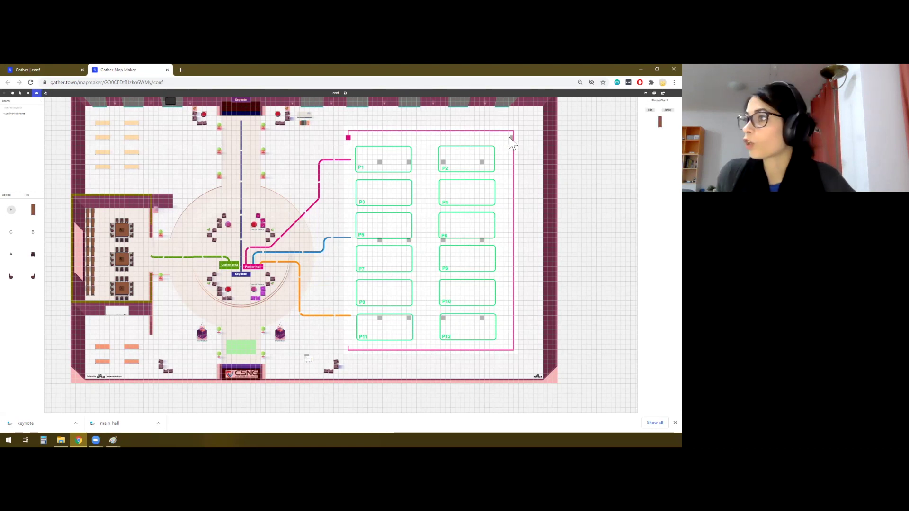
- Place more narrow brown tables along the poster hall's right edge, near its upper and lower corners
left_click(511, 342)
left_click(511, 332)
left_click(510, 323)
left_click(511, 314)
- Find a horizontal brown table and place copies along the coffee area's upper and lower walls and the poster hall's upper-right and lower-right corners
left_click(11, 210)
type("be")
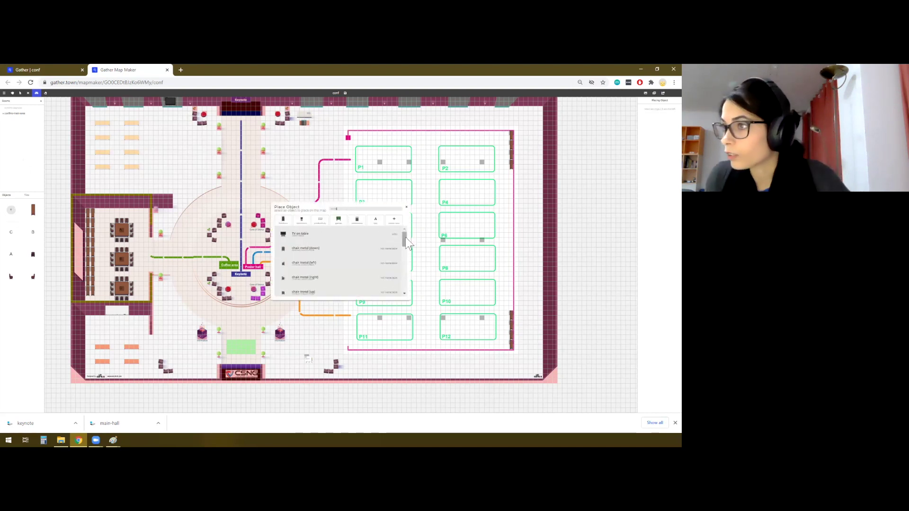
scroll(303, 251, "down", 5)
left_click(303, 247)
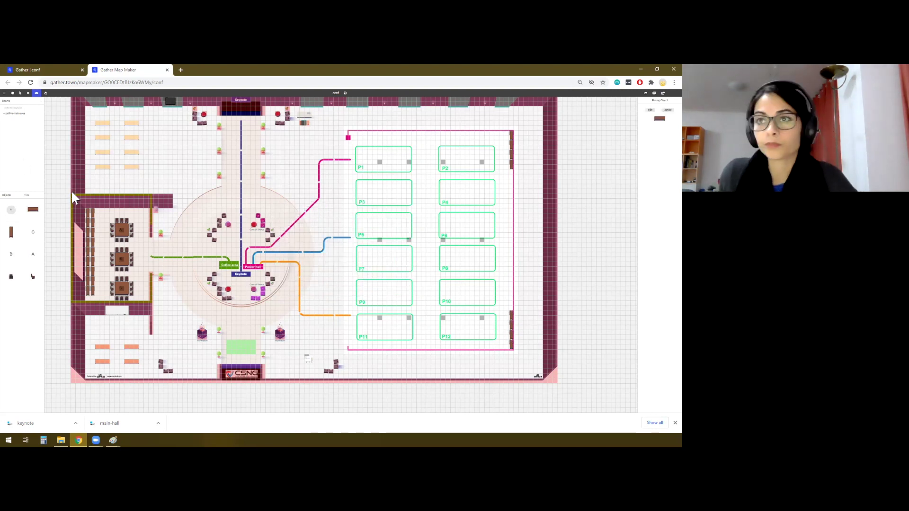
left_click(88, 299)
left_click(98, 299)
left_click(502, 348)
left_click(492, 347)
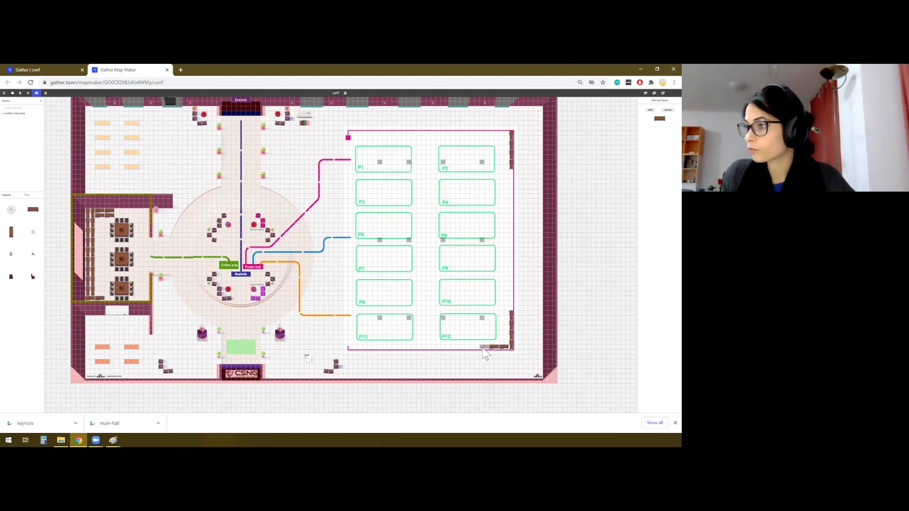
left_click(487, 140)
- Create a coffee cup object from the uploaded cup image without interaction and place the first one in the coffee area's upper-left corner
left_click(11, 210)
left_click(393, 222)
left_click(317, 284)
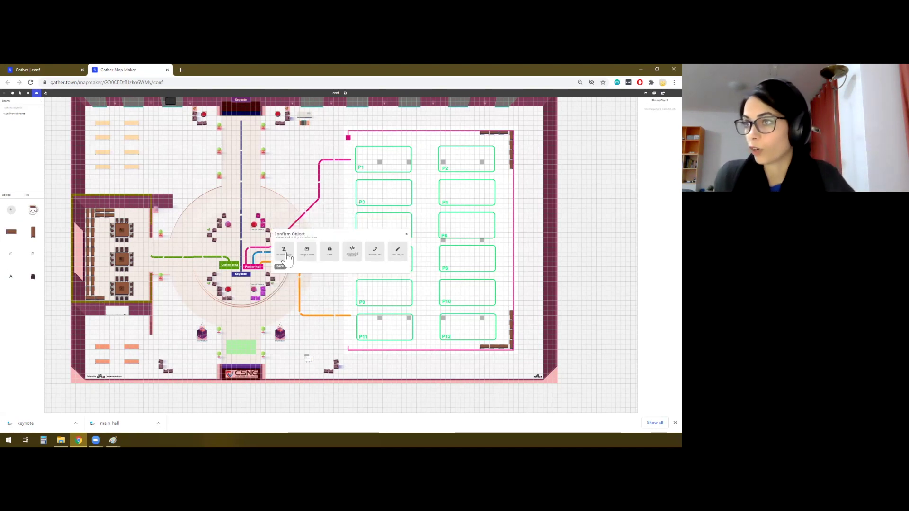
left_click(284, 253)
left_click(396, 279)
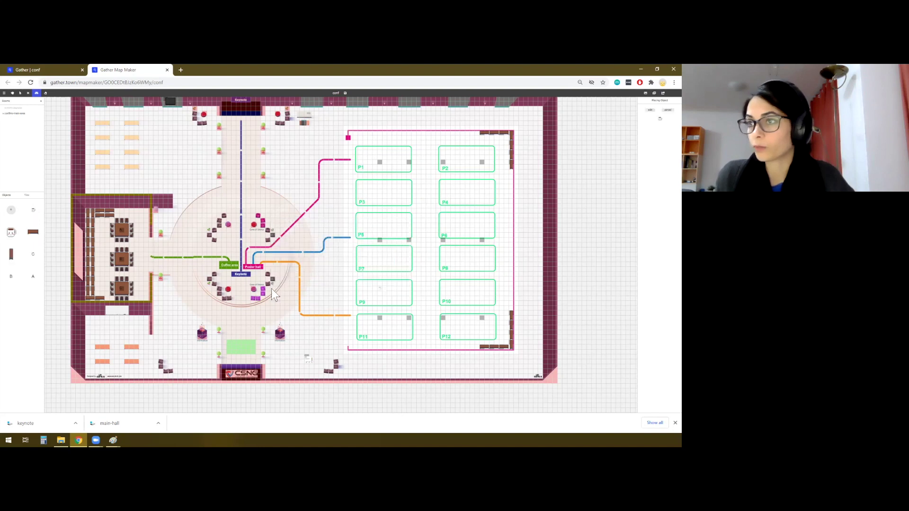
left_click(88, 211)
- Cover the two columns of narrow tables and the nearby horizontal tables in the coffee area with coffee cups
scroll(129, 221, "up", 5)
left_click(12, 93)
left_click_drag(189, 236, 258, 236)
left_click(28, 93)
left_click(15, 202)
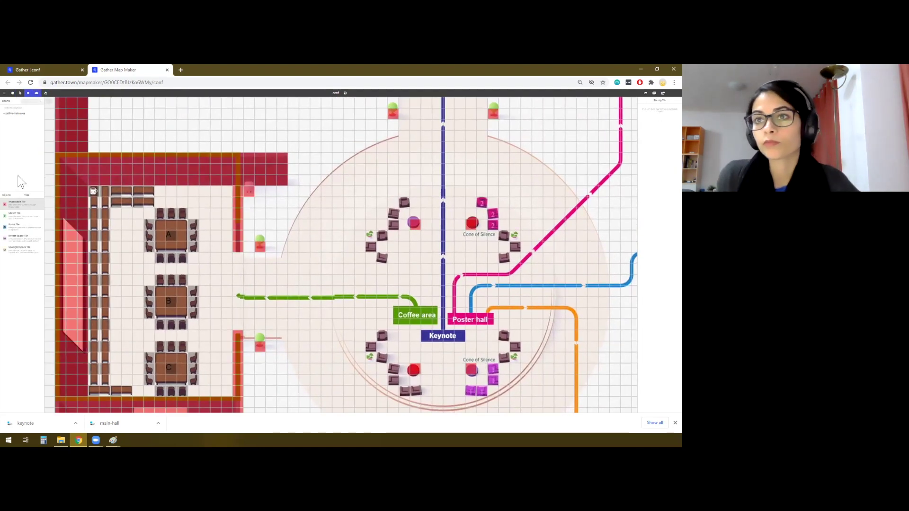
left_click(7, 195)
mouse_move(93, 274)
left_mouse_down()
mouse_move(102, 354)
mouse_move(103, 332)
left_mouse_up()
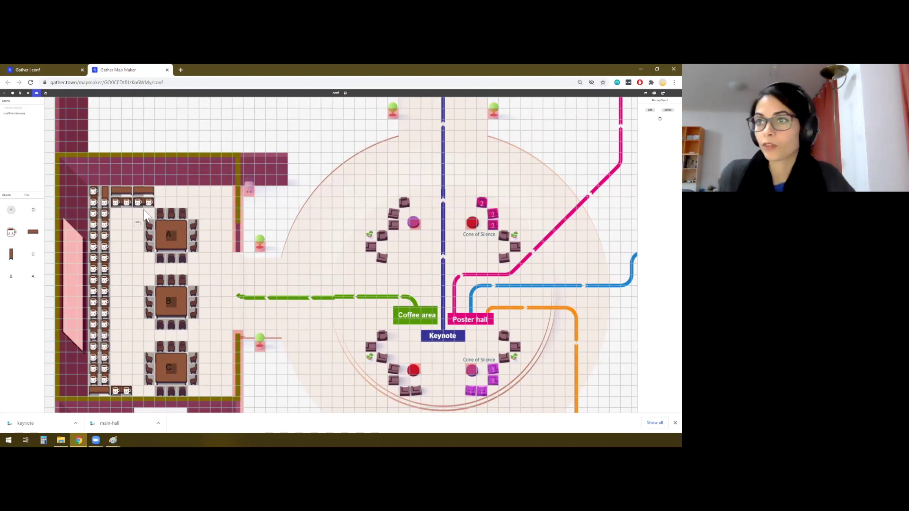
- Place coffee cups on the tables in the poster hall's lower-right corner, beside and below P12
left_click(13, 93)
left_click_drag(530, 209, 262, 255)
left_click_drag(538, 248, 156, 372)
left_click(6, 196)
mouse_move(343, 184)
left_mouse_down()
mouse_move(397, 184)
mouse_move(408, 263)
left_mouse_up()
left_click(12, 94)
left_click_drag(265, 374, 258, 221)
left_click_drag(258, 349, 252, 99)
left_click(7, 195)
left_click(11, 232)
mouse_move(397, 191)
left_mouse_down()
mouse_move(331, 269)
mouse_move(397, 270)
left_mouse_up()
- Place the narrow vertical table again in the corner beside P12 and put a coffee cup on its upper end
left_click(396, 259)
left_click(11, 254)
left_click(396, 259)
left_click(33, 210)
left_click(395, 258)
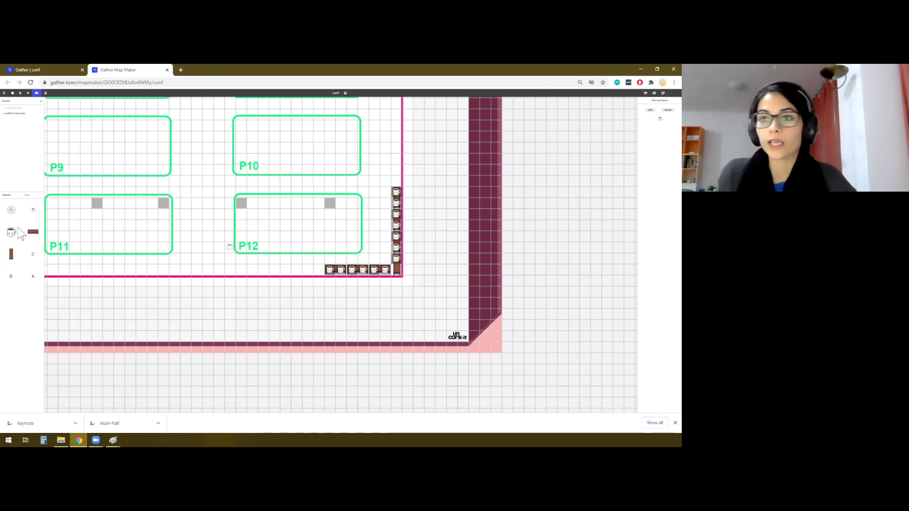
- Search the object library for plant and place a blue succulent on the corner table beside P12
left_click(11, 211)
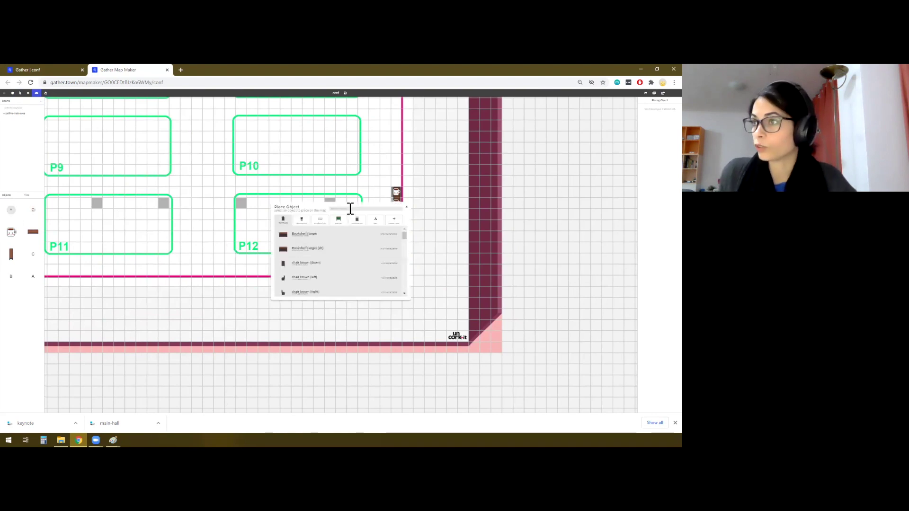
type("plant")
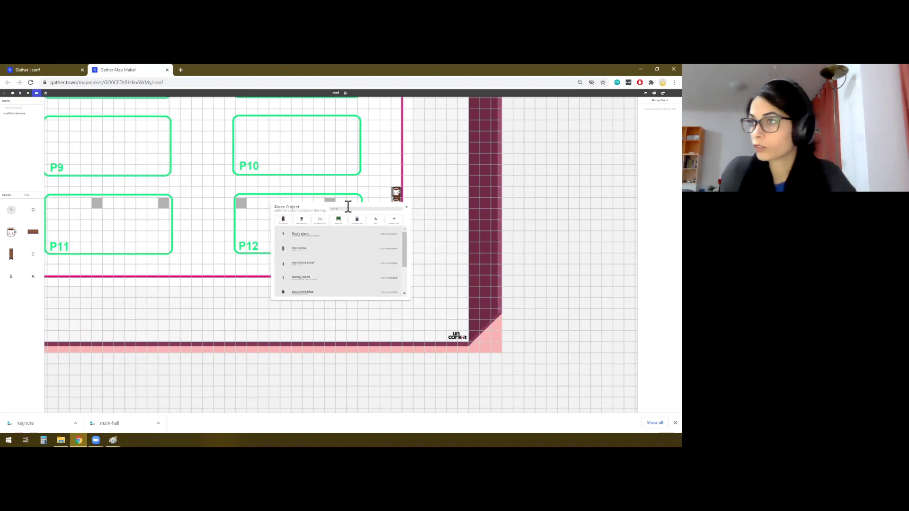
left_click(295, 295)
left_click(341, 281)
left_click(397, 270)
- Furnish the tables in the poster hall's upper-right corner near P2 with coffee cups and a succulent on the corner table
left_click(12, 93)
left_click_drag(356, 147, 353, 367)
left_click_drag(354, 150, 344, 388)
left_click(8, 196)
left_click(33, 209)
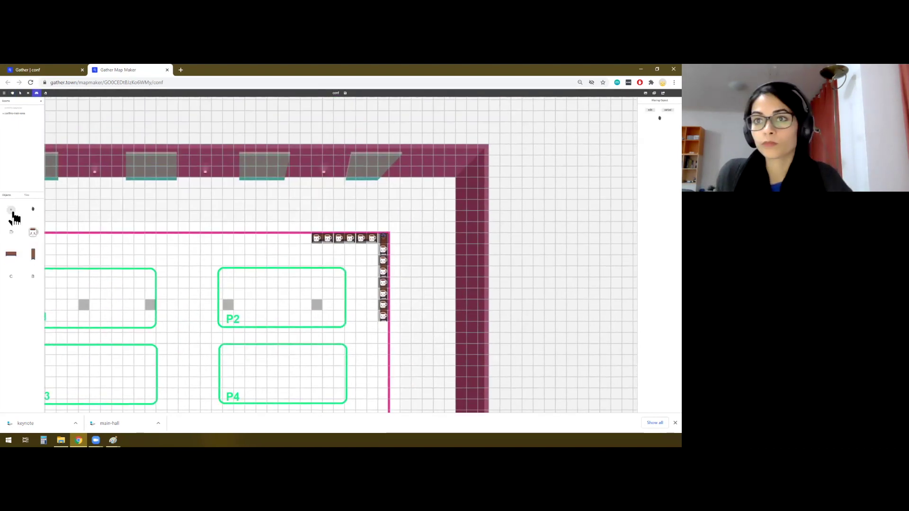
- Decorate the bare tables along the coffee area's upper wall
left_click(12, 93)
left_click_drag(57, 308, 491, 268)
left_click_drag(147, 407, 435, 194)
left_click(37, 93)
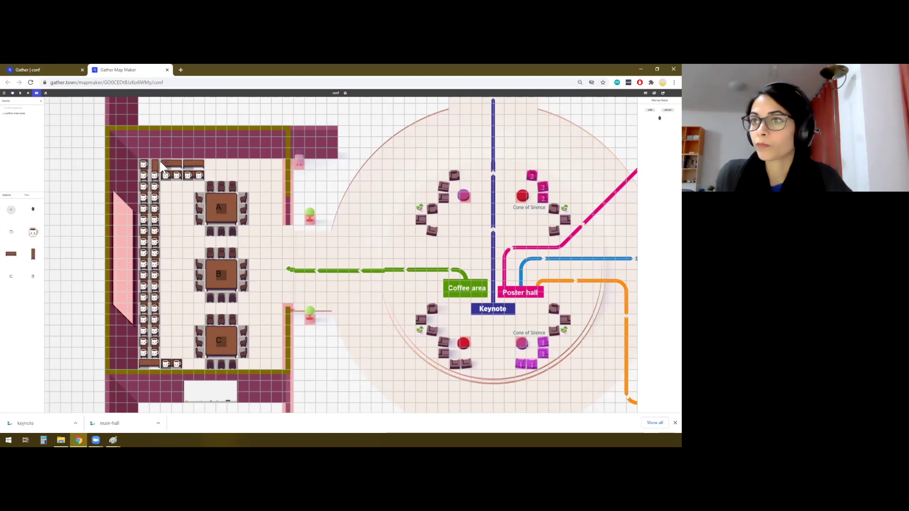
left_click_drag(159, 163, 193, 163)
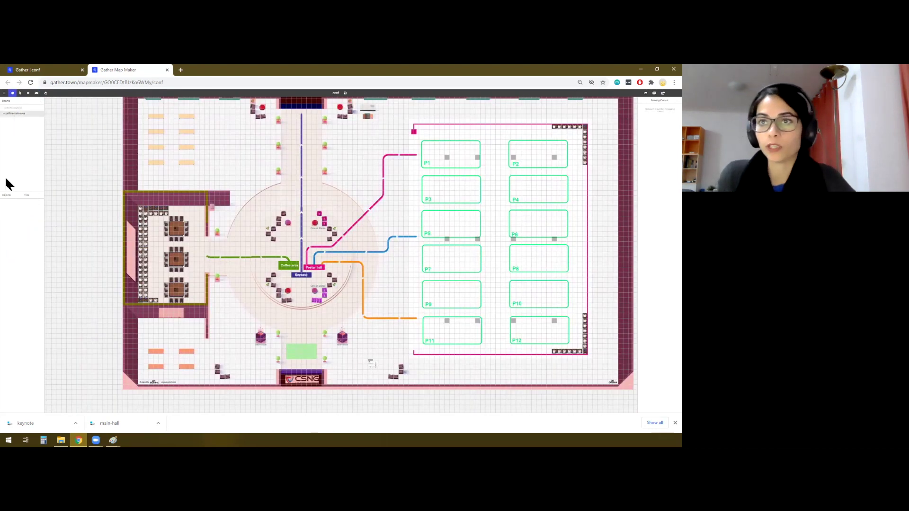
- Erase the object near the lower entrance and the leftover objects in the poster spaces from P1 to P12
left_click(36, 92)
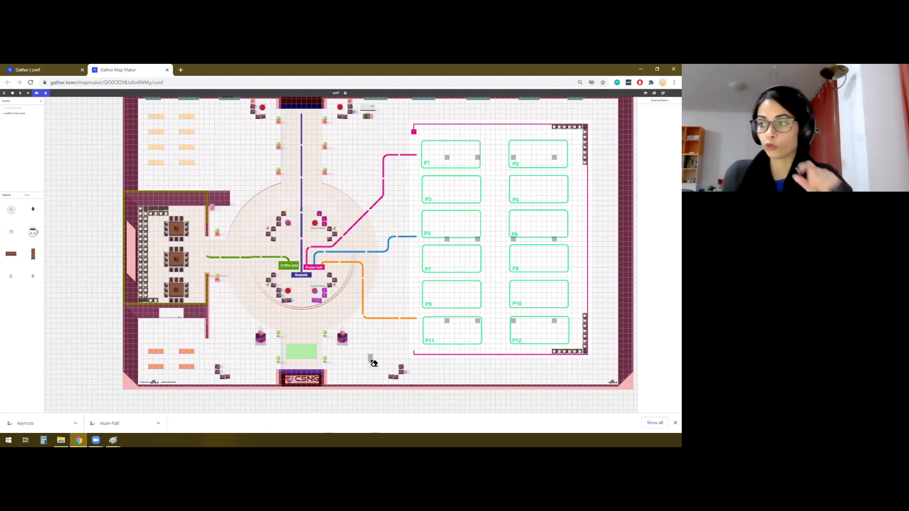
left_click(372, 364)
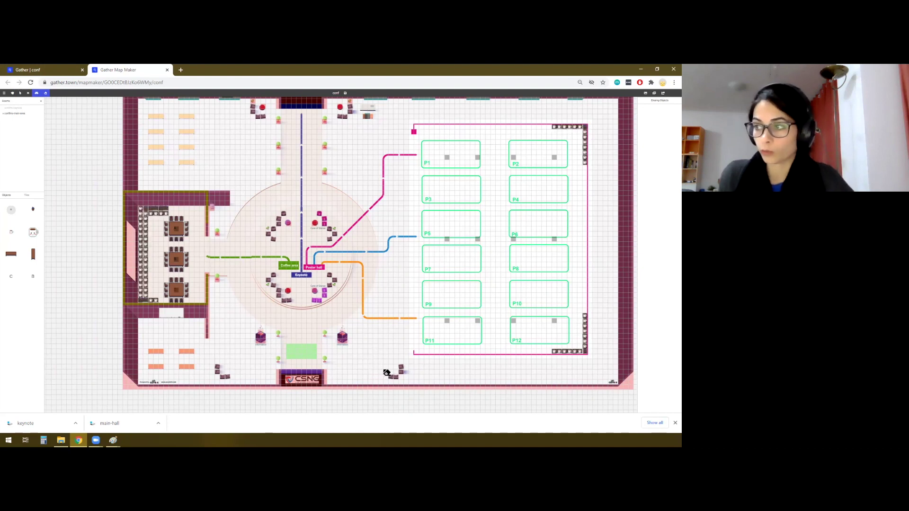
left_click(554, 323)
left_click(478, 240)
left_click(554, 158)
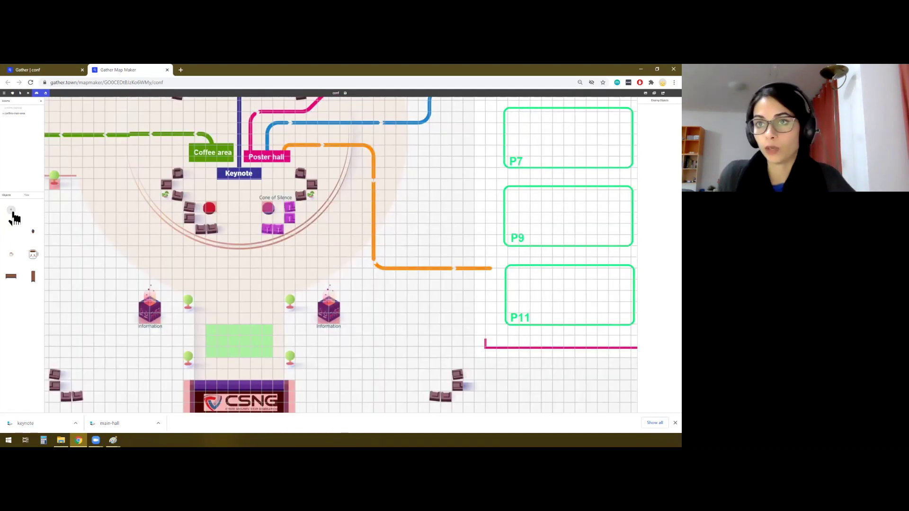
- Create an image-interaction object from a transparent built-in picture, uploading its preview and full-size images
left_click(13, 215)
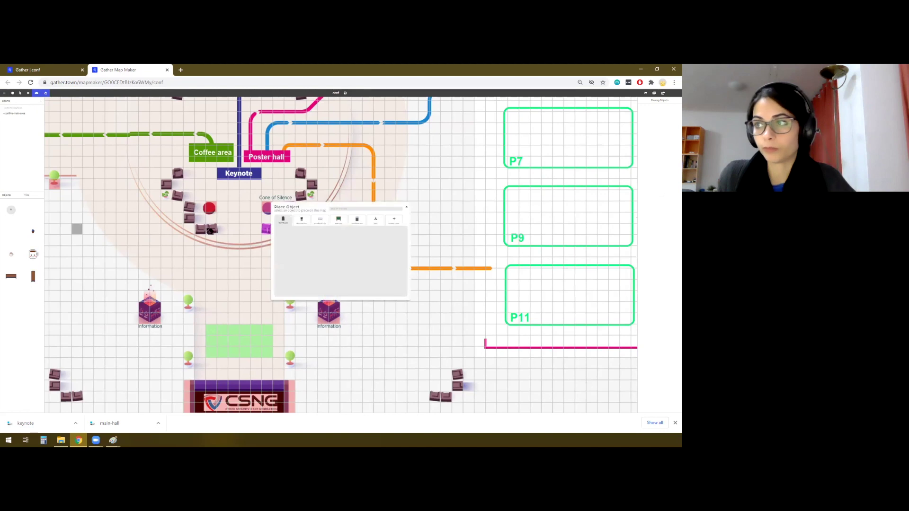
left_click(394, 226)
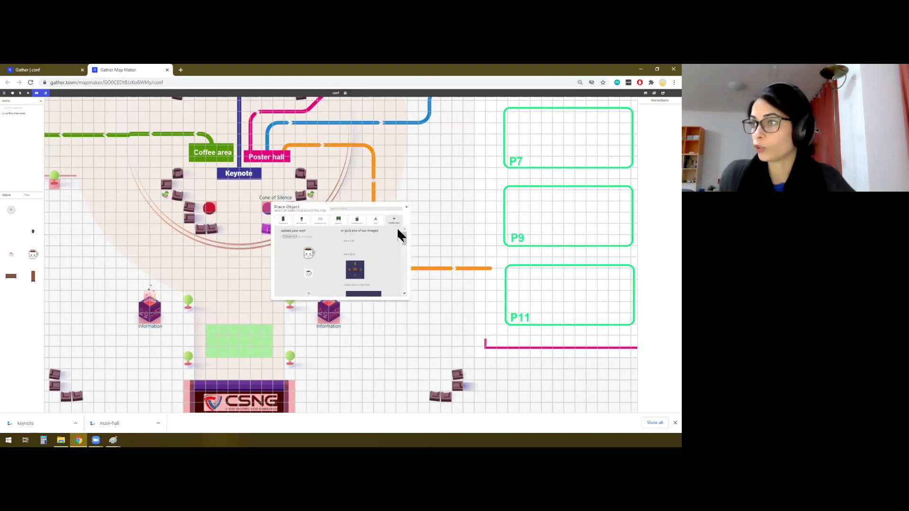
left_click(358, 244)
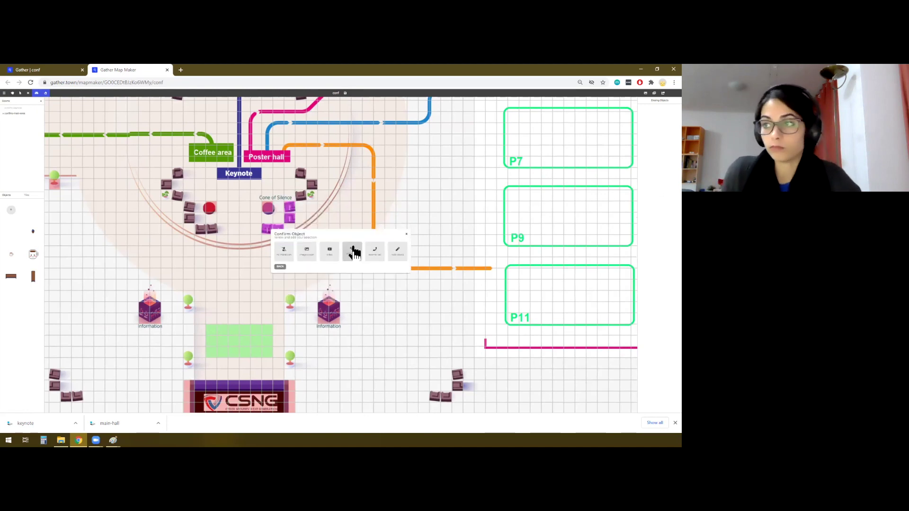
left_click(307, 255)
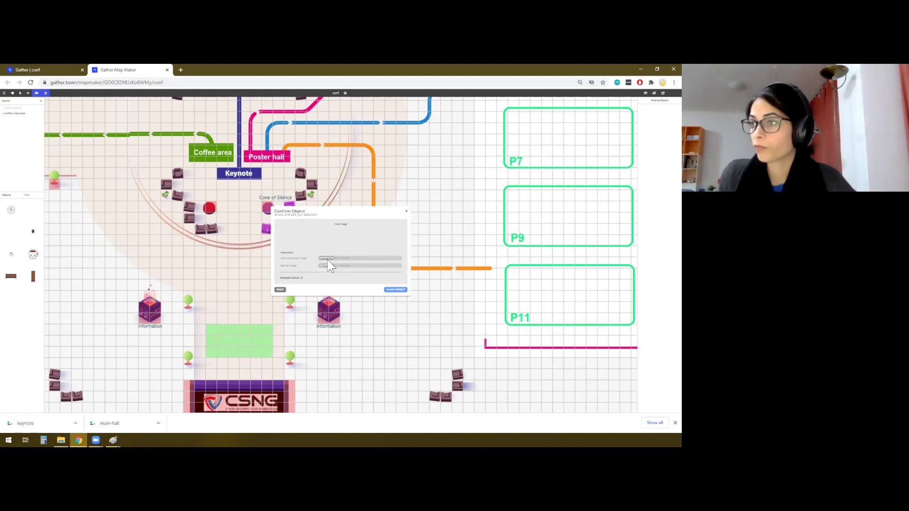
left_click(327, 258)
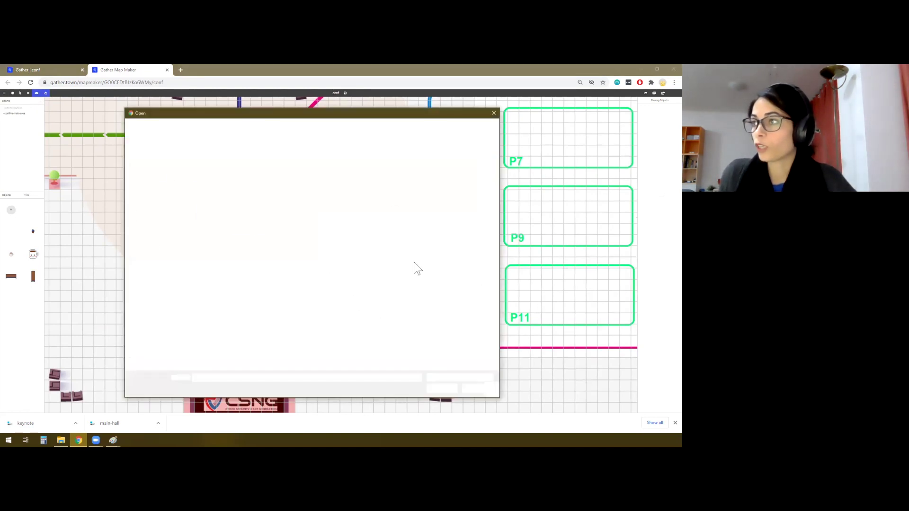
double_click(475, 175)
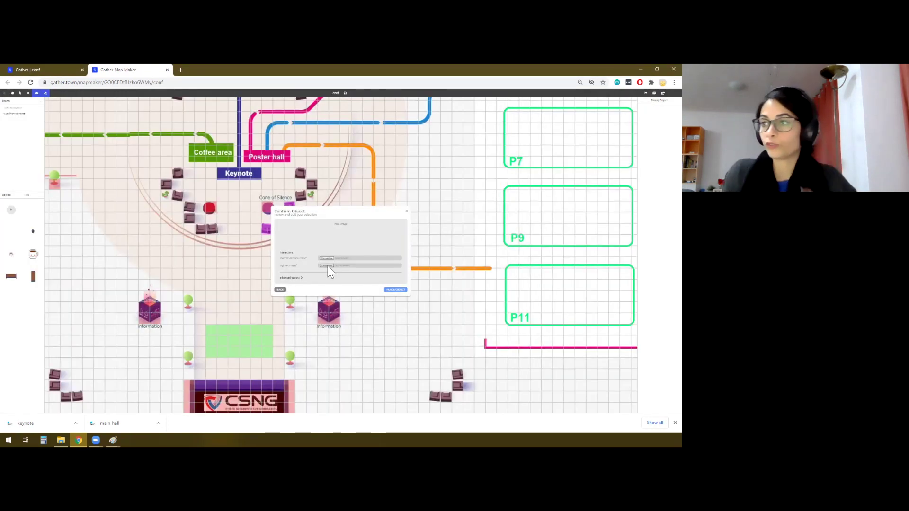
left_click(327, 265)
double_click(475, 165)
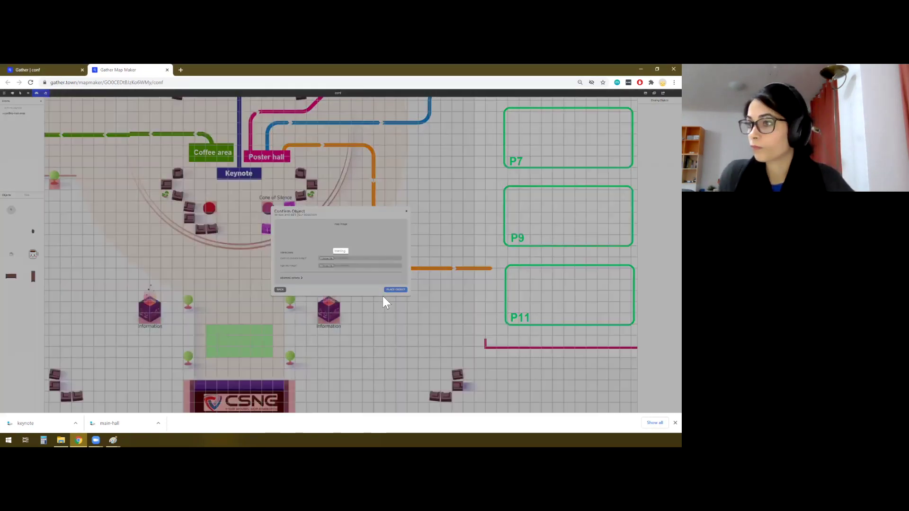
left_click(396, 291)
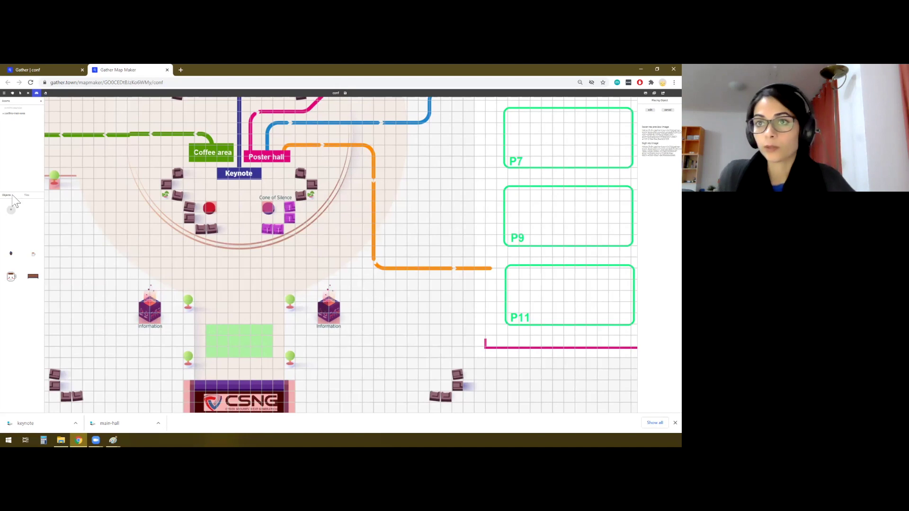
- Create another image-interaction object from the transparent built-in picture, upload its images, and save the map
left_click(12, 212)
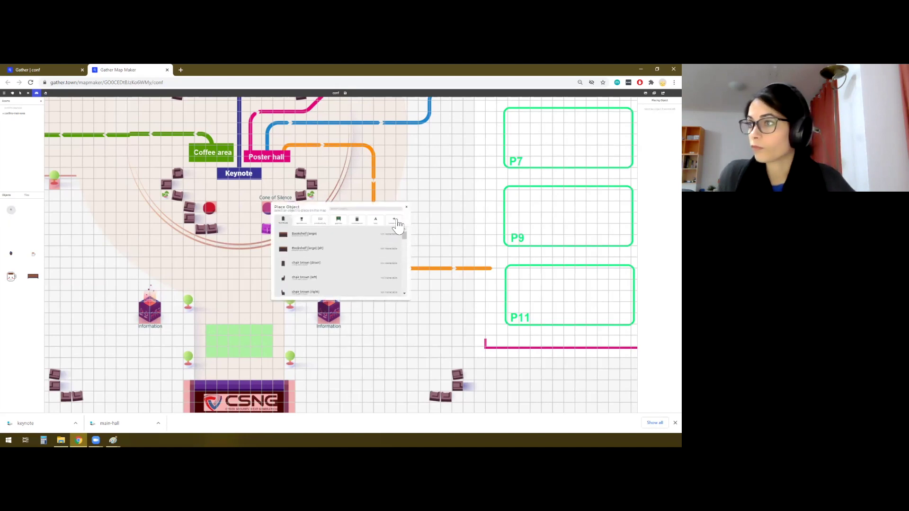
left_click(376, 244)
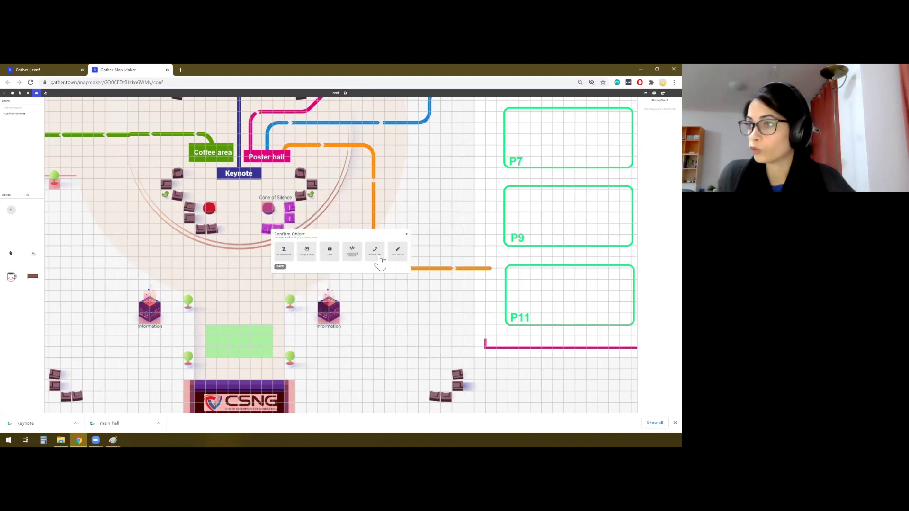
left_click(356, 259)
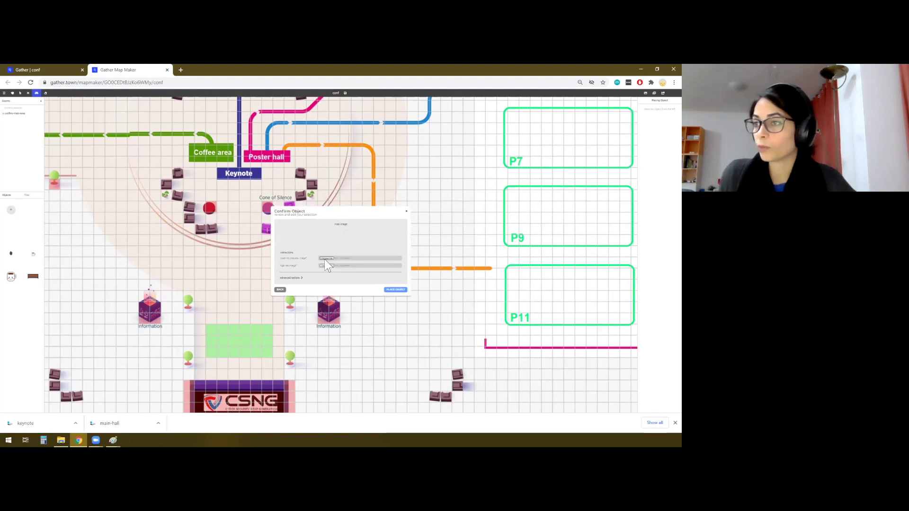
left_click(327, 258)
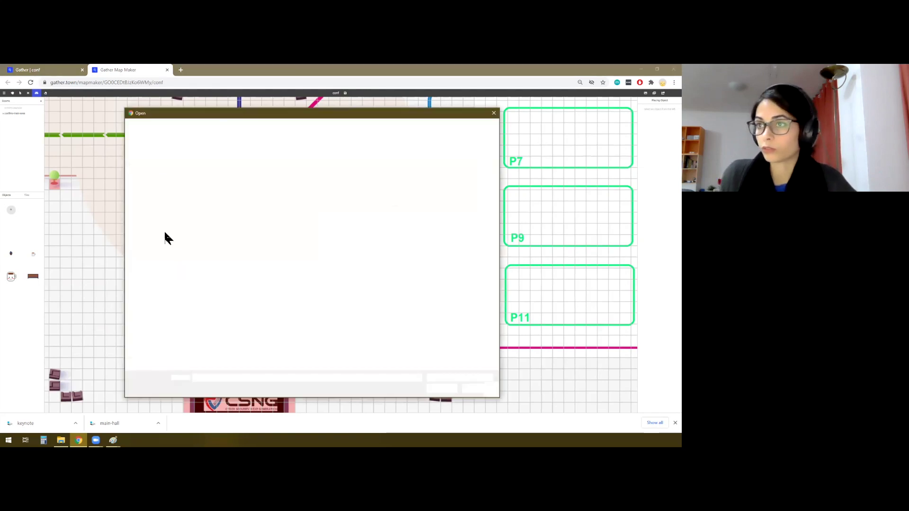
double_click(201, 227)
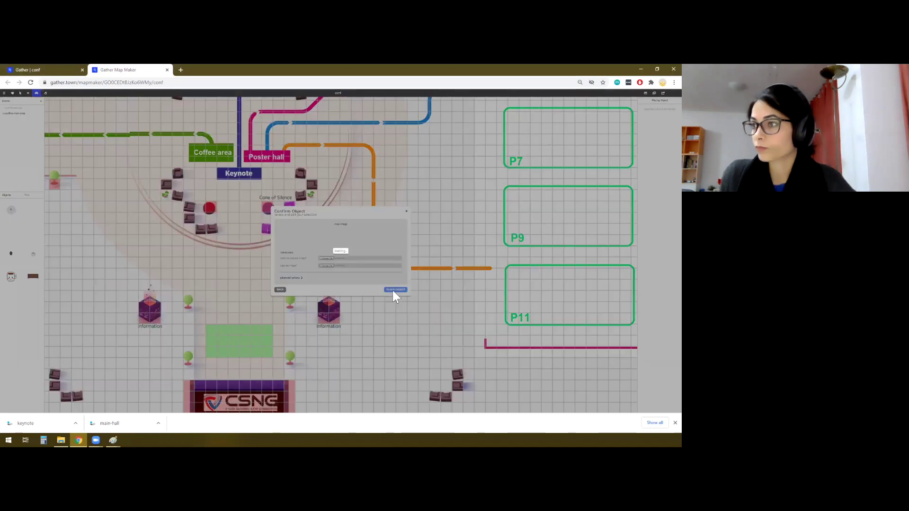
left_click(394, 289)
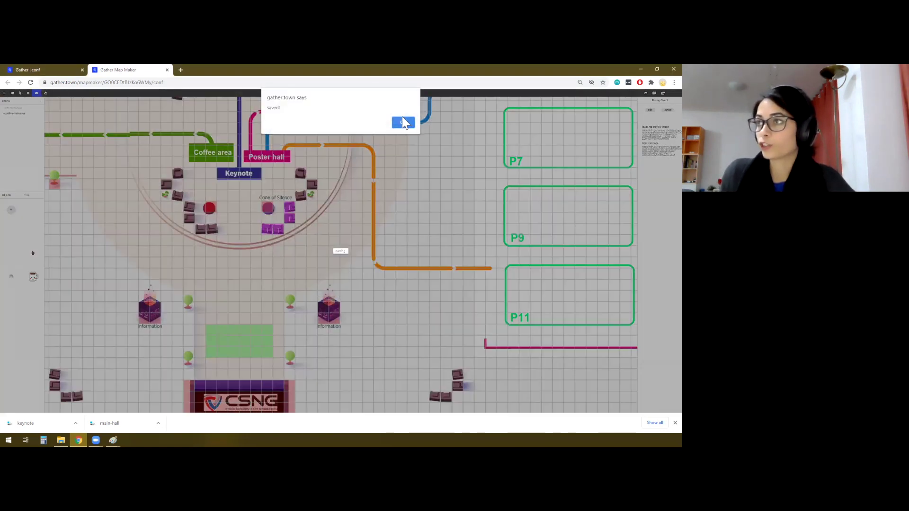
left_click(402, 123)
- Switch to the Gather space and walk the avatar left and right near the entrance to test the new objects
left_click(31, 70)
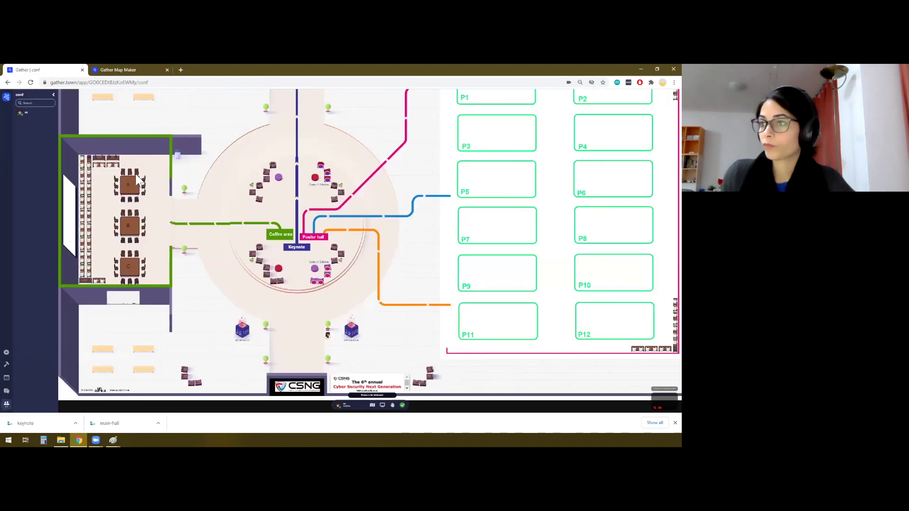
key("Left")
key("Left")
key("Left")
key("Left")
key("Right")
key("Right")
key("Right")
key("Right")
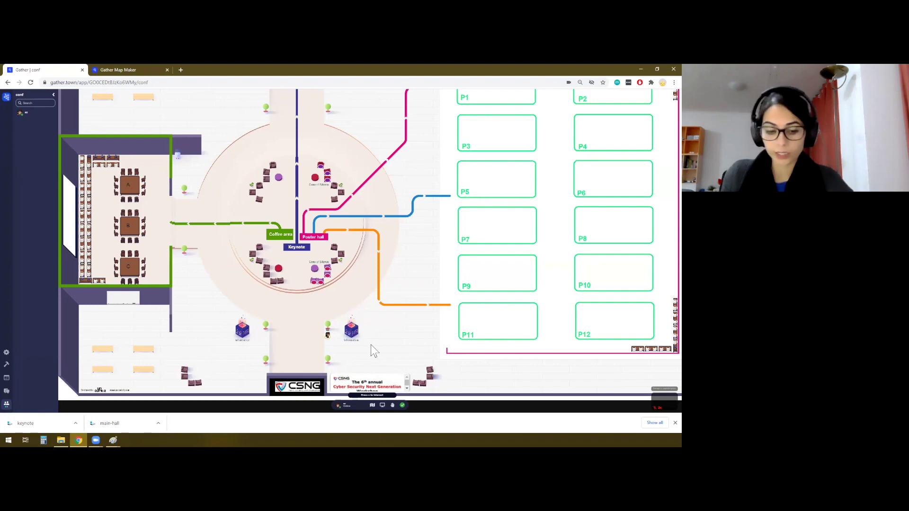
- Open the workshop program image near the entrance and read through the schedule to its end
key("x")
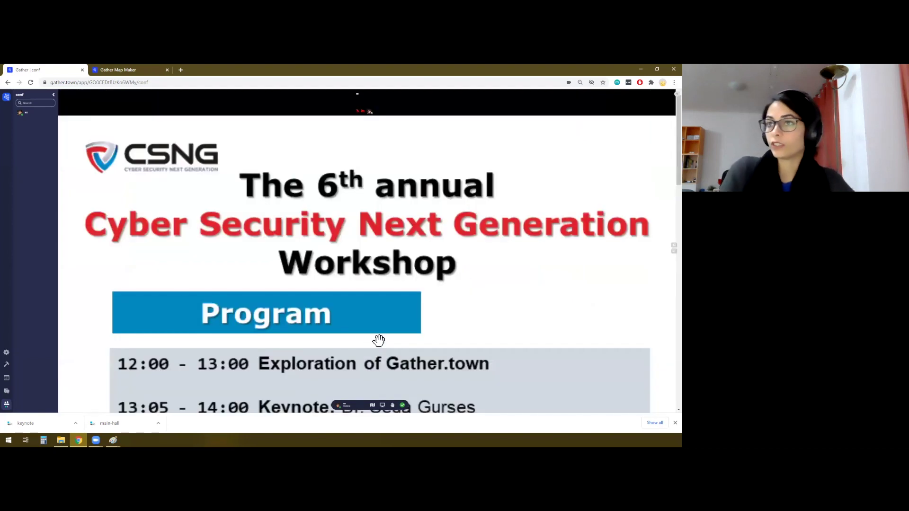
scroll(379, 340, "down", 3)
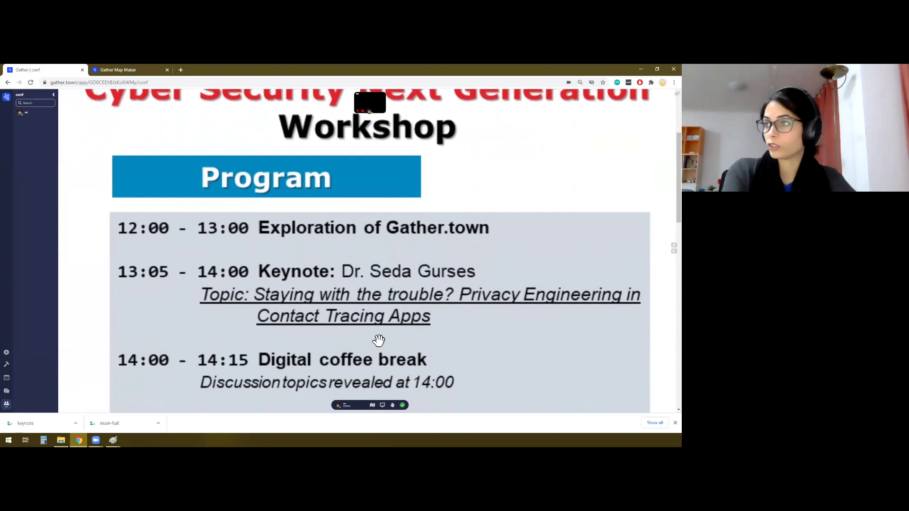
scroll(378, 340, "down", 10)
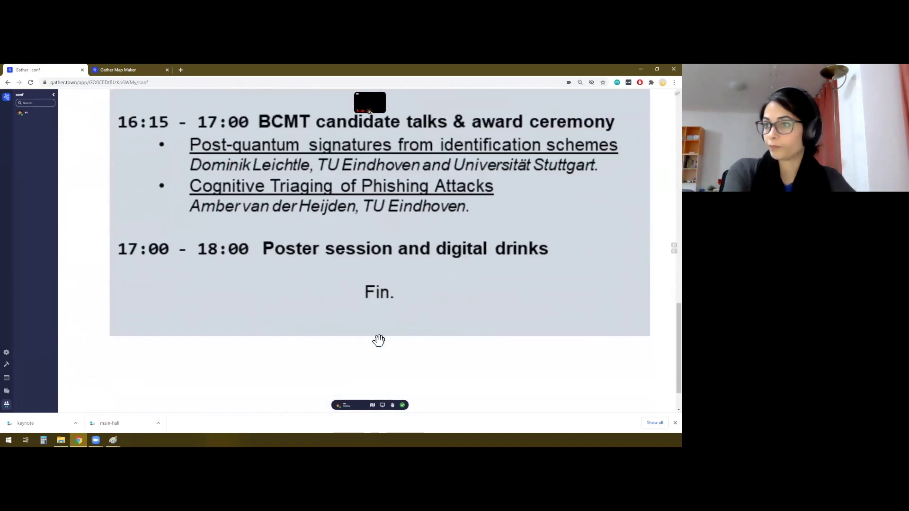
- Close the workshop program image, read through the engagement info image at the other information stand, close it, and walk back towards the entrance path
scroll(378, 340, "up", 13)
key("Escape")
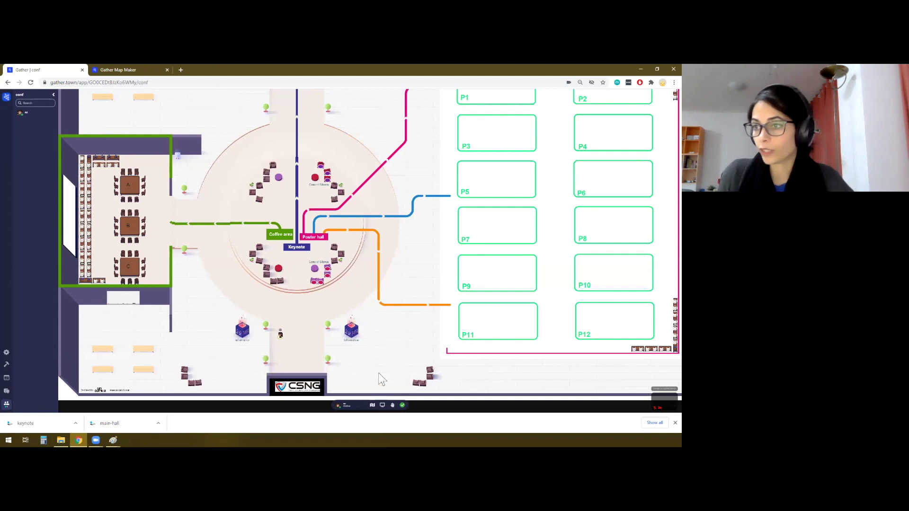
left_click(379, 378)
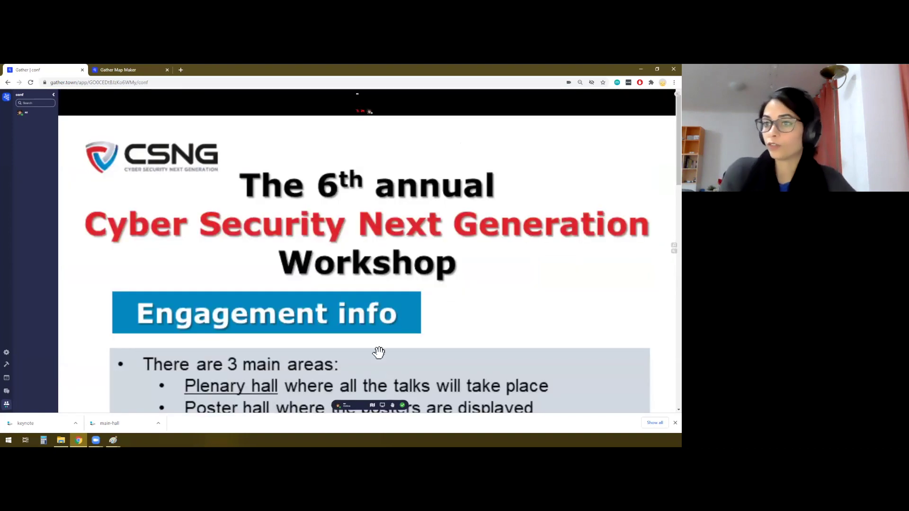
scroll(379, 352, "down", 10)
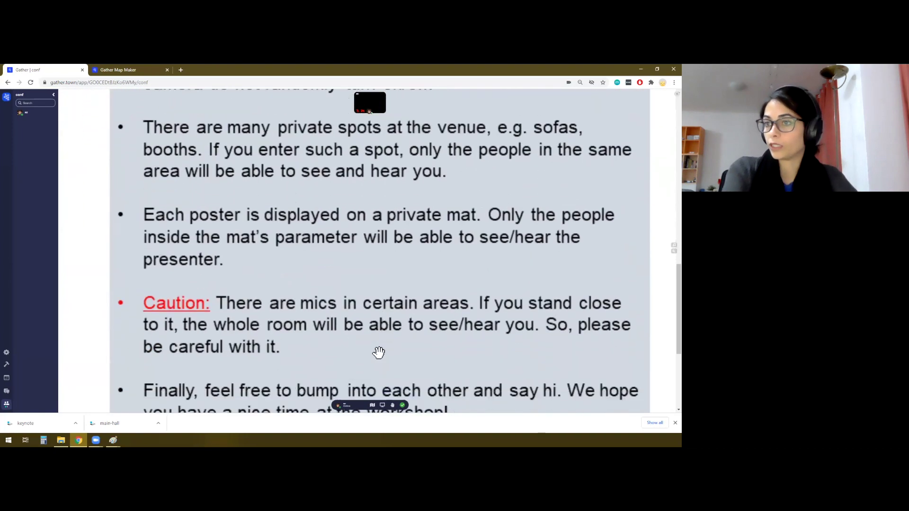
scroll(379, 352, "up", 10)
key("Escape")
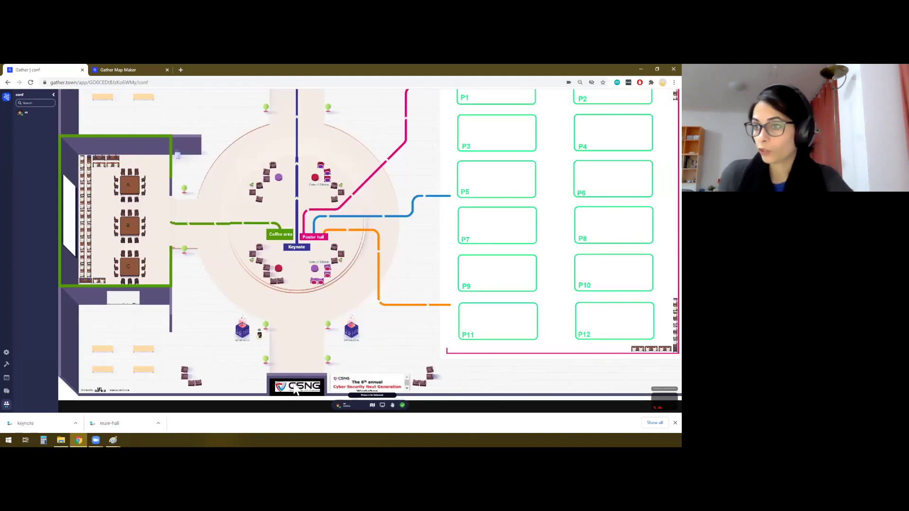
key("Right")
key("Right")
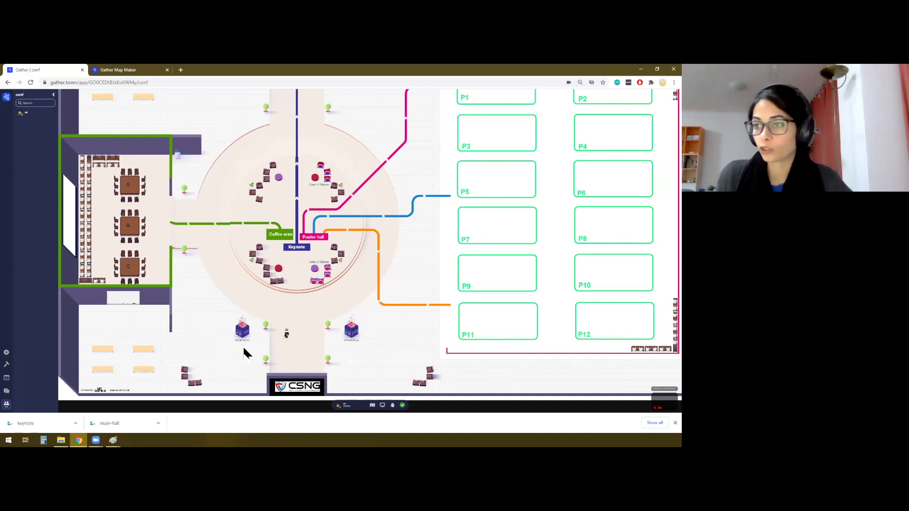
- Open main-hall.png from the Gather-tut folder for editing in Paint and find the information stands near the entrance
left_click(642, 69)
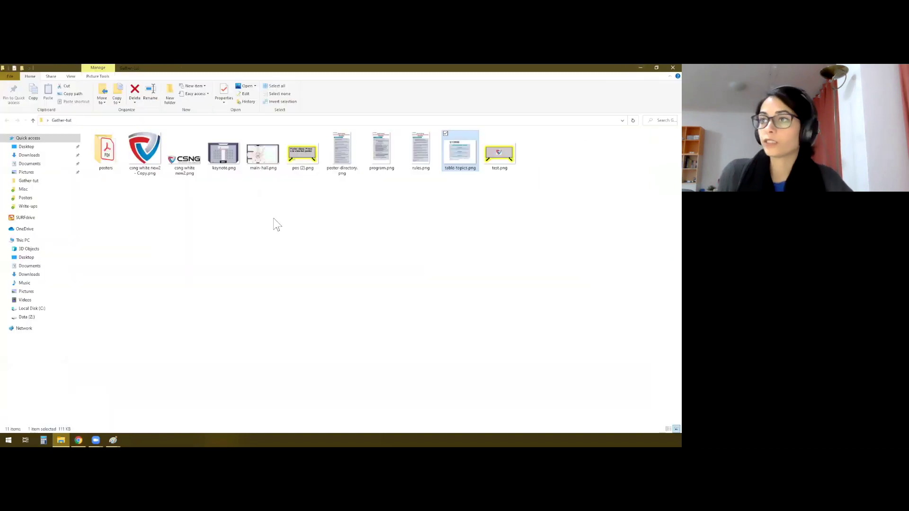
right_click(262, 155)
left_click(196, 180)
scroll(200, 389, "up", 3)
scroll(201, 384, "down", 6)
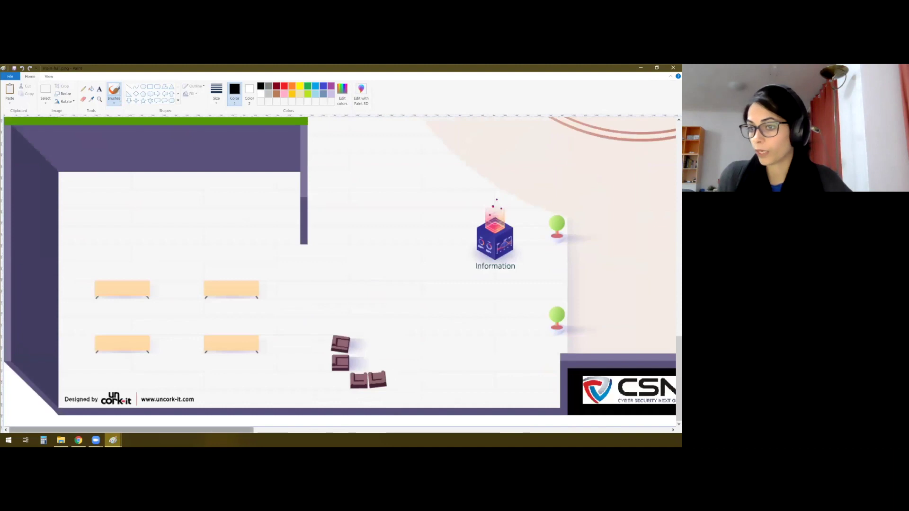
- Cover the "Information" captions under both entrance stands with copied patches of blank floor
left_click_drag(246, 430, 380, 430)
left_click(46, 93)
left_click_drag(595, 276, 426, 272)
key("ctrl+v")
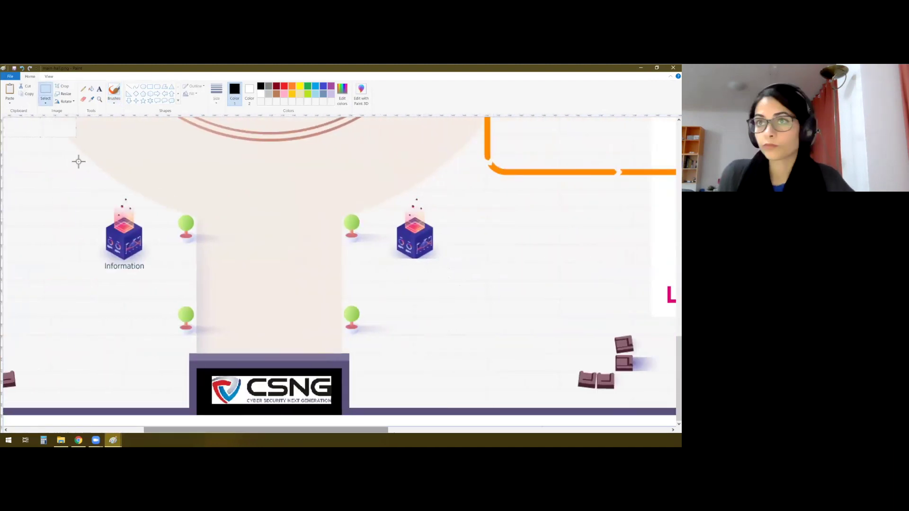
left_click_drag(50, 128, 135, 270)
key("ctrl+z")
key("ctrl+v")
left_click_drag(26, 124, 125, 267)
- Add the caption "House rules" under the stand on the west side of the entrance path
left_click(99, 90)
left_click(101, 265)
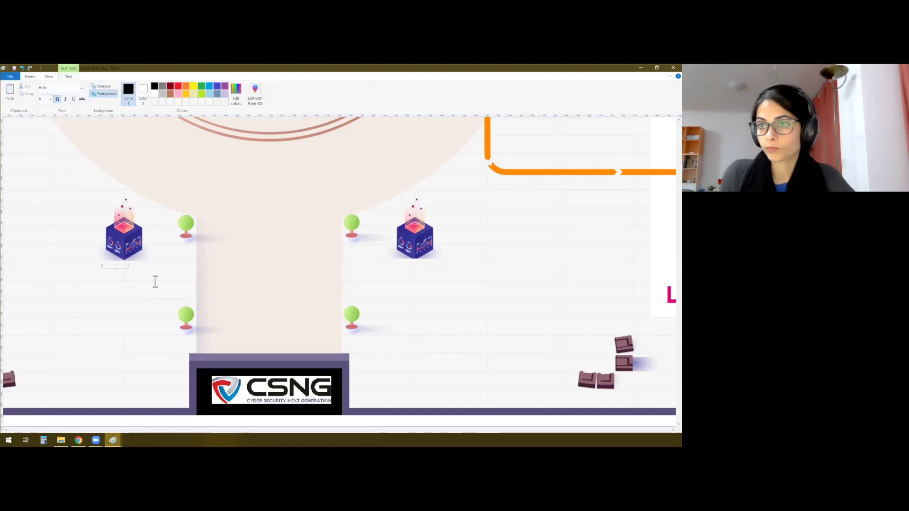
type("House rules")
key("ctrl+a")
left_click_drag(127, 288, 118, 261)
- Add the caption "Program" under the stand on the east side of the entrance path
left_click_drag(394, 264, 435, 277)
type("Program")
left_click_drag(414, 264, 413, 261)
left_click(482, 261)
scroll(145, 335, "down", 1)
- Return to the Gather Map Maker and upload the edited main-hall image as the room's new background
left_click(641, 67)
left_click(641, 68)
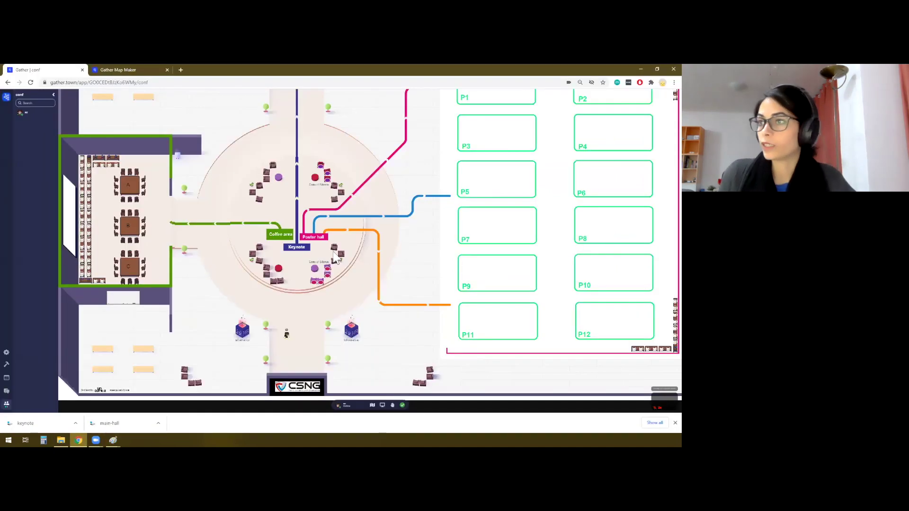
scroll(388, 230, "down", 2)
left_click(127, 70)
scroll(278, 243, "up", 5)
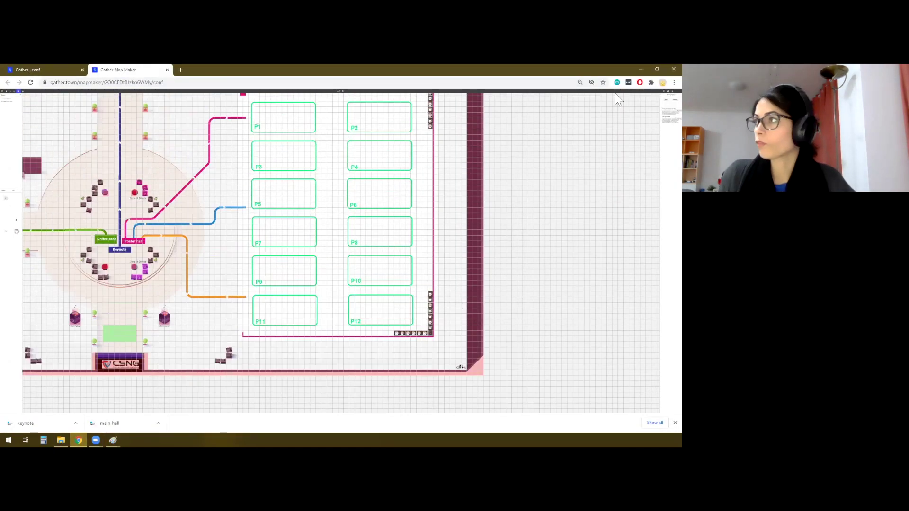
key("ctrl+0")
left_click(610, 97)
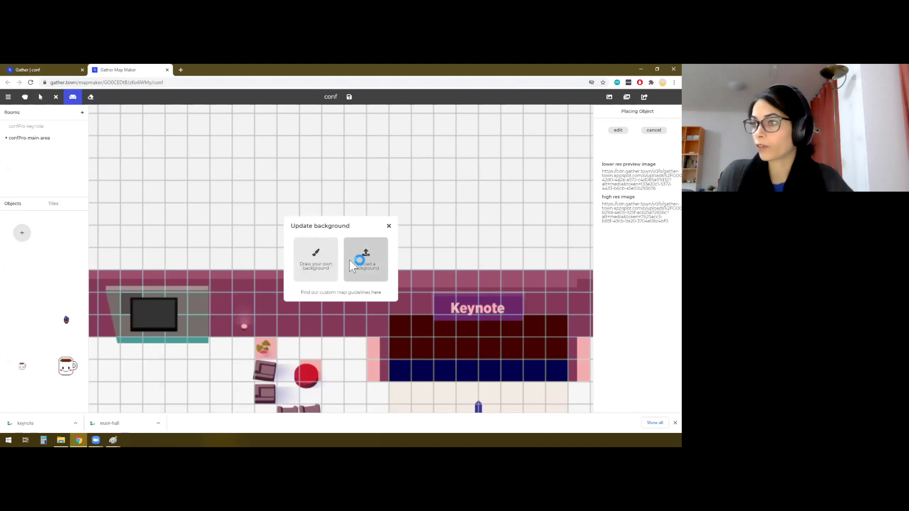
left_click(360, 256)
double_click(388, 172)
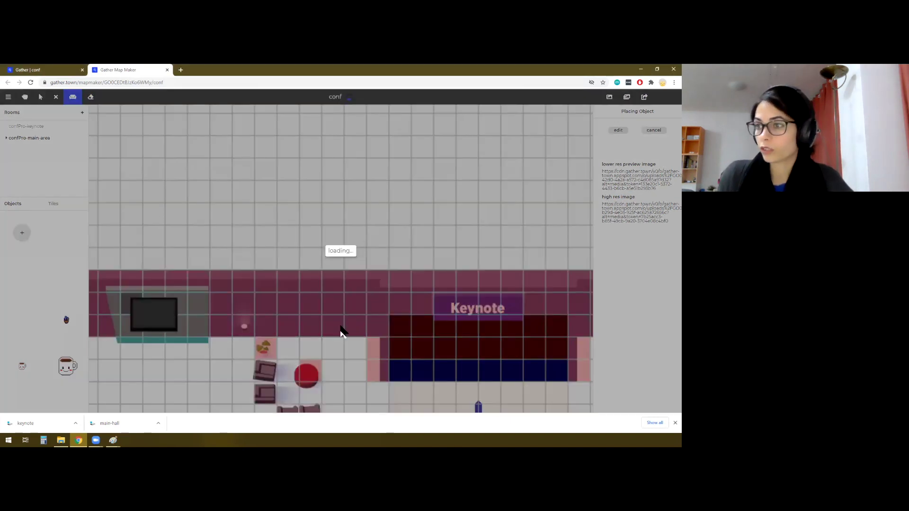
- Check the new stand captions near the entrance on the map and save the map
scroll(342, 330, "down", 6)
left_click(25, 97)
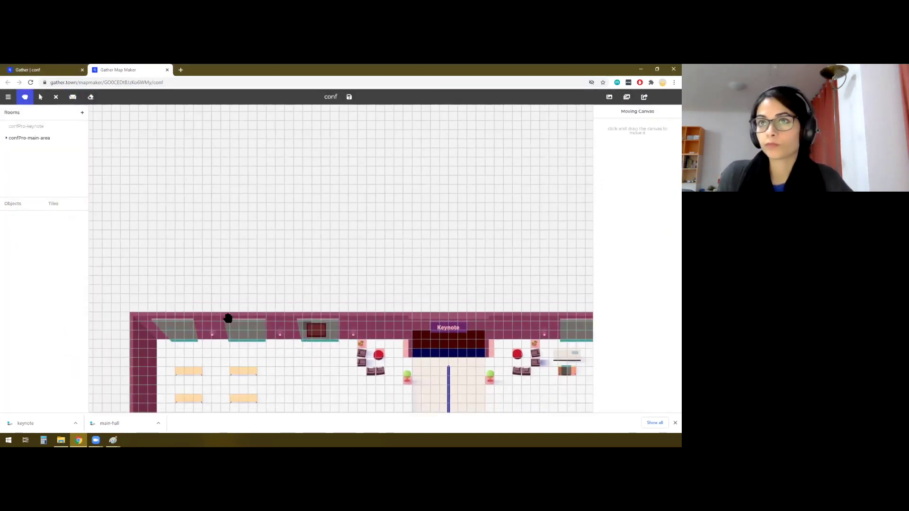
left_click_drag(286, 359, 284, 116)
left_click_drag(355, 402, 321, 213)
left_click_drag(347, 381, 285, 317)
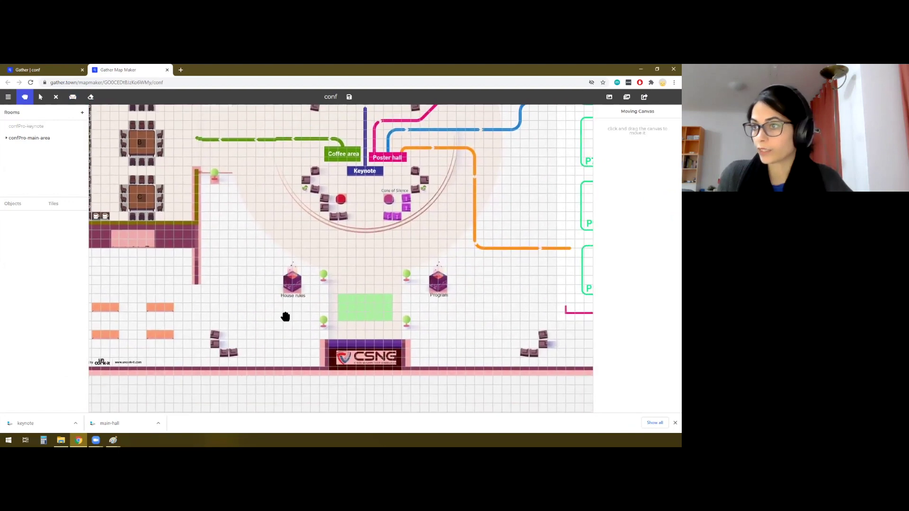
left_click(349, 97)
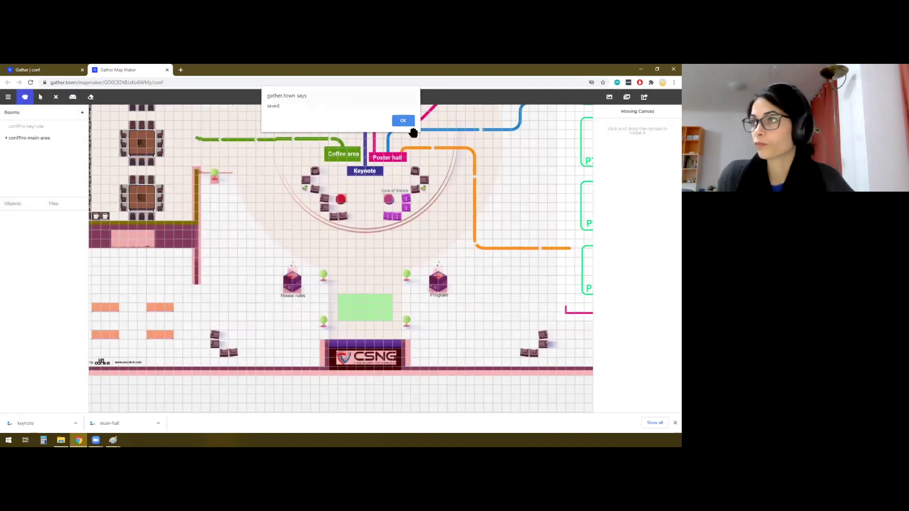
left_click(403, 121)
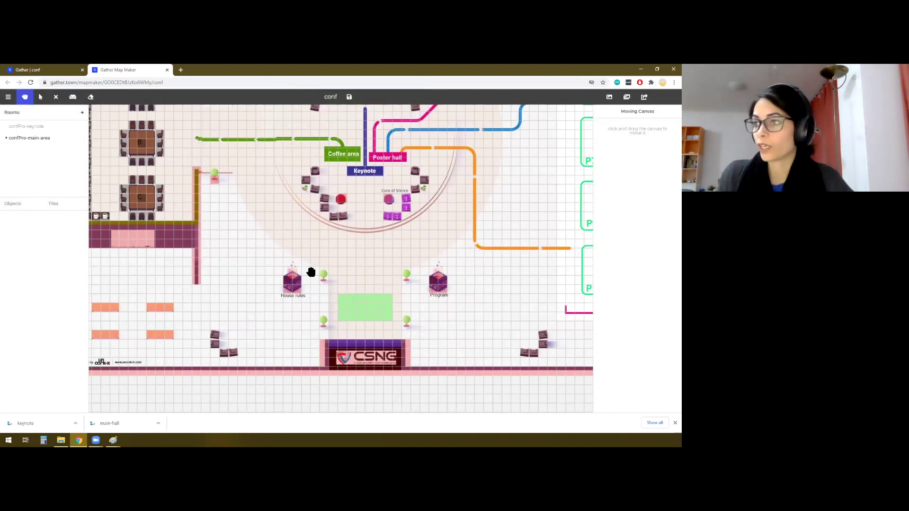
- Switch to the live Gather space, walk to the Program stand, read through its image and close it
left_click(53, 70)
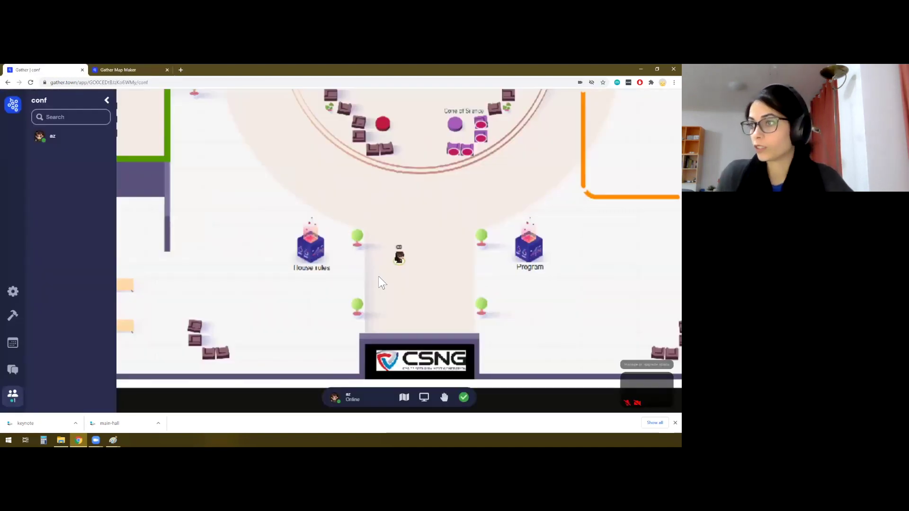
key("Right")
key("Right")
key("Right")
key("Up")
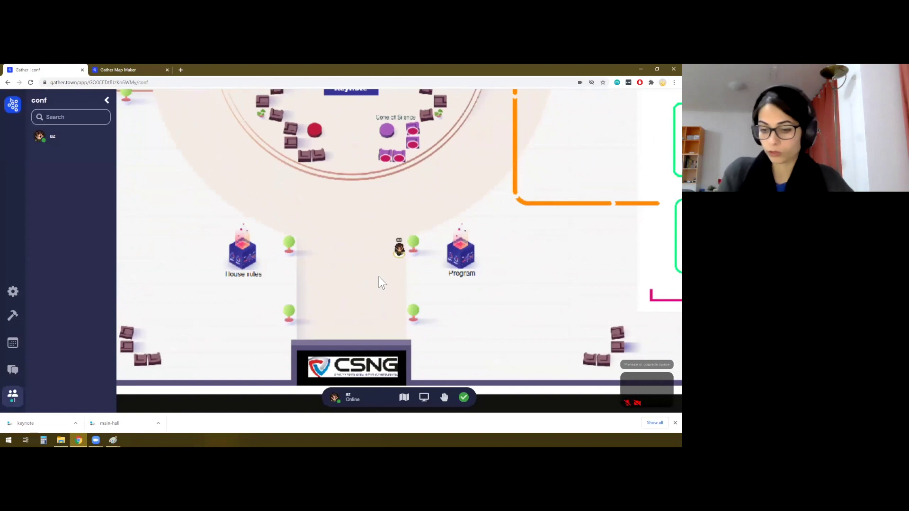
key("Right")
key("Right")
key("Down")
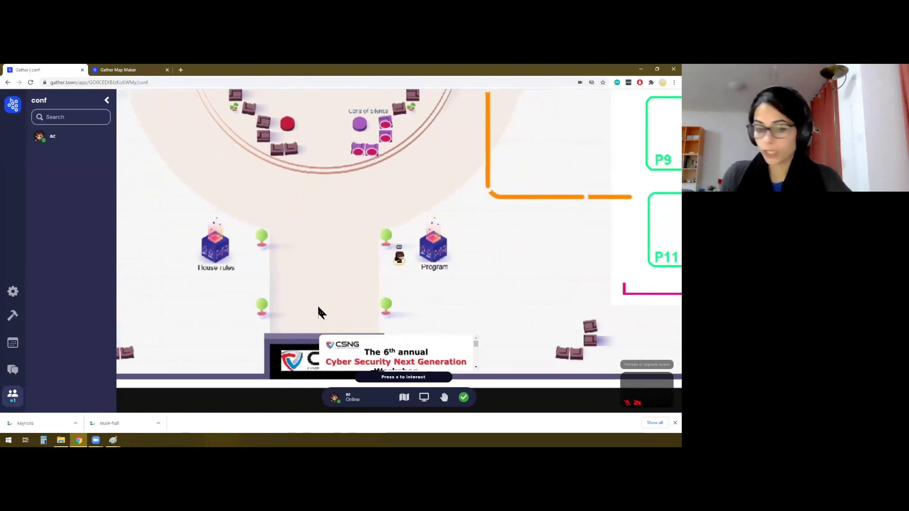
key("x")
scroll(378, 265, "down", 6)
scroll(388, 262, "up", 10)
left_click(668, 101)
- Walk across to the House rules stand, read through its image and close it
key("Left")
key("Left")
key("Left")
key("Left")
key("Left")
key("Left")
key("Left")
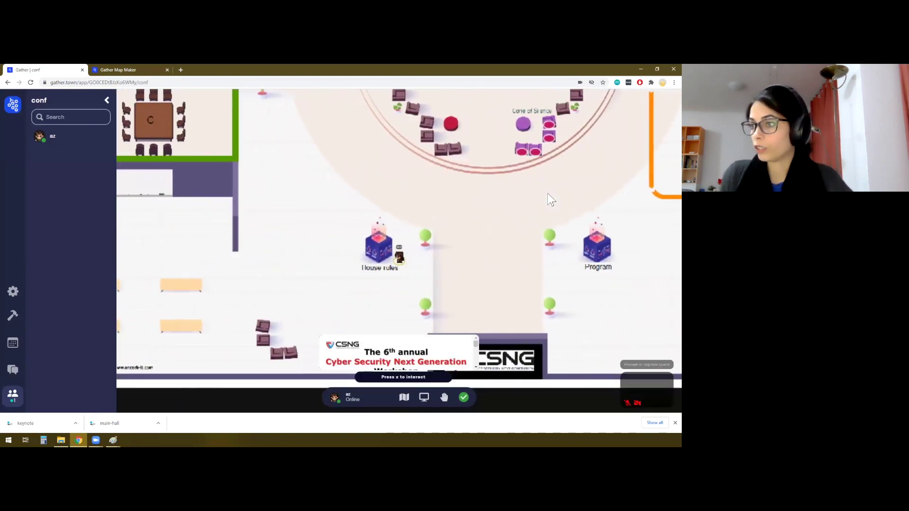
key("x")
scroll(522, 230, "down", 10)
key("Escape")
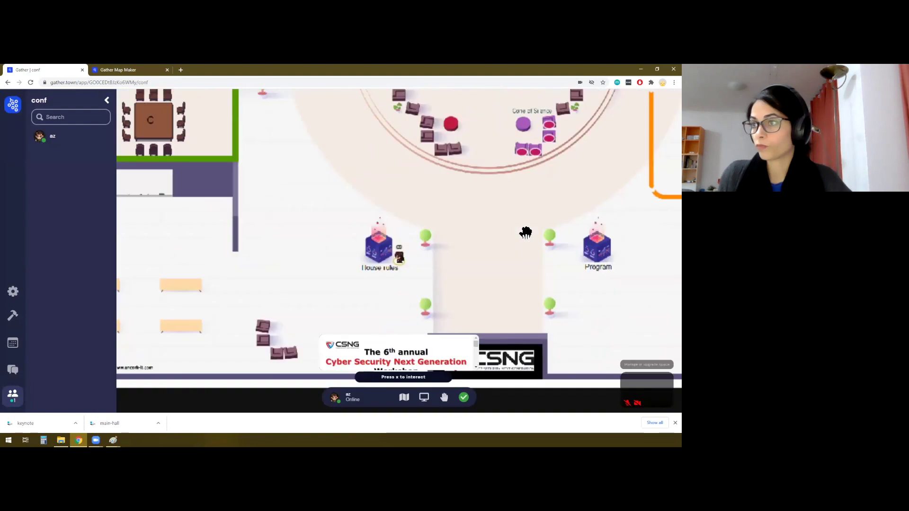
- Walk the avatar from the House rules stand up to the green path leading into the coffee area
key("Up")
key("Up")
key("Up")
key("Up")
key("Up")
key("Up")
key("Up")
key("Up")
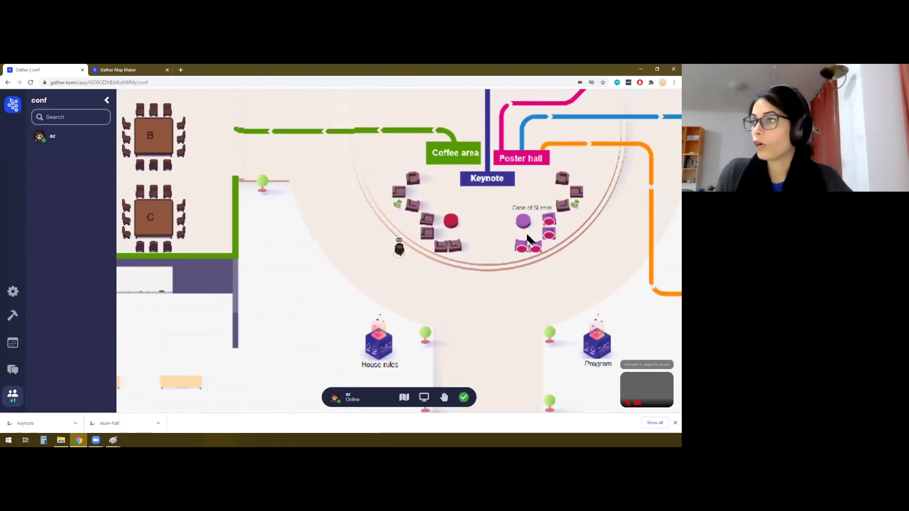
key("Left")
key("Up")
key("Up")
key("Up")
key("Up")
key("Up")
key("Up")
key("Left")
key("Left")
key("Left")
key("Left")
key("Left")
key("Left")
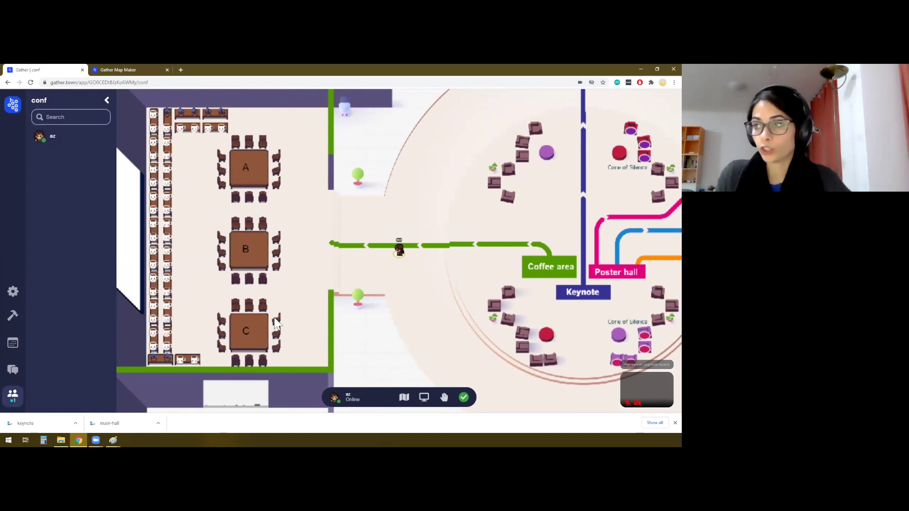
- Return to the Map Maker, search the object library for "poster" and choose the poster table (legacy) object
left_click(141, 70)
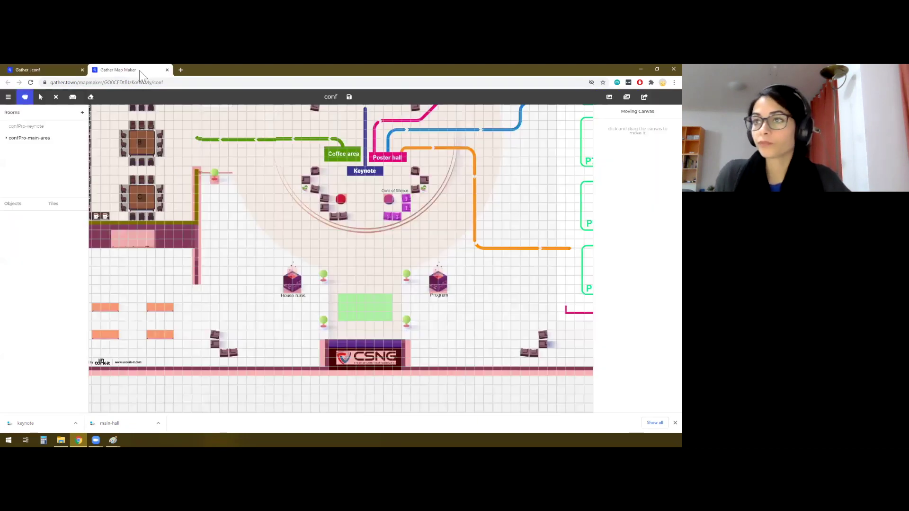
scroll(248, 235, "up", 5)
scroll(247, 235, "down", 4)
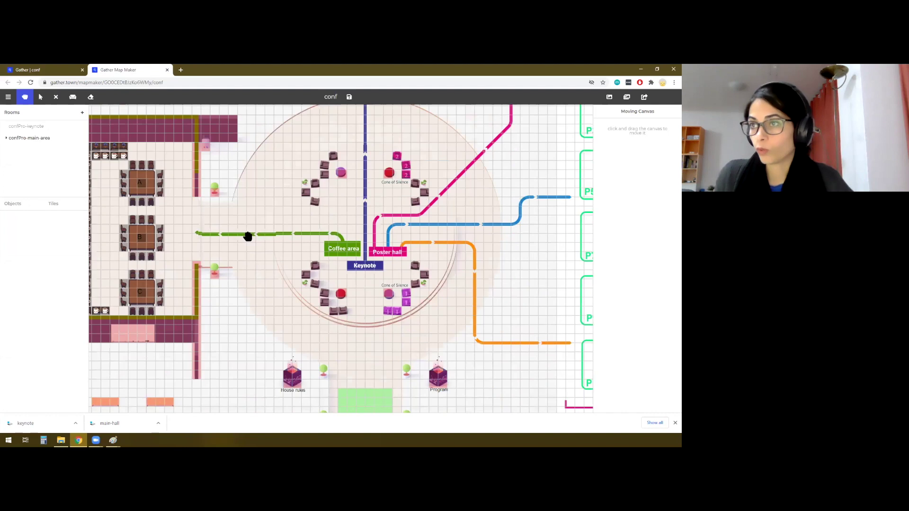
left_click(13, 204)
left_click(23, 233)
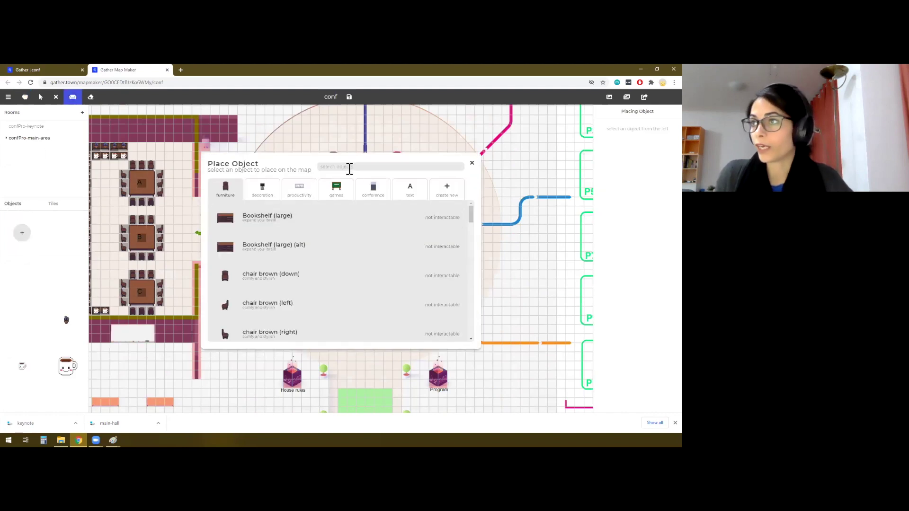
type("poster")
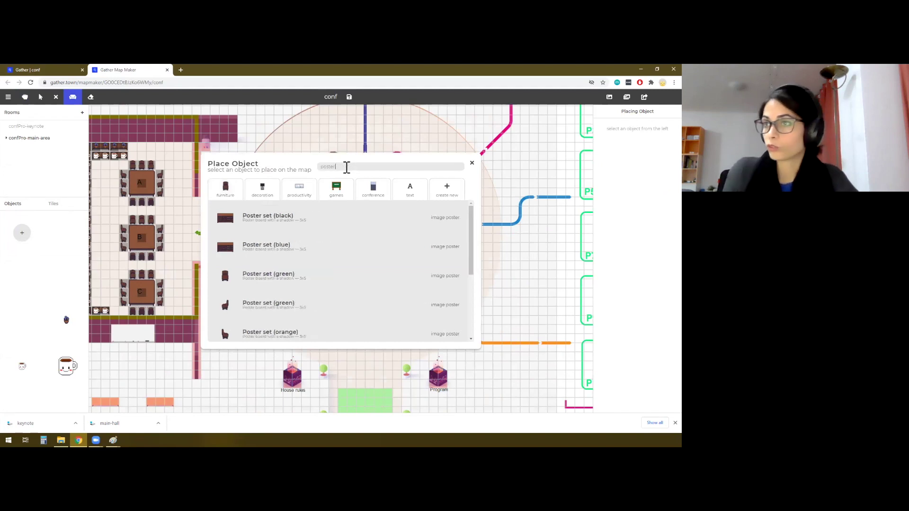
scroll(360, 251, "down", 3)
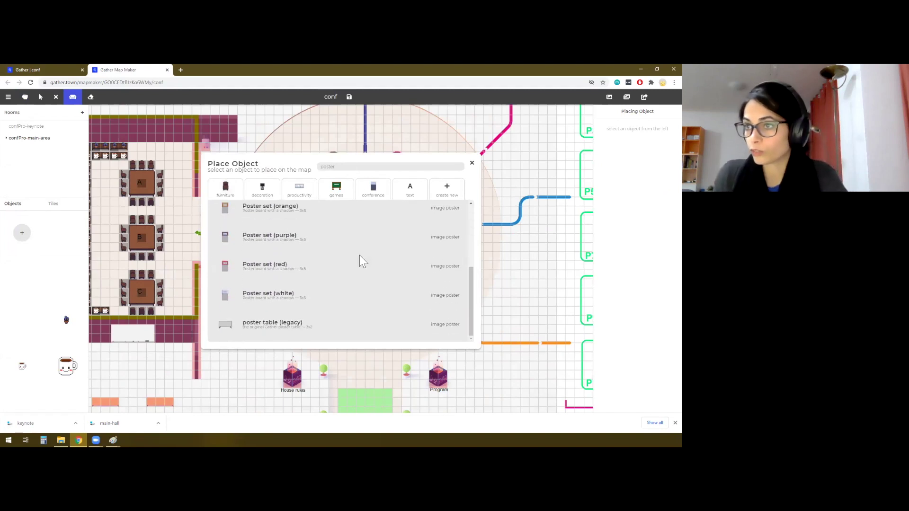
left_click(274, 333)
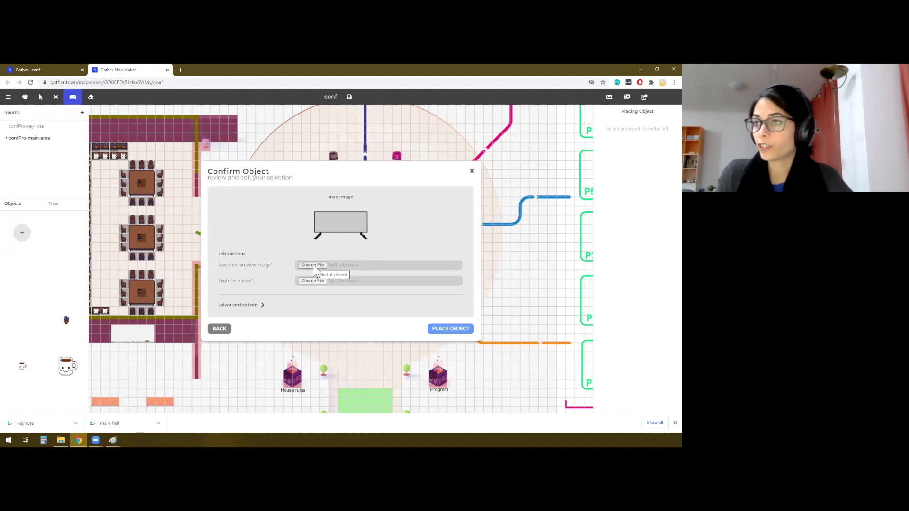
- Upload table-topics.png as the poster table's preview and high-res images, and place it outside the coffee area entrance
left_click(303, 280)
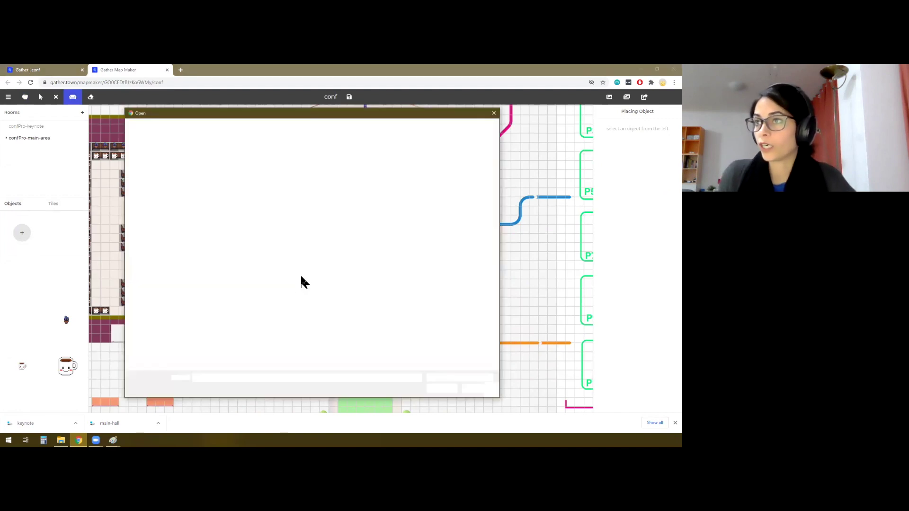
double_click(247, 217)
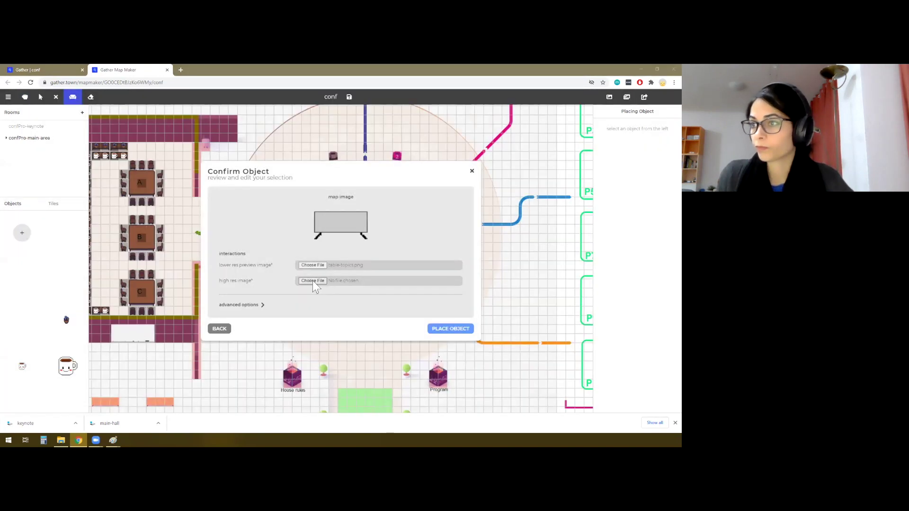
left_click(313, 281)
double_click(249, 220)
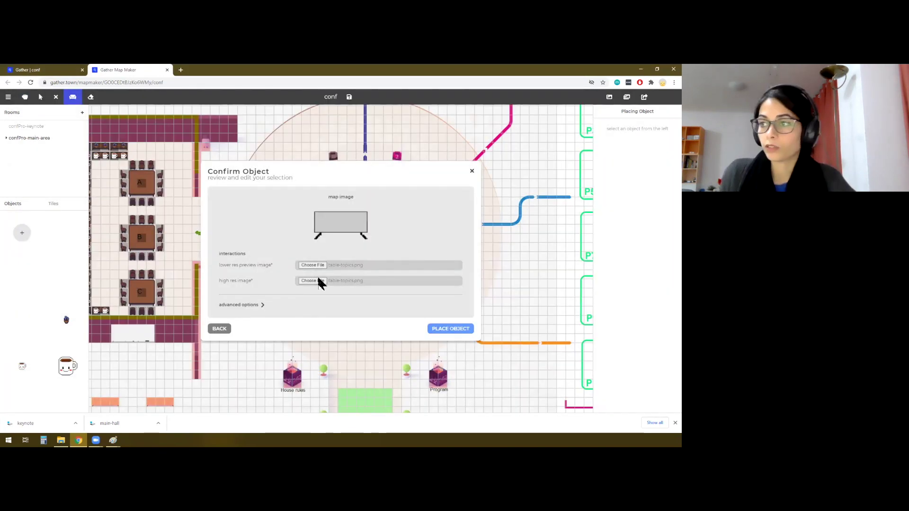
left_click(438, 329)
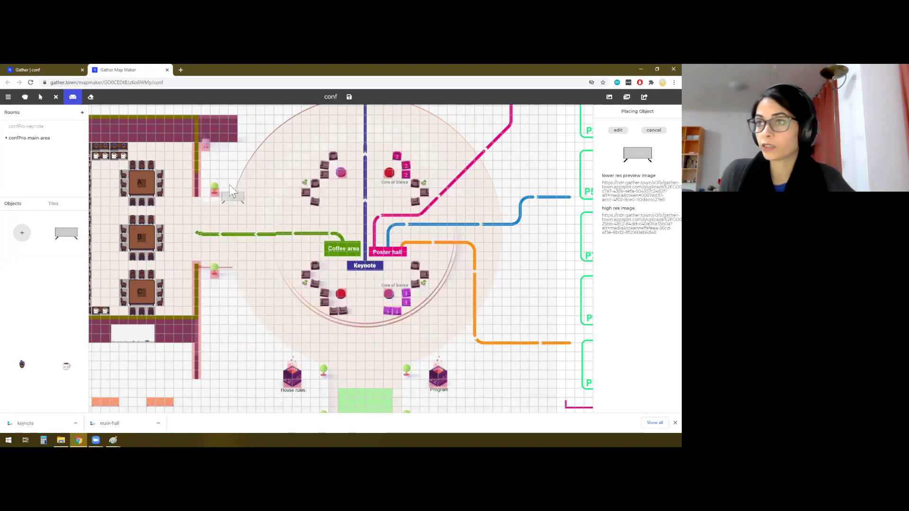
left_click(232, 186)
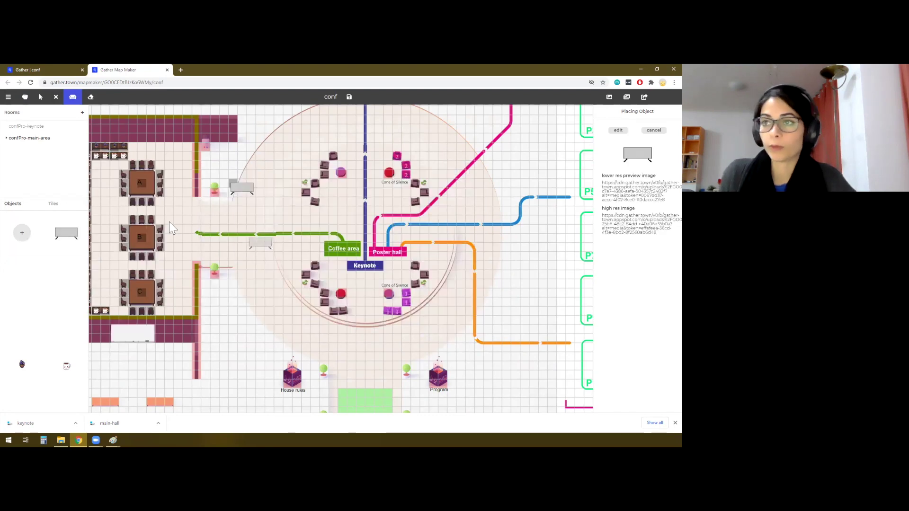
- Save the map and walk the avatar in the live space to the poster table outside the coffee area
left_click(348, 97)
left_click(403, 121)
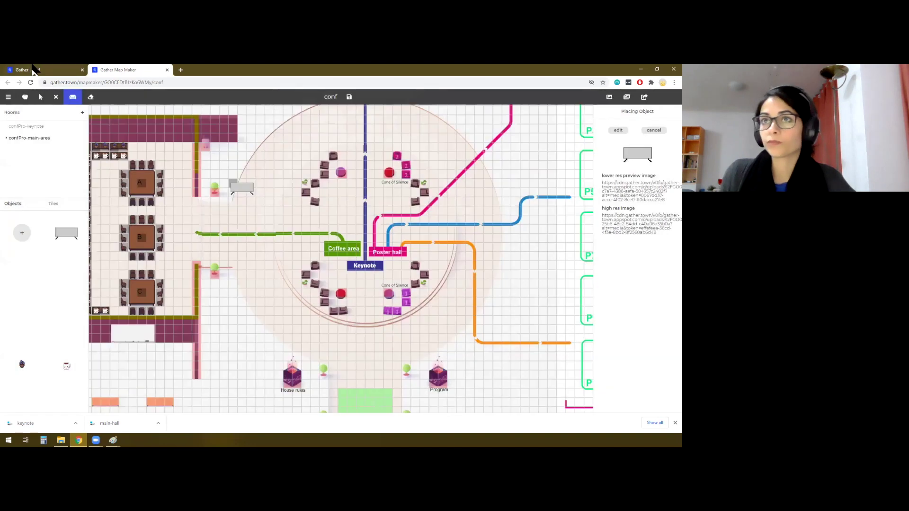
left_click(34, 70)
key("Left")
key("Left")
key("Up")
key("Up")
key("Up")
key("Right")
- Open the coffee discussion topics poster, read through it, close it and step away from the table
key("x")
scroll(391, 251, "down", 3)
scroll(399, 257, "up", 3)
key("x")
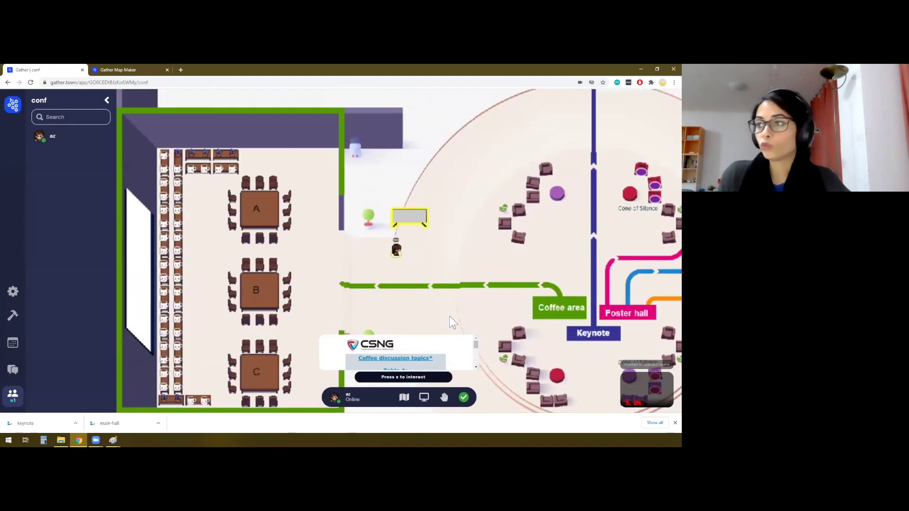
key("Right")
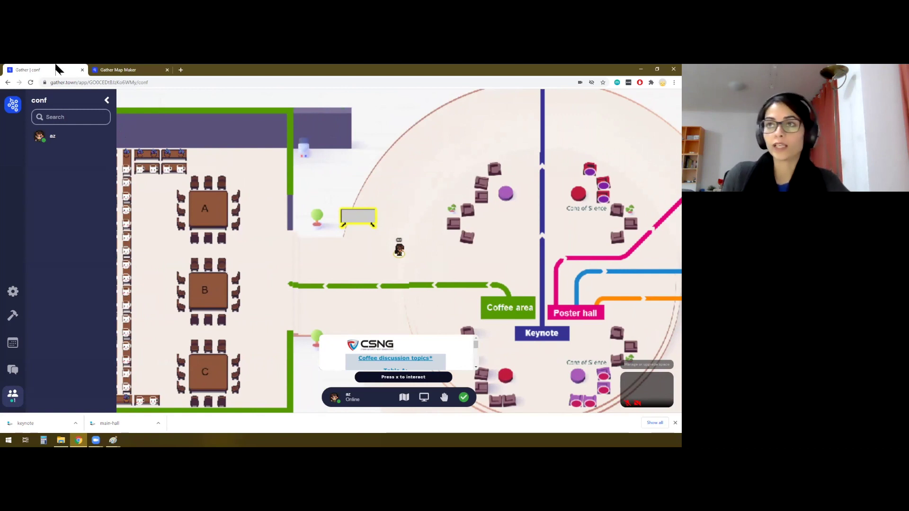
- Return to the Map Maker, select the coffee area's poster table and fill in its object active start and end times
left_click(112, 70)
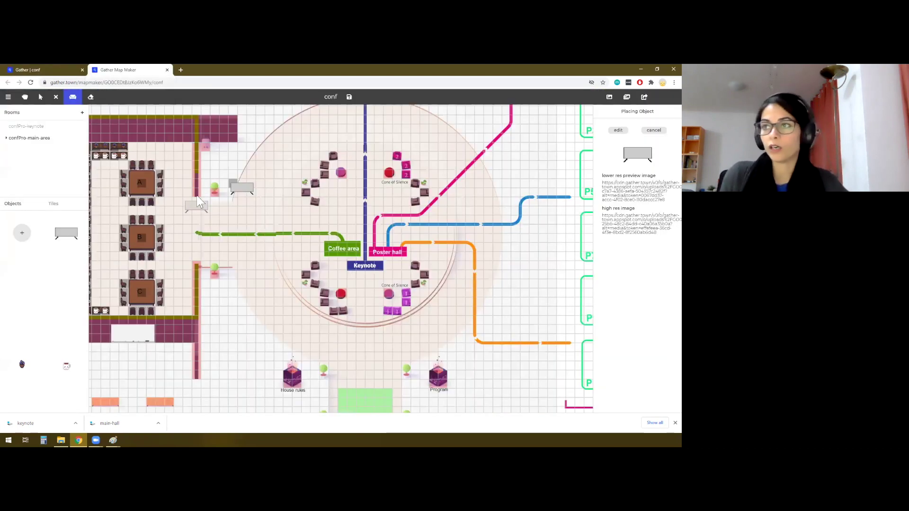
left_click(41, 96)
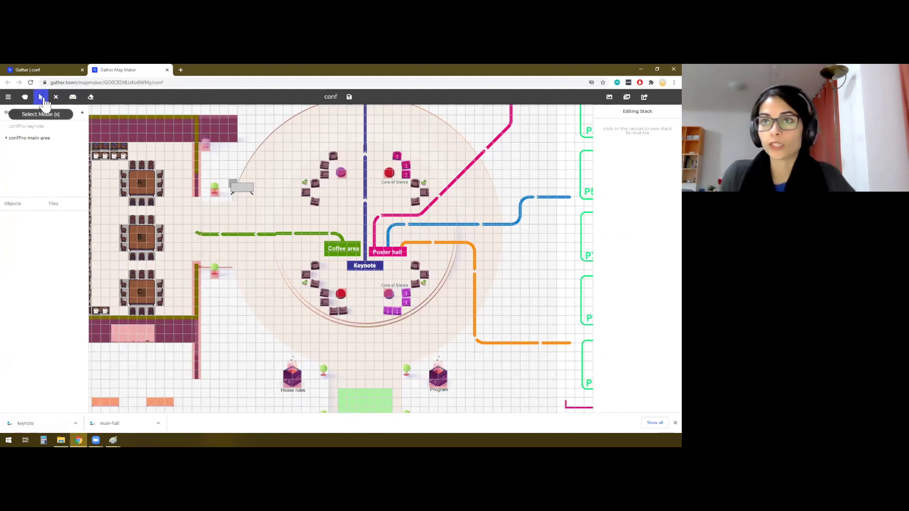
left_click(234, 182)
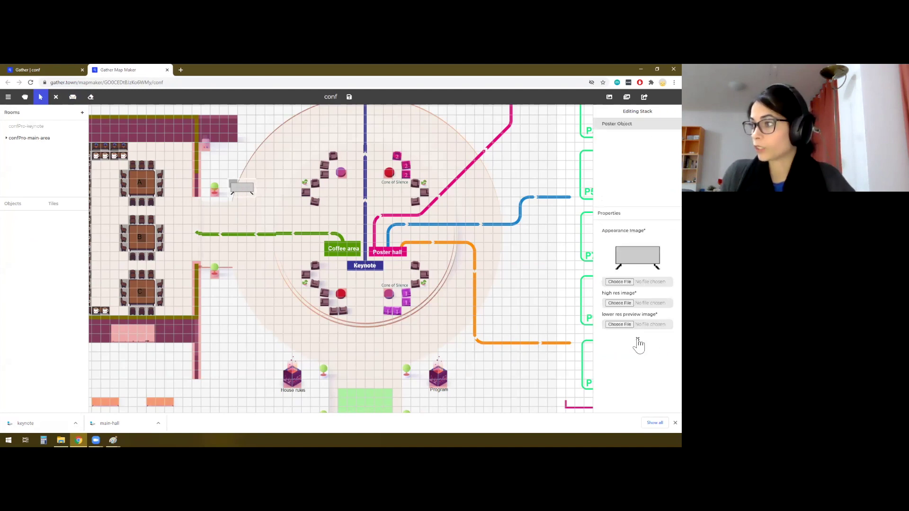
left_click(638, 341)
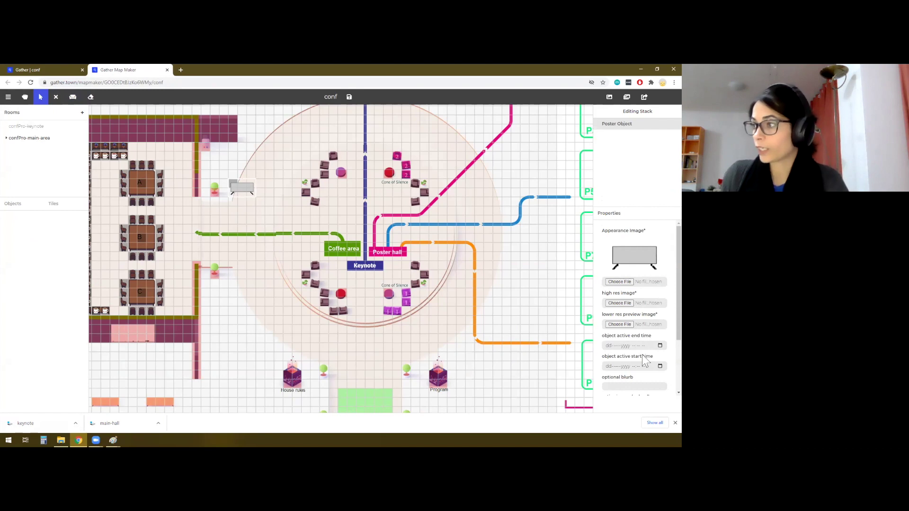
scroll(643, 361, "down", 2)
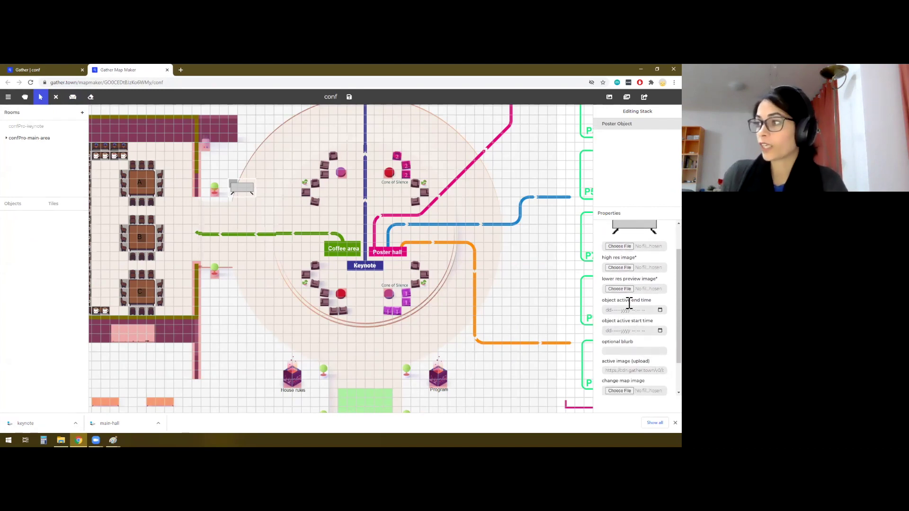
left_click(660, 331)
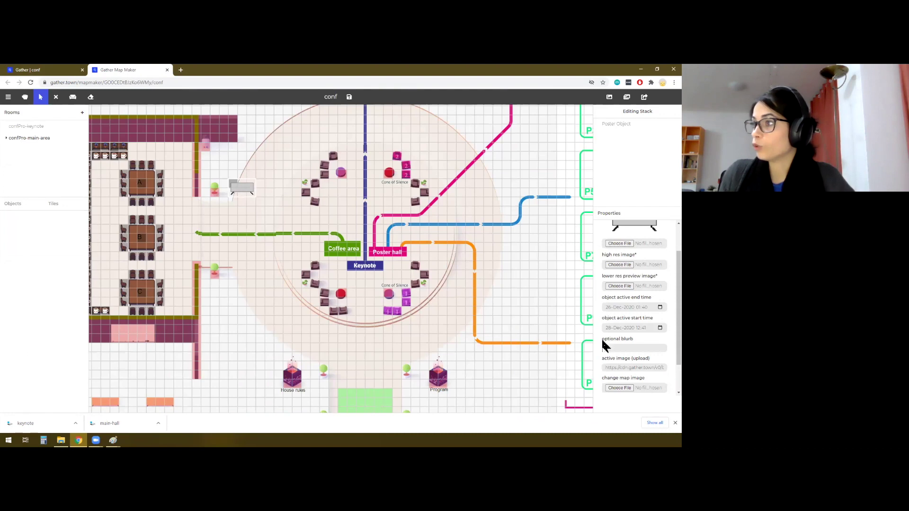
- Place a poster table in each of the poster hall booths P1 to P6
left_click(26, 97)
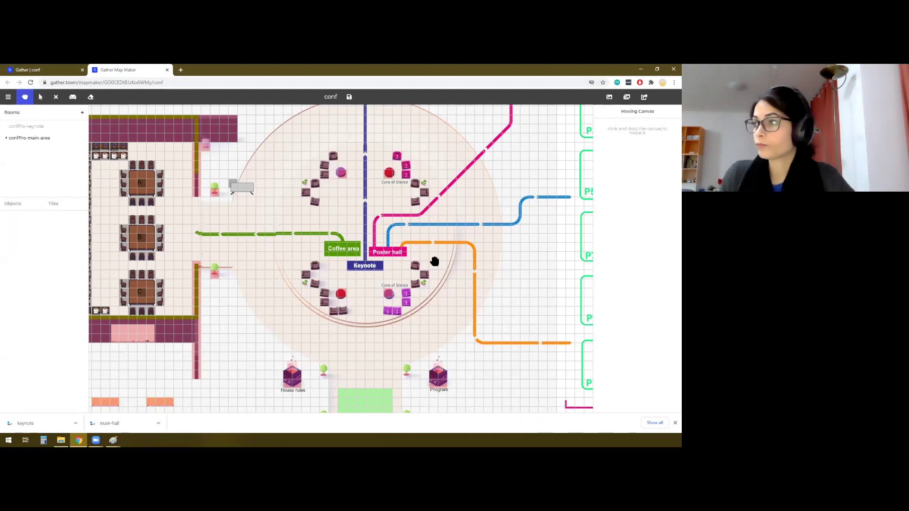
left_click_drag(564, 258, 185, 299)
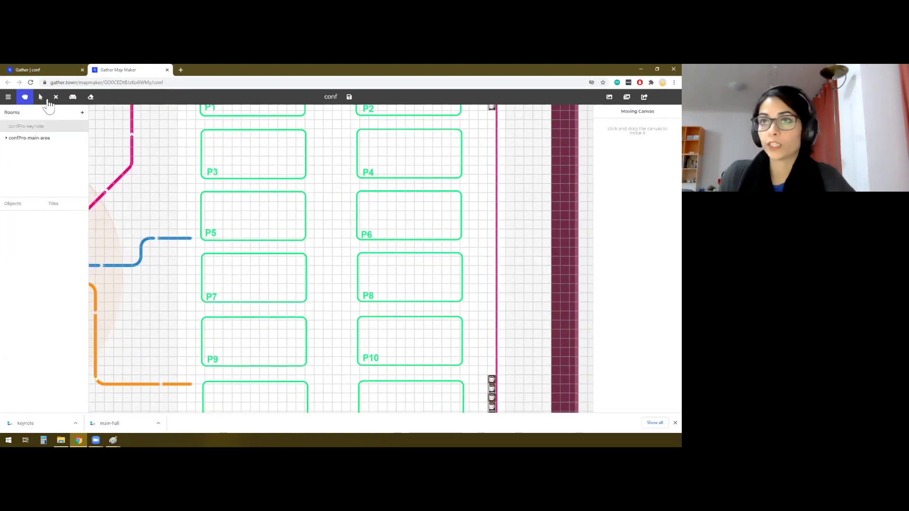
left_click(12, 204)
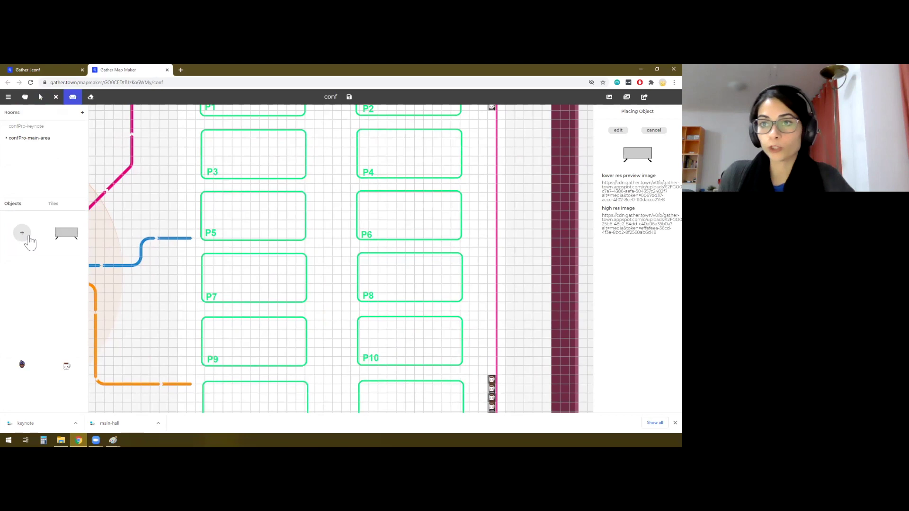
scroll(255, 223, "up", 1)
left_click(241, 161)
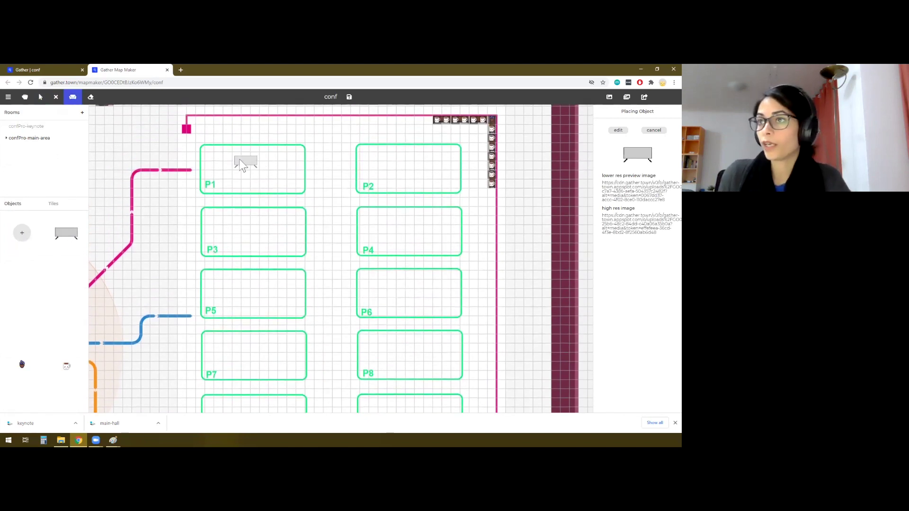
left_click(402, 158)
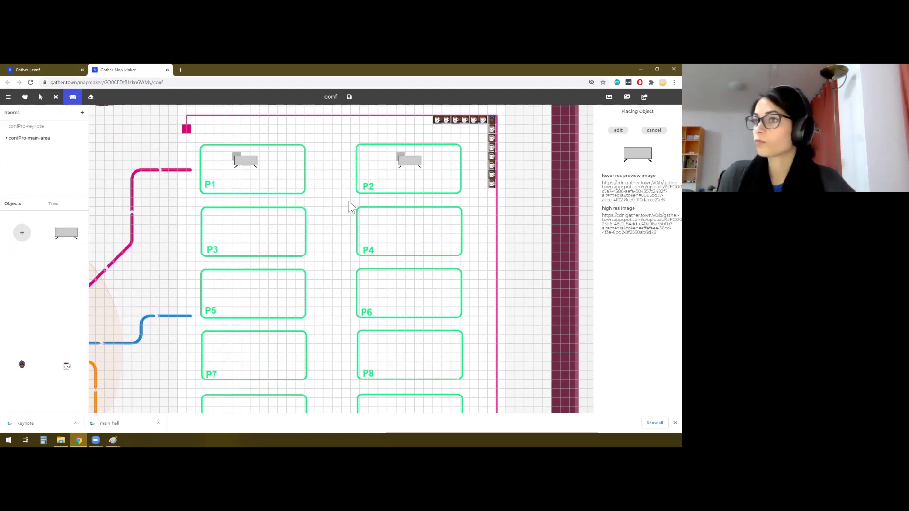
left_click(240, 219)
left_click(396, 220)
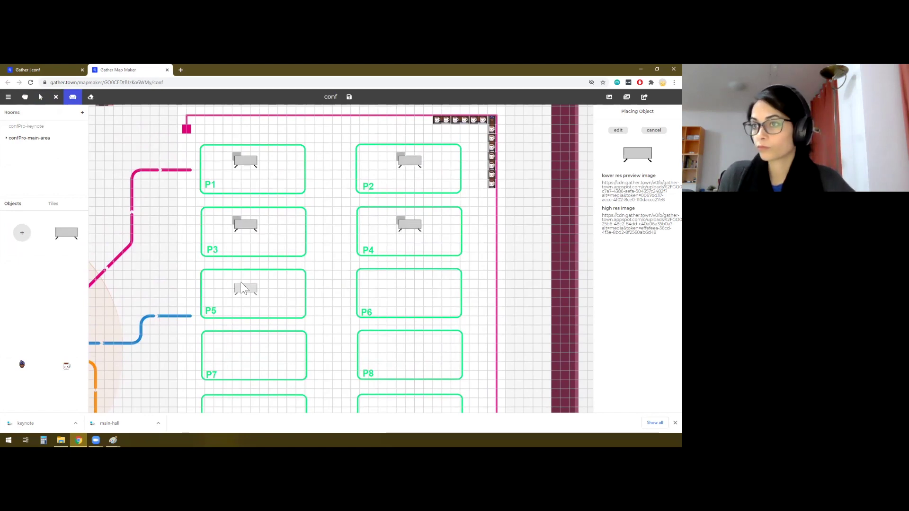
left_click(396, 284)
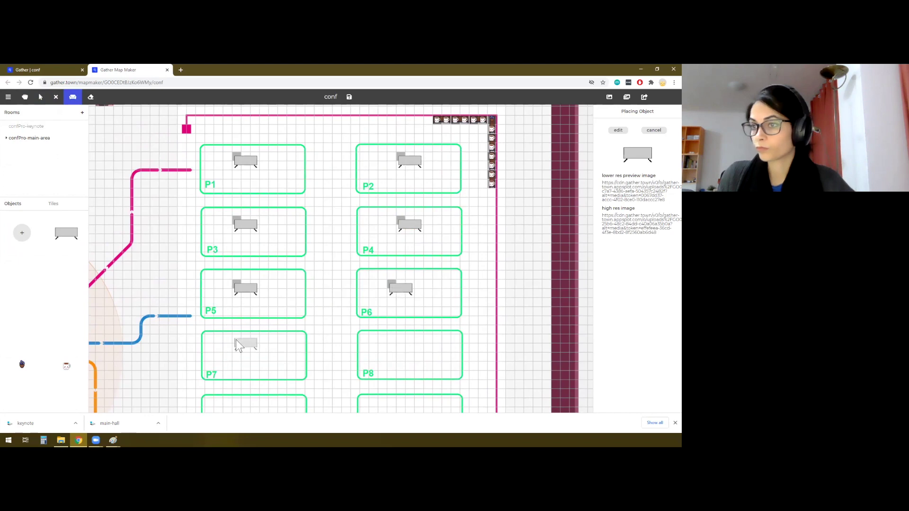
- Upload poster.PNG as both the high-res and lower-res preview images of the poster table in booth P1
left_click(41, 99)
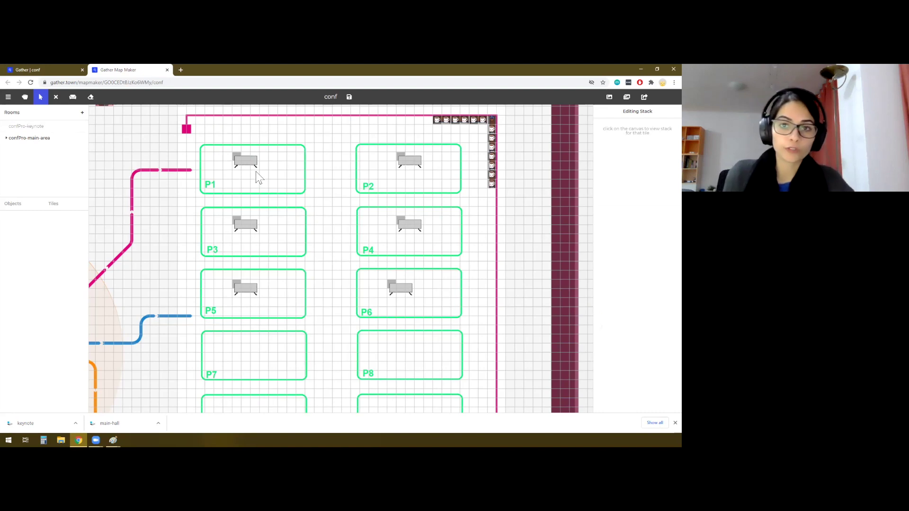
left_click(236, 154)
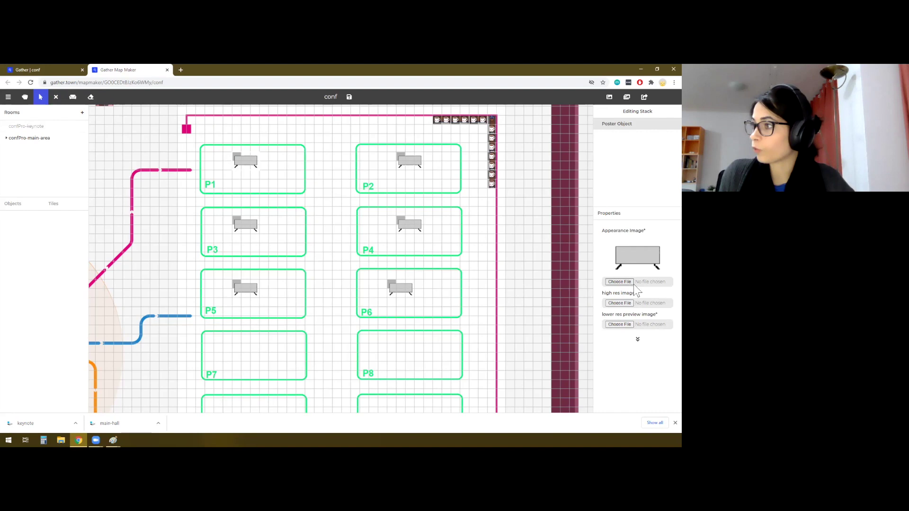
left_click(619, 303)
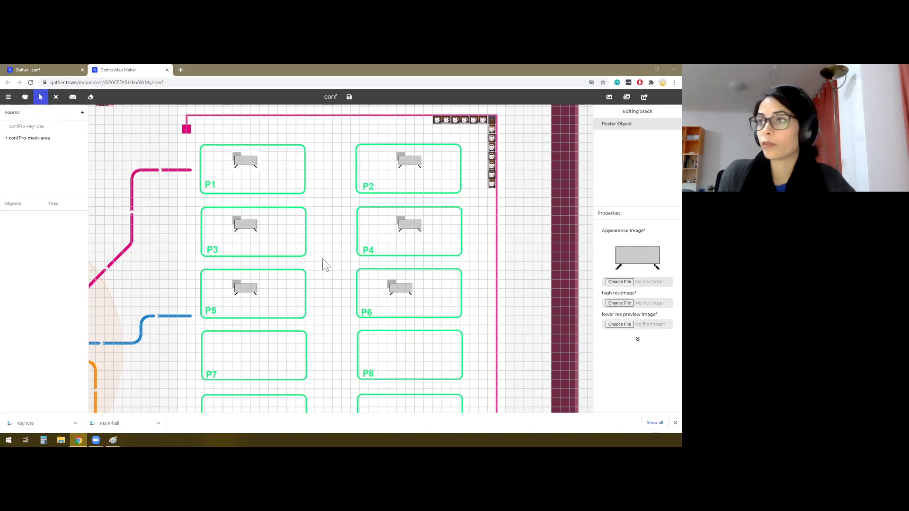
double_click(204, 174)
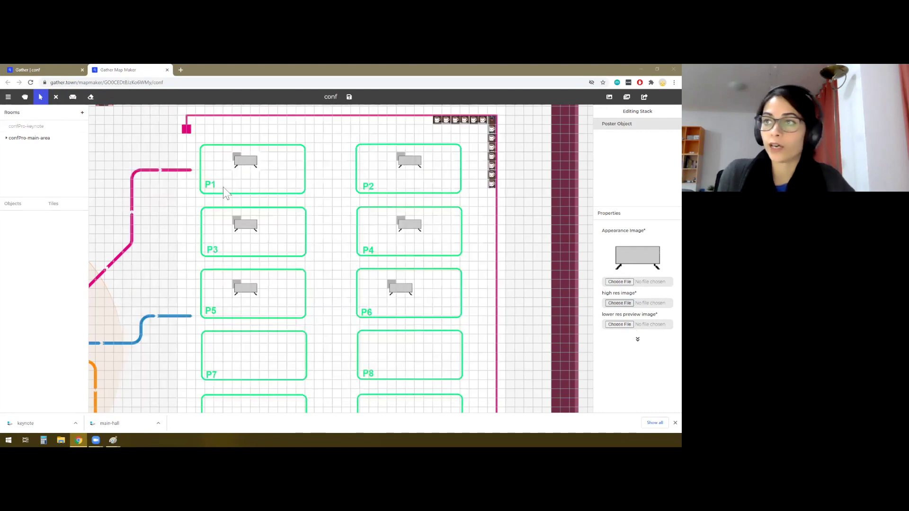
double_click(202, 167)
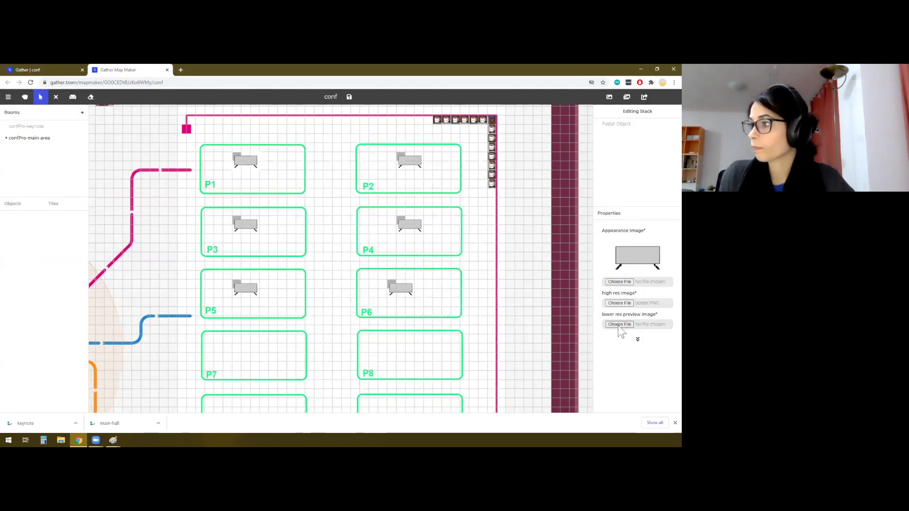
left_click(619, 324)
double_click(214, 174)
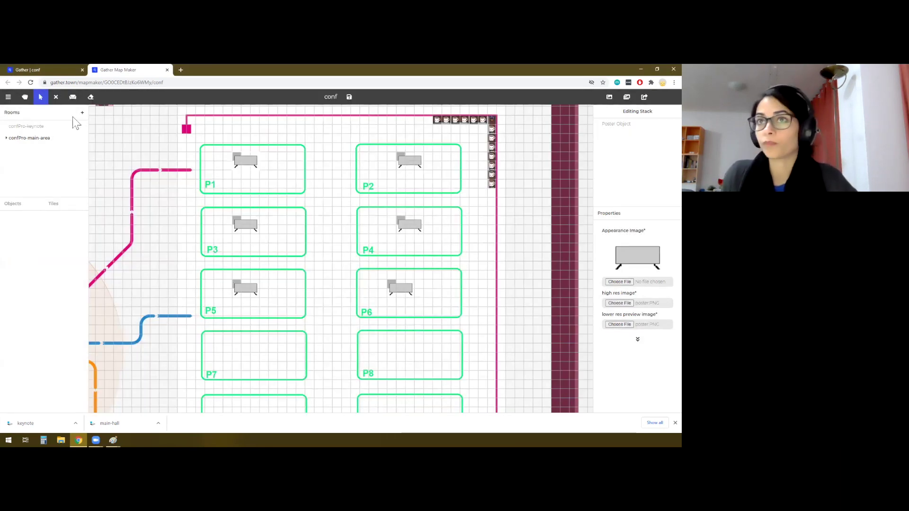
- Upload poster.PNG as both the high-res and lower-res preview images of the poster table in booth P2
left_click(402, 153)
left_click(631, 303)
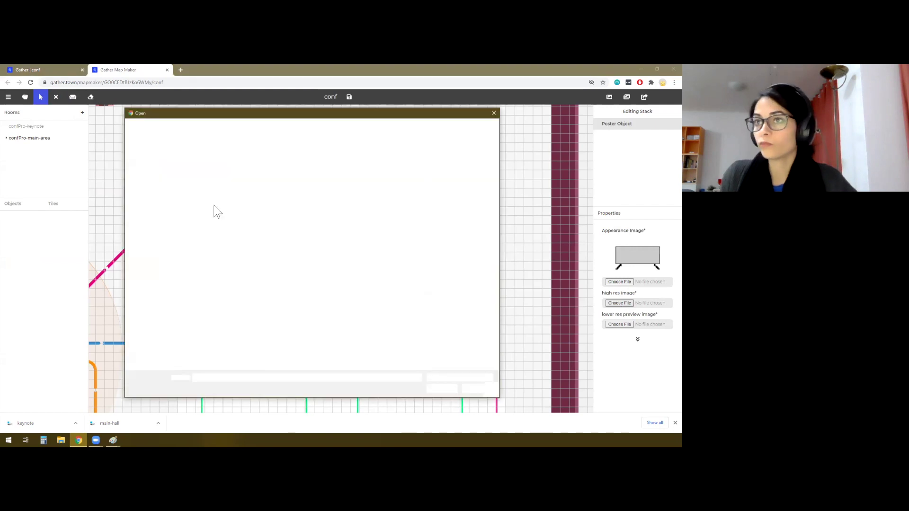
double_click(214, 173)
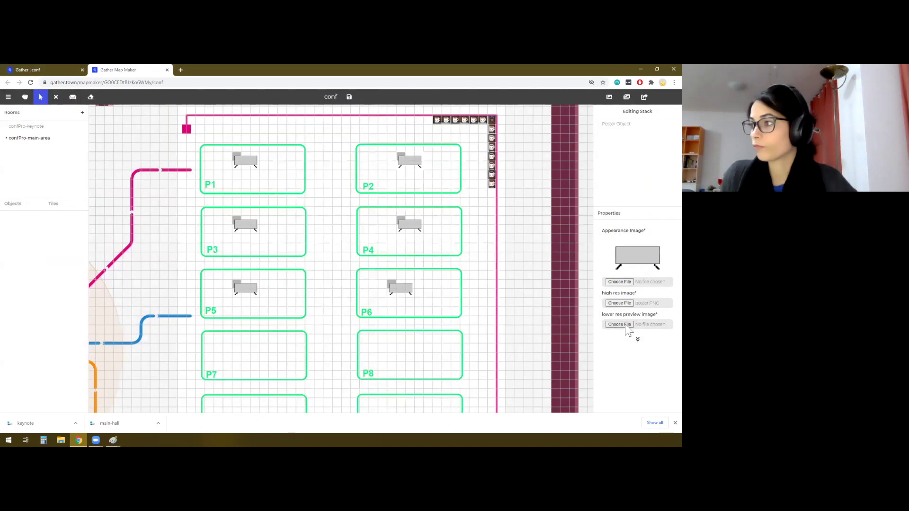
left_click(624, 324)
double_click(217, 174)
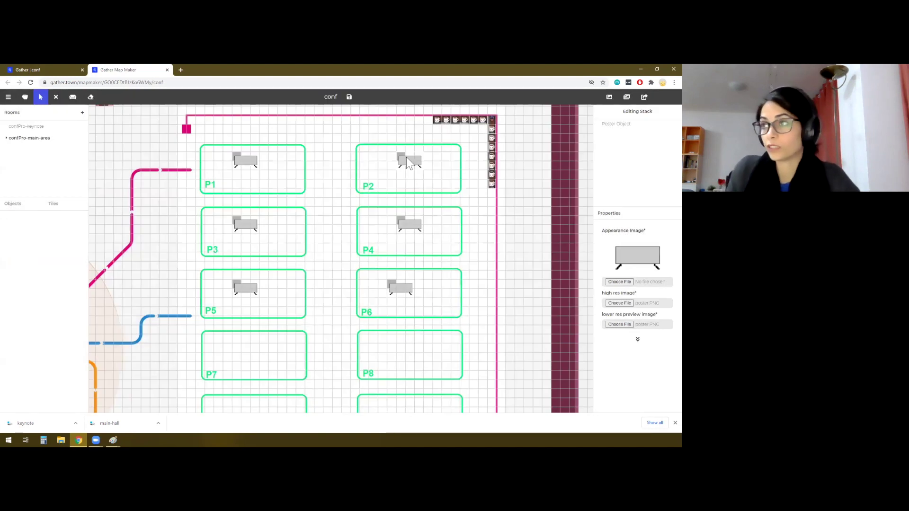
- Save the map and walk the avatar in the live space to the poster table in booth P1
left_click(348, 96)
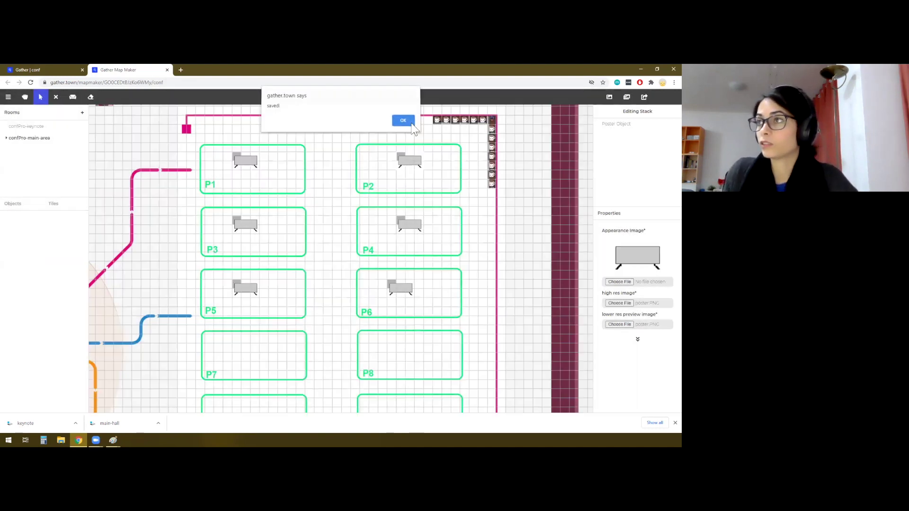
left_click(410, 123)
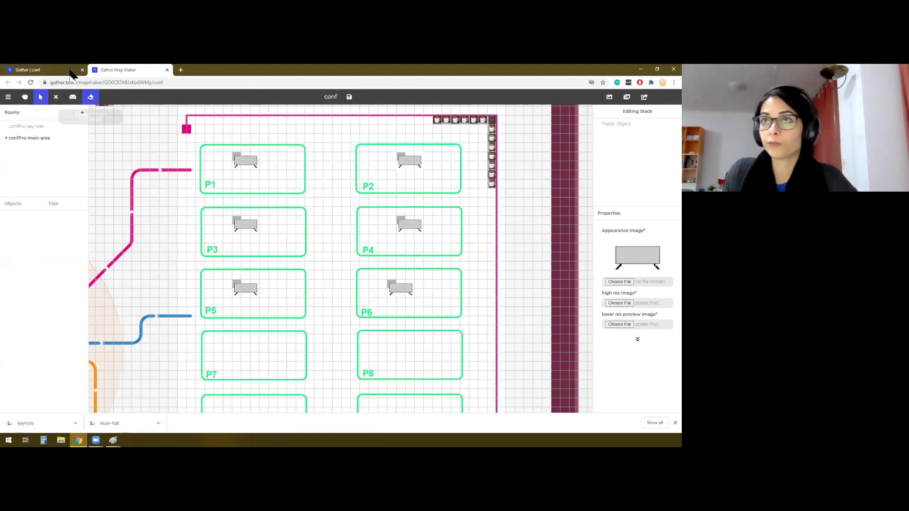
key("ctrl+1")
key("Right")
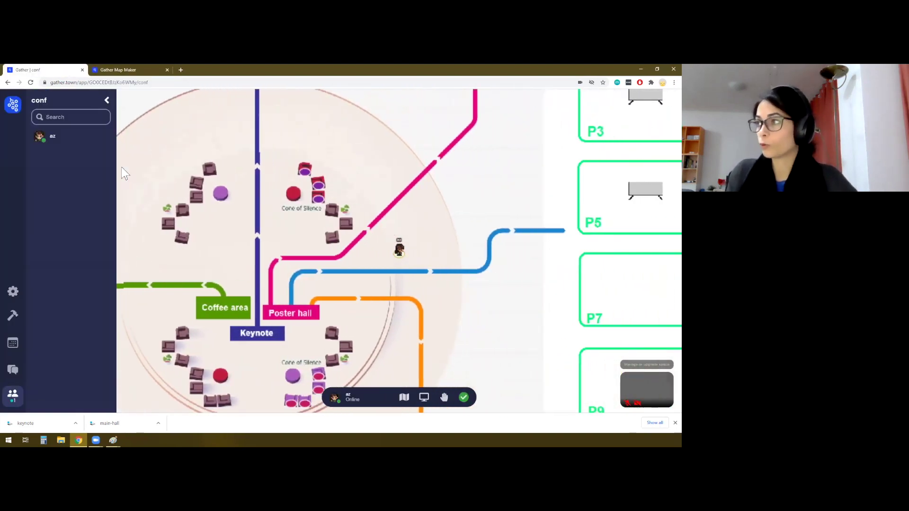
key("Up")
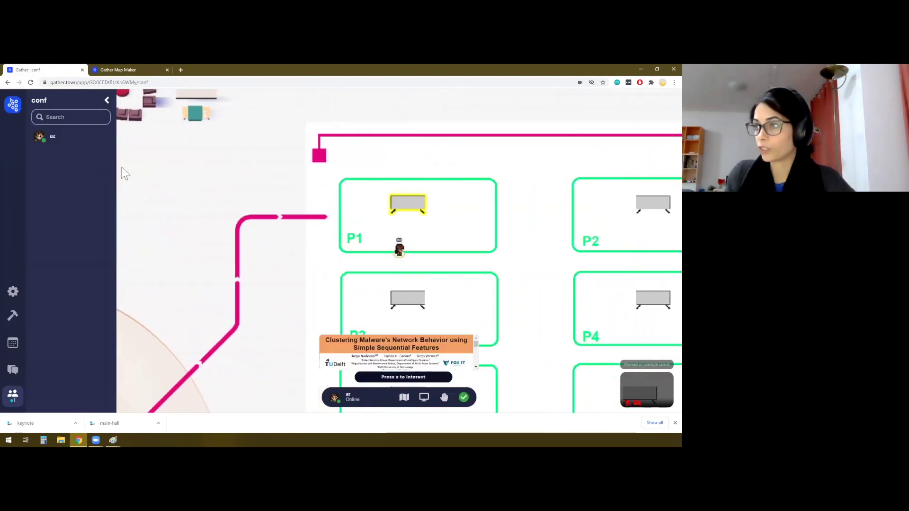
- Open the poster in booth P1, read through it from top to bottom and close it
key("x")
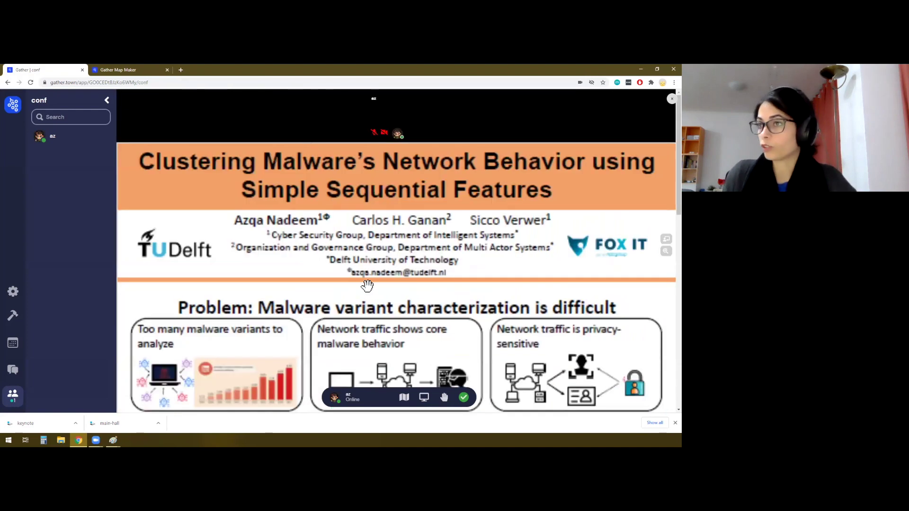
scroll(373, 281, "down", 5)
scroll(374, 283, "down", 5)
scroll(395, 289, "up", 11)
left_click(672, 98)
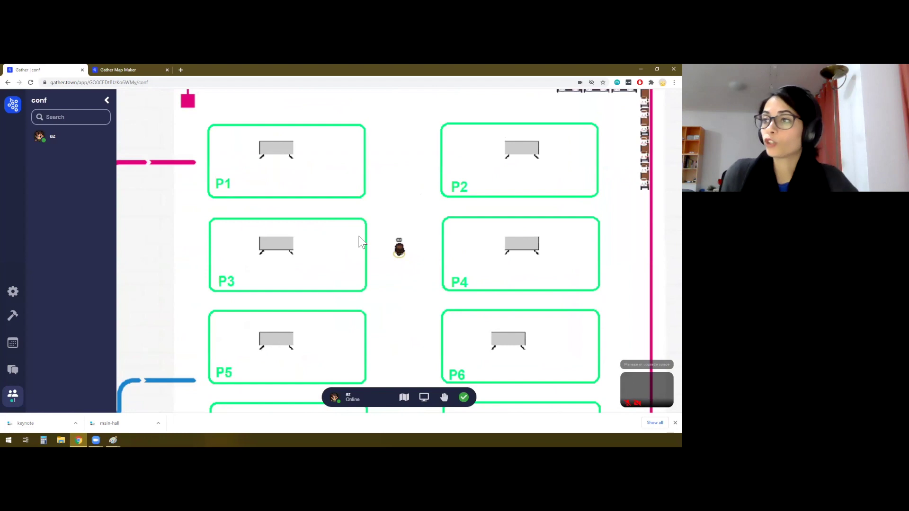
- Cover booth P1 in the Map Maker with private space tiles using tile id 1
left_click(124, 71)
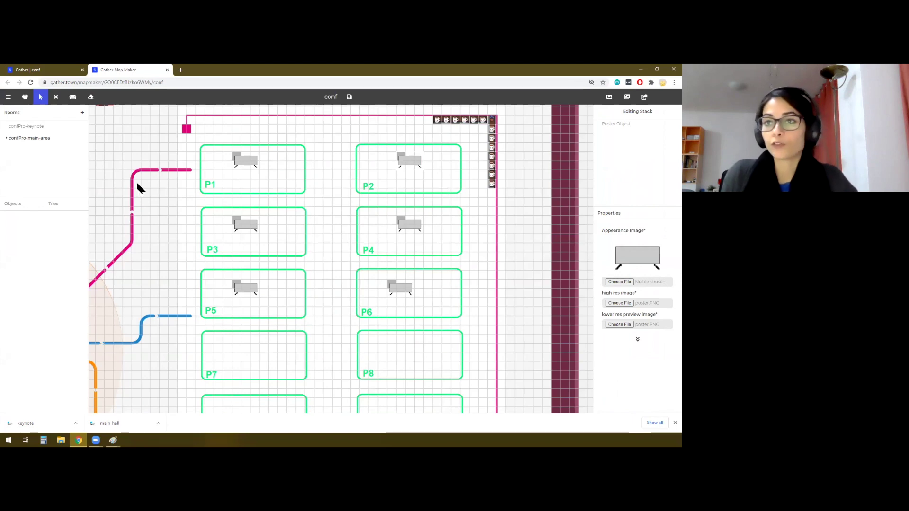
left_click(52, 207)
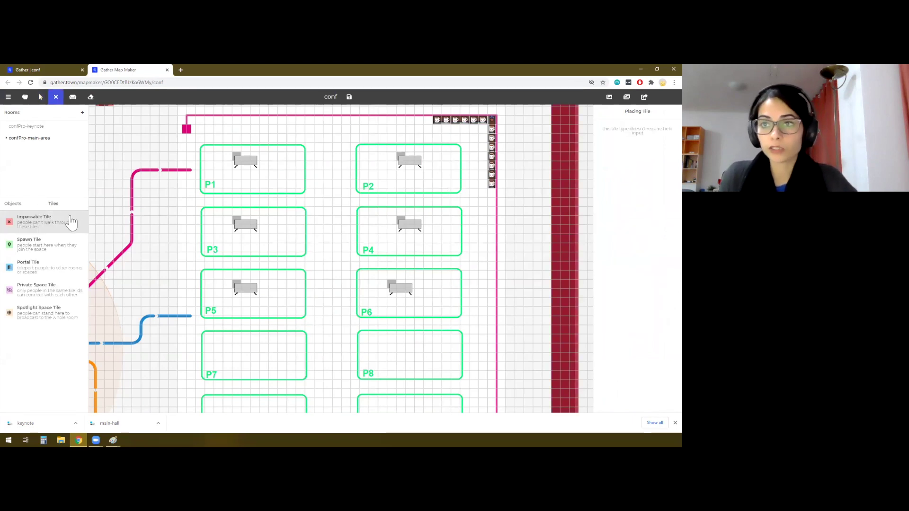
left_click(47, 297)
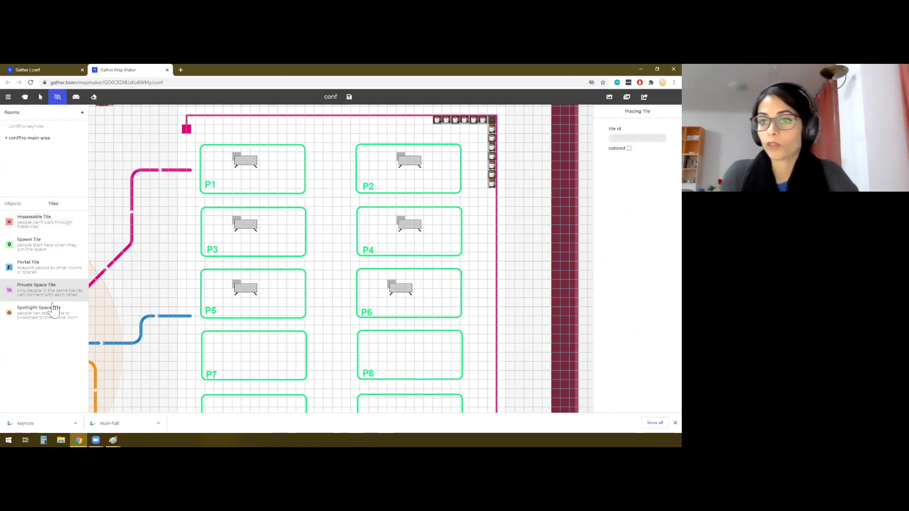
left_click(227, 164)
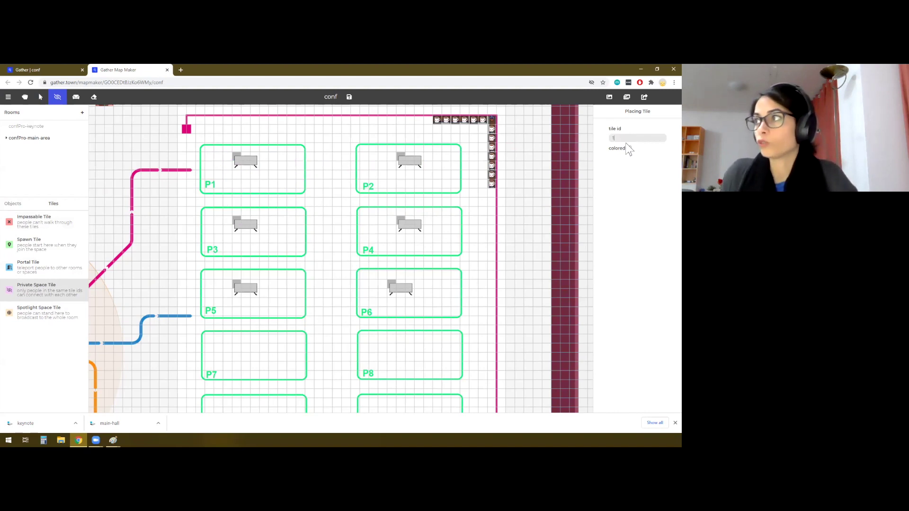
mouse_move(201, 147)
left_mouse_down()
mouse_move(299, 148)
mouse_move(299, 157)
mouse_move(216, 157)
mouse_move(200, 175)
mouse_move(217, 149)
left_mouse_up()
- Cover booths P2 and P3 with private space tiles using tile ids 2 and 3 respectively
key("BackSpace")
type("2")
mouse_move(353, 147)
left_mouse_down()
mouse_move(420, 148)
mouse_move(405, 175)
mouse_move(446, 156)
left_mouse_up()
left_click_drag(616, 138, 598, 138)
type("3")
mouse_move(200, 211)
left_mouse_down()
mouse_move(286, 223)
mouse_move(301, 250)
mouse_move(282, 247)
left_mouse_up()
- Cover booths P4, P5 and P6 with private space tiles using tile ids 4, 5 and 6 respectively
left_click_drag(616, 138, 599, 138)
type("4")
mouse_move(355, 212)
left_mouse_down()
mouse_move(411, 209)
mouse_move(398, 215)
mouse_move(408, 253)
mouse_move(356, 257)
left_mouse_up()
type("5")
mouse_move(200, 275)
left_mouse_down()
mouse_move(198, 289)
mouse_move(270, 279)
mouse_move(284, 314)
mouse_move(303, 320)
left_mouse_up()
left_click(614, 138)
key("BackSpace")
type("6")
mouse_move(353, 274)
left_mouse_down()
mouse_move(433, 319)
mouse_move(437, 302)
left_mouse_up()
- Save the map with the booth privacy areas and return to the live space
left_click(349, 96)
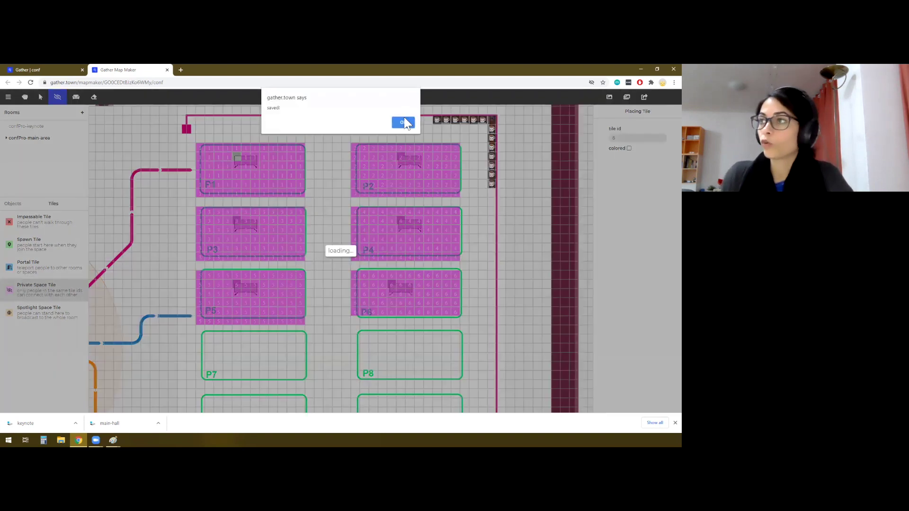
left_click(402, 123)
left_click(51, 71)
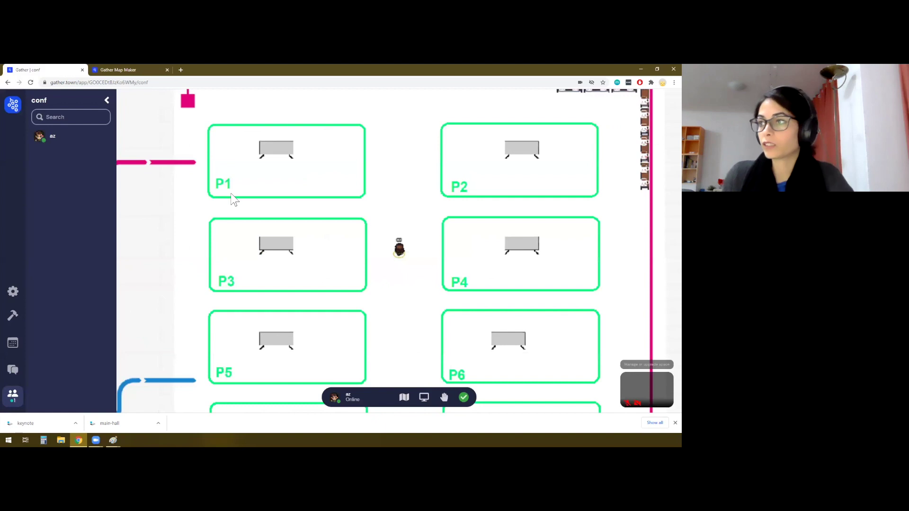
- Walk the avatar into booth P1 and back out to the aisle to check the booth's private area
key("Up")
key("Up")
key("Up")
key("Up")
key("Left")
key("Left")
key("Left")
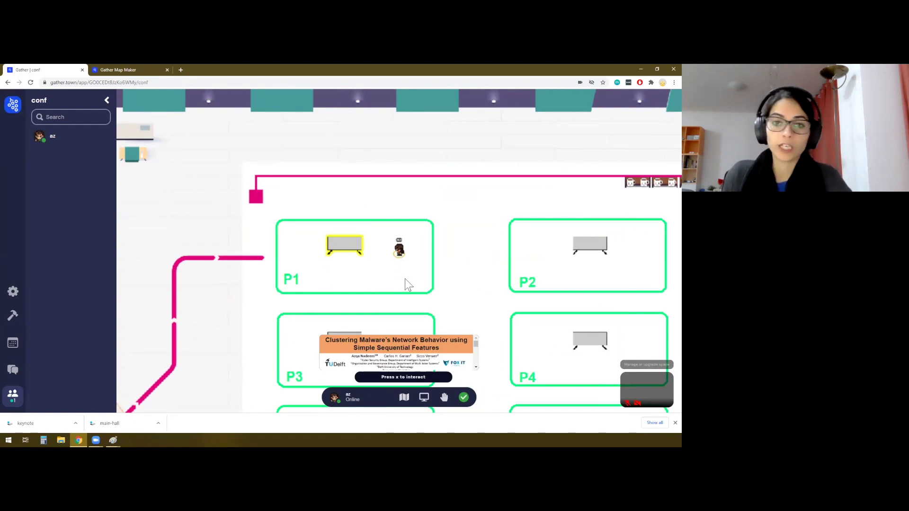
key("Right")
key("Right")
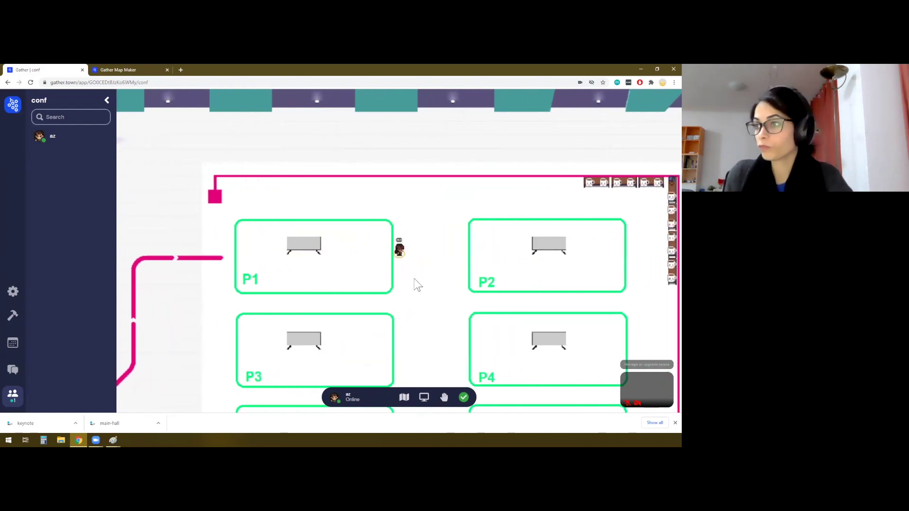
key("Down")
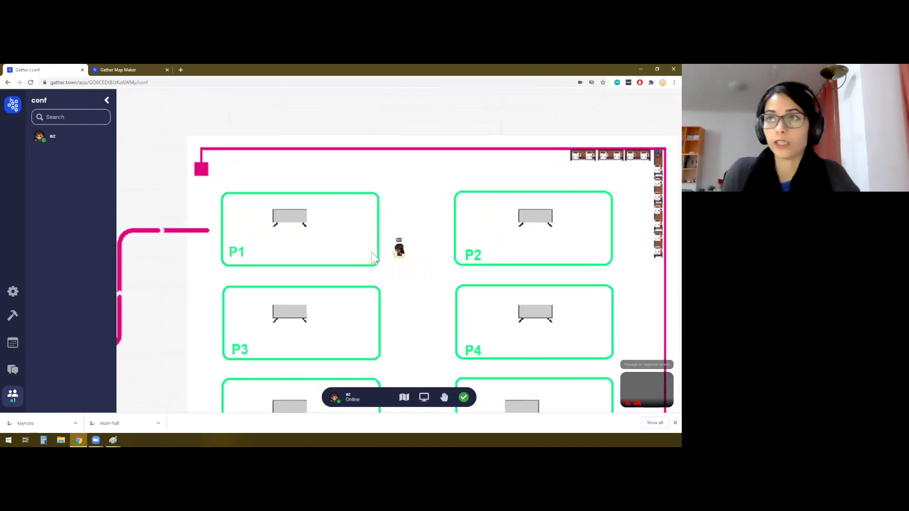
- Cover table A and its chairs in the coffee area with private space tiles using tile id 99
left_click(111, 70)
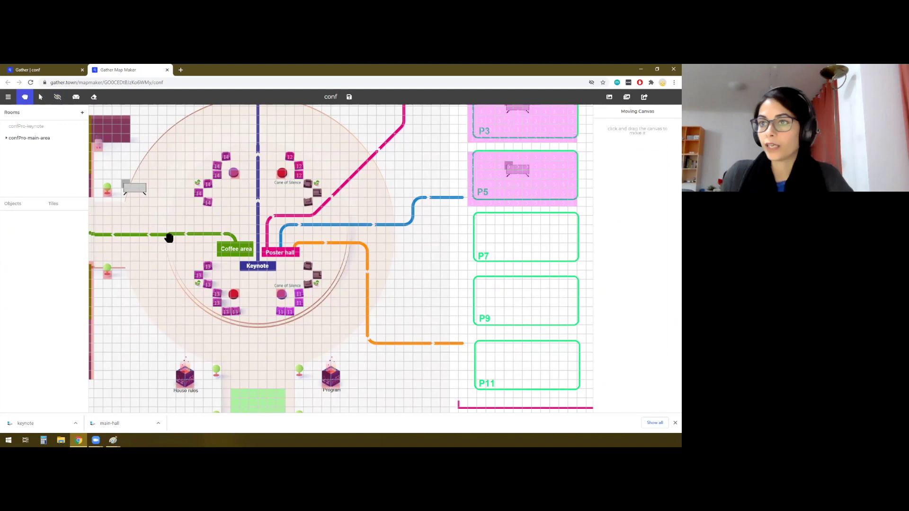
left_click_drag(168, 237, 302, 245)
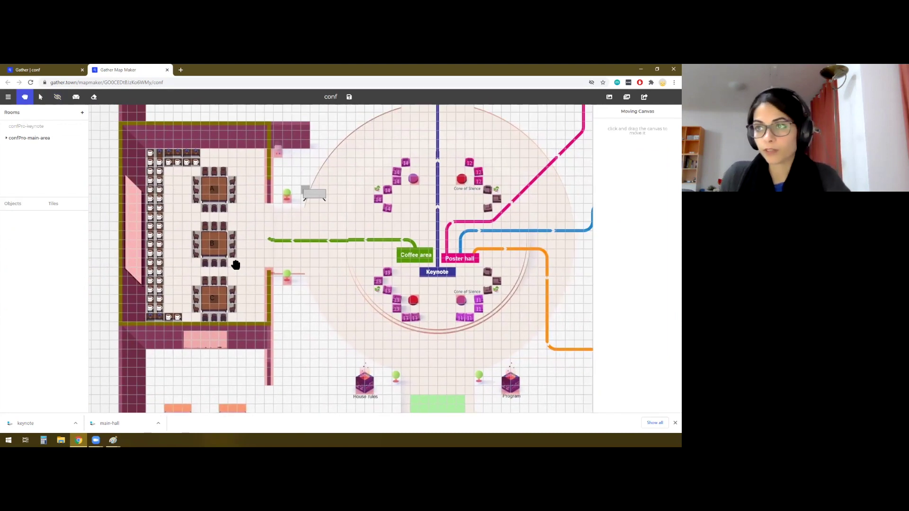
left_click(52, 204)
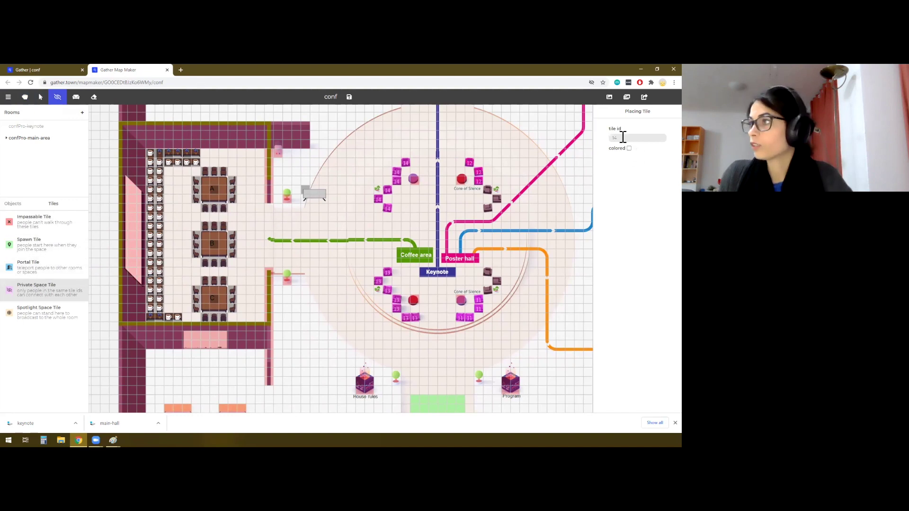
left_click_drag(623, 138, 602, 136)
type("99")
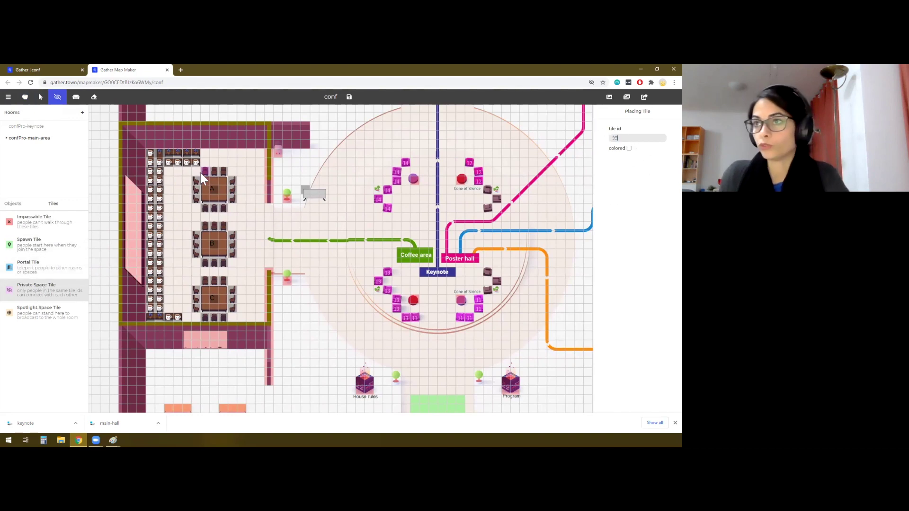
mouse_move(205, 169)
left_mouse_down()
mouse_move(232, 174)
mouse_move(217, 191)
mouse_move(240, 181)
left_mouse_up()
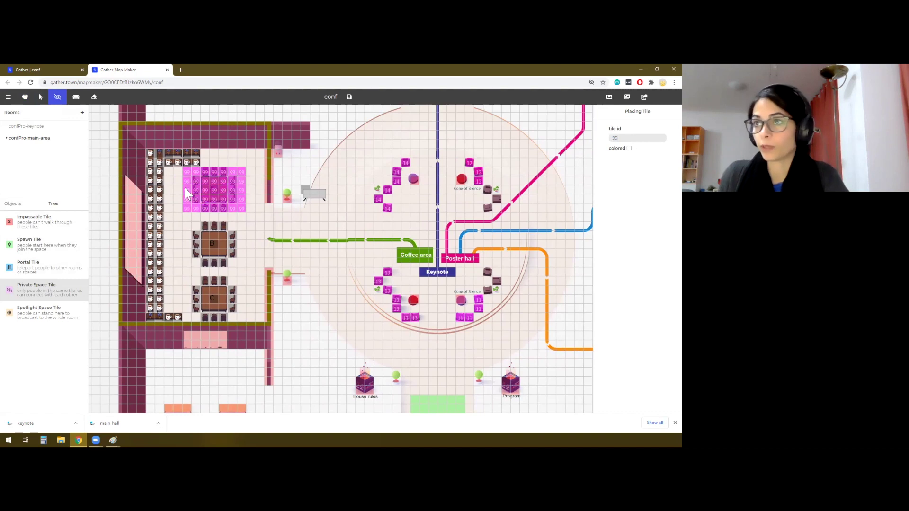
- Cover tables B and C and their chairs with private space tiles using tile ids 100 and 101 respectively
left_click_drag(622, 138, 458, 196)
type("100")
left_click_drag(187, 226, 207, 224)
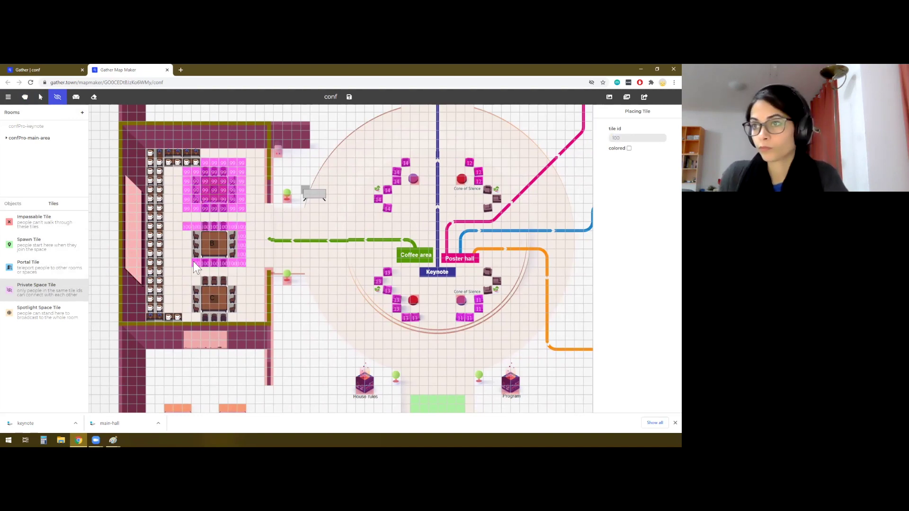
mouse_move(190, 262)
left_mouse_down()
mouse_move(204, 244)
mouse_move(178, 265)
mouse_move(234, 287)
mouse_move(183, 307)
mouse_move(241, 291)
left_mouse_up()
double_click(637, 137)
type("101")
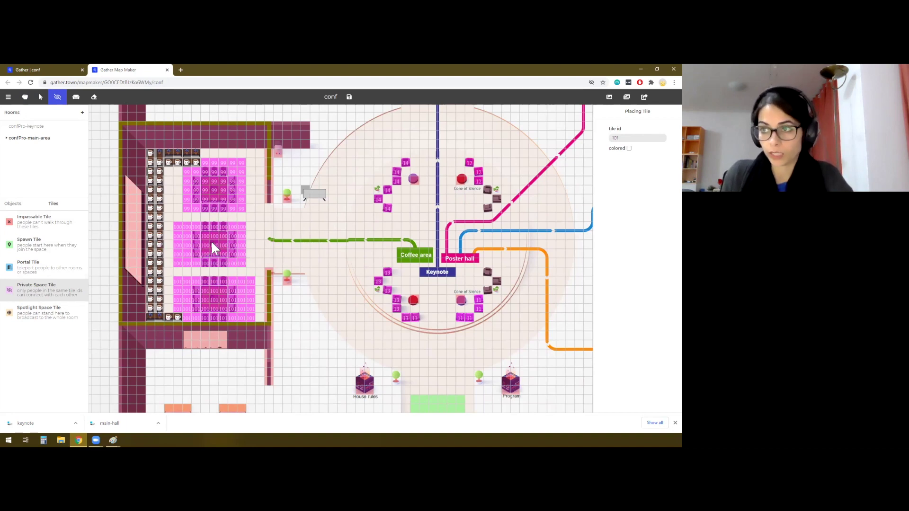
- Check the impassable tiles on the coffee area tables, then save the map and return to the live space
left_click(34, 222)
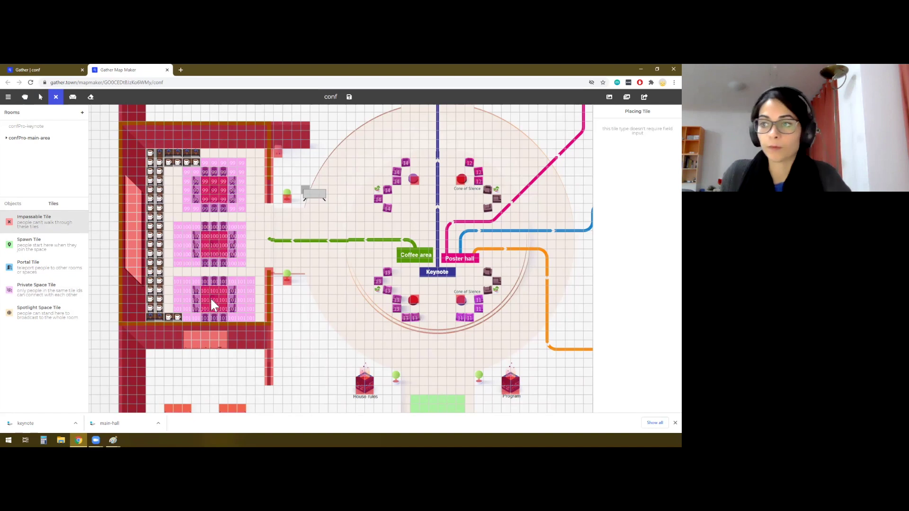
left_click(277, 308)
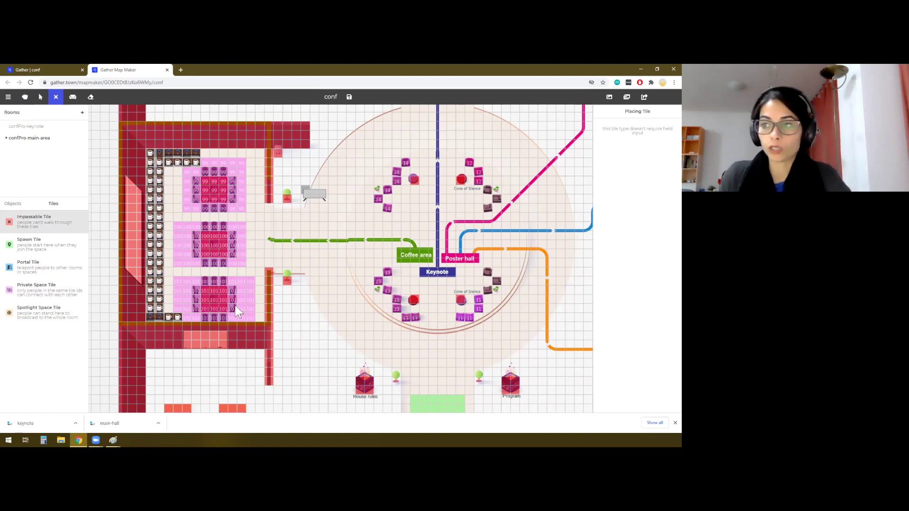
left_click(349, 97)
left_click(47, 69)
- Walk the avatar into the coffee area, up to the entrance side of tables A and B
key("Left")
key("Left")
key("Left")
key("Left")
key("Left")
key("Left")
key("Right")
key("Right")
key("Right")
key("Right")
key("Right")
key("Right")
key("Right")
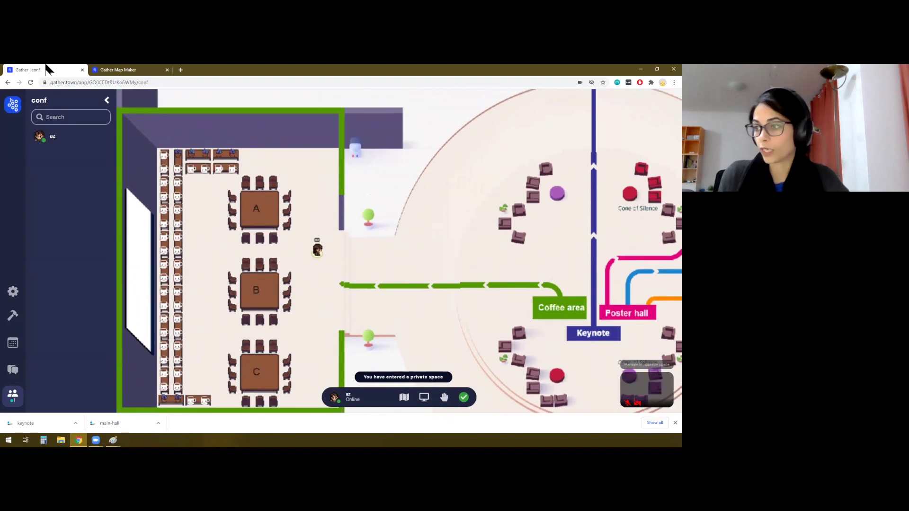
- Walk the avatar around table B to the chairs on its far side to test the private area
key("Left")
key("Left")
key("Left")
key("Left")
key("Left")
key("Left")
key("Left")
key("Left")
key("Left")
key("Left")
key("Left")
key("Left")
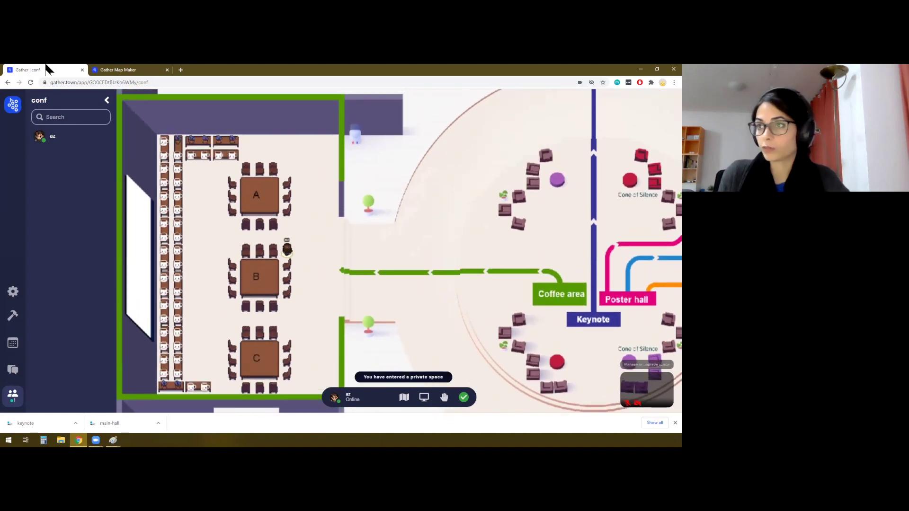
key("Down")
key("Right")
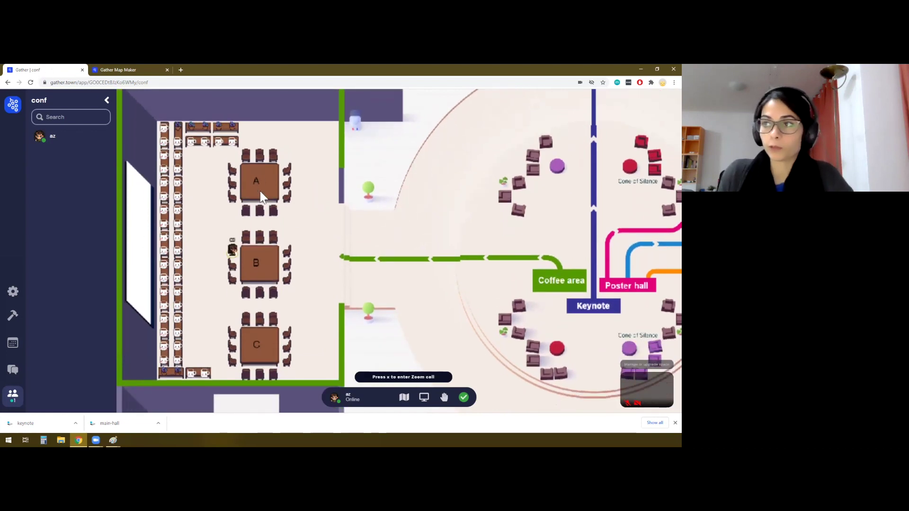
- Walk the avatar between tables A and B and back and forth across the edge of their private areas
key("Up")
key("Up")
key("Right")
key("Right")
key("Right")
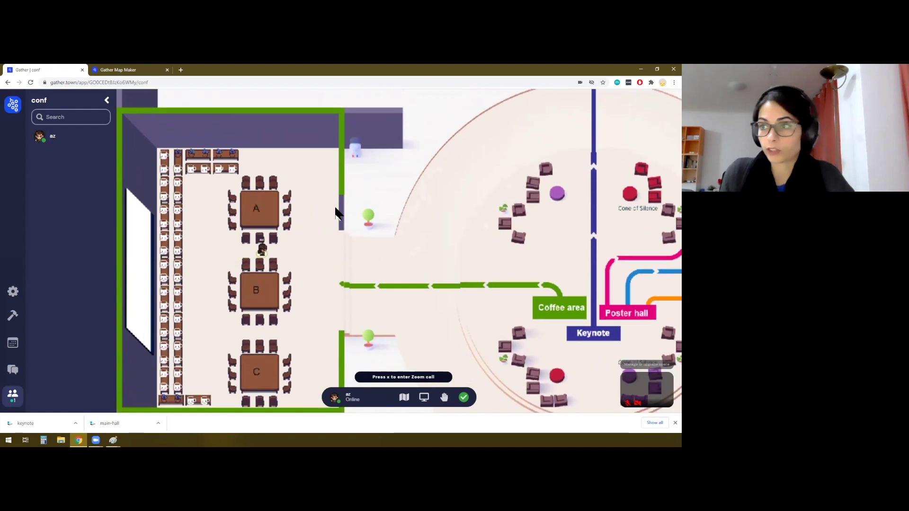
key("Right")
key("Right")
key("Down")
key("Left")
key("Left")
key("Left")
key("Left")
key("Right")
key("Right")
key("Right")
key("Right")
key("Right")
- Examine the main area's spawn tiles and the call link of the External Call Object in the keynote room
key("ctrl+Tab")
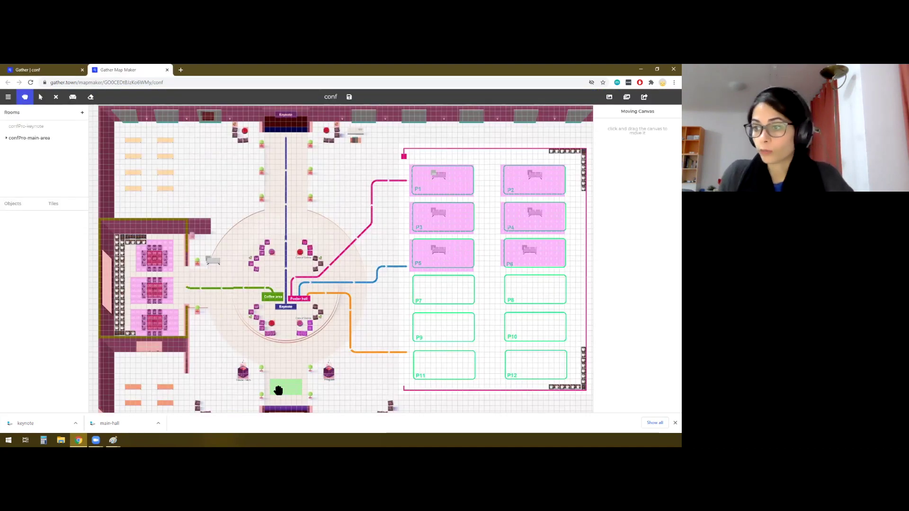
left_click(54, 203)
left_click(28, 241)
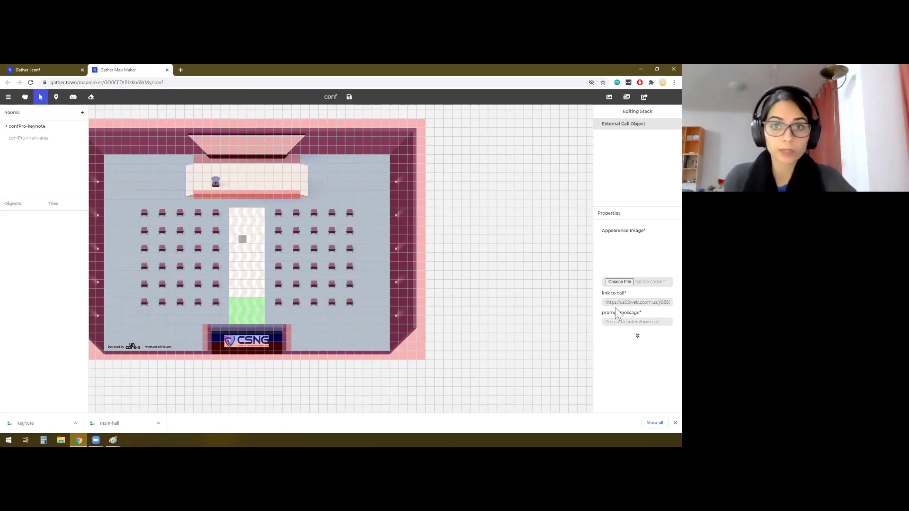
left_click(617, 304)
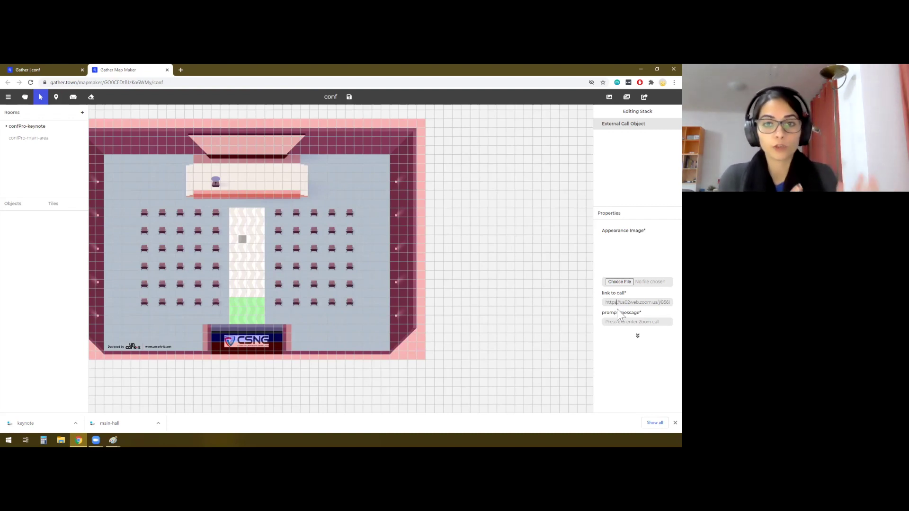
triple_click(650, 302)
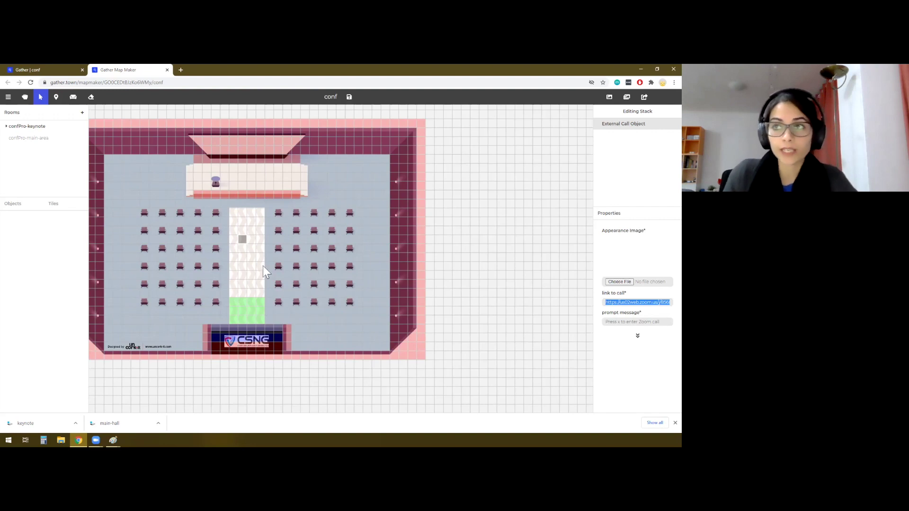
- Place a spotlight space tile at the speaker's podium on the keynote room's stage
left_click(50, 205)
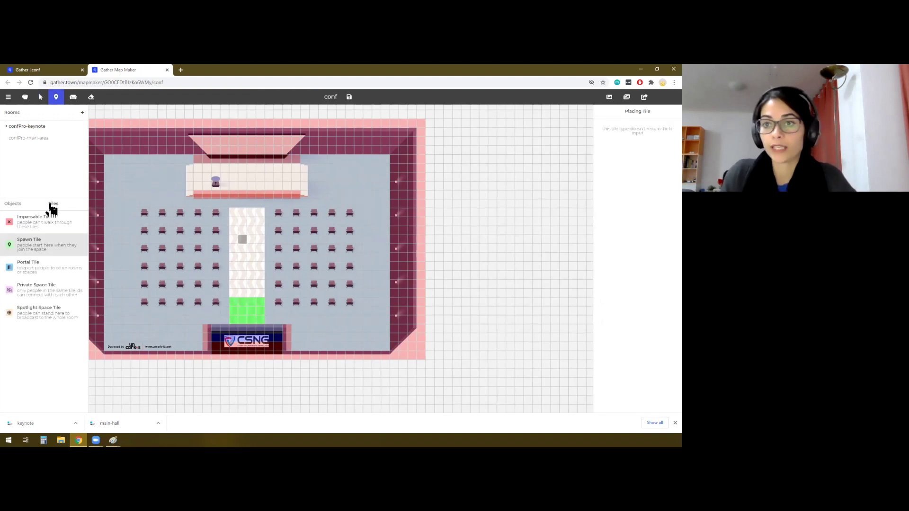
left_click(49, 320)
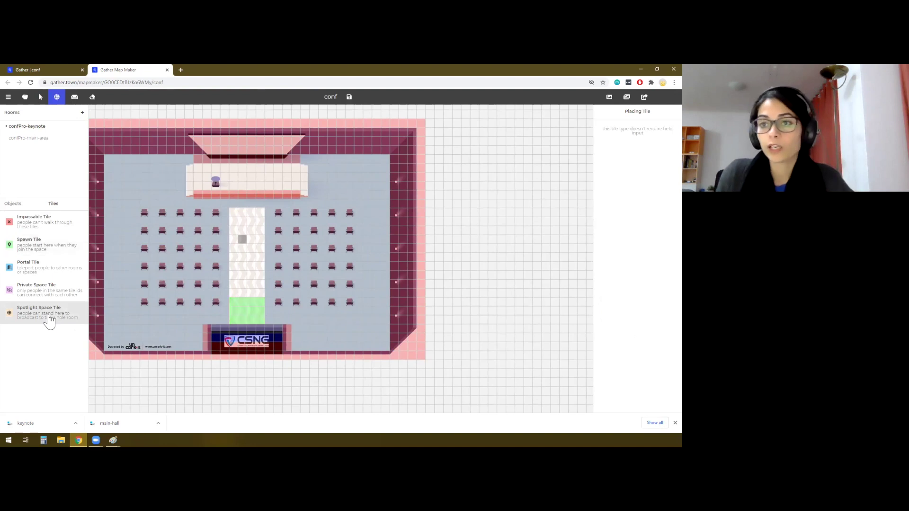
left_click(215, 179)
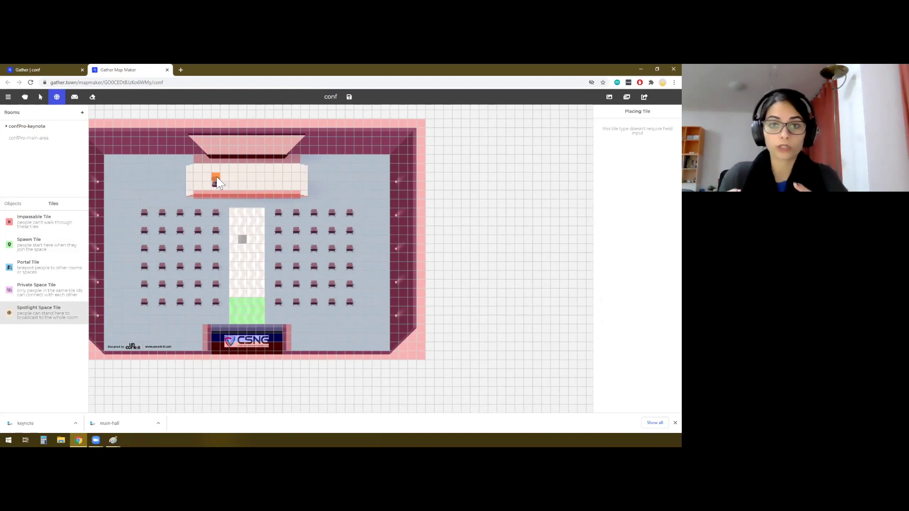
left_click(56, 70)
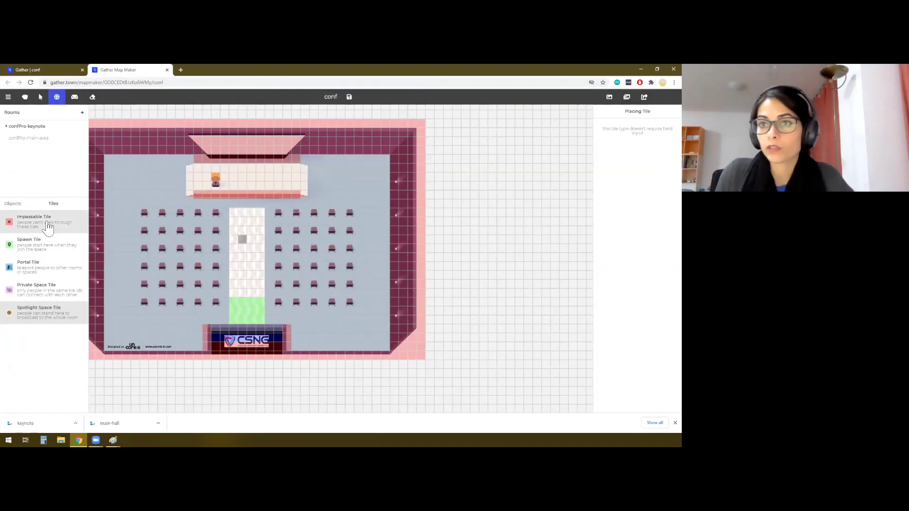
- Place private space tiles on the audience seats in the keynote room and clear the tile id
left_click(36, 287)
left_click(144, 213)
left_click(144, 231)
left_click(145, 249)
left_click(145, 266)
left_click(162, 266)
left_click(216, 266)
left_click(216, 284)
left_click(145, 302)
left_click(278, 213)
left_click(331, 249)
left_click(632, 138)
key("BackSpace")
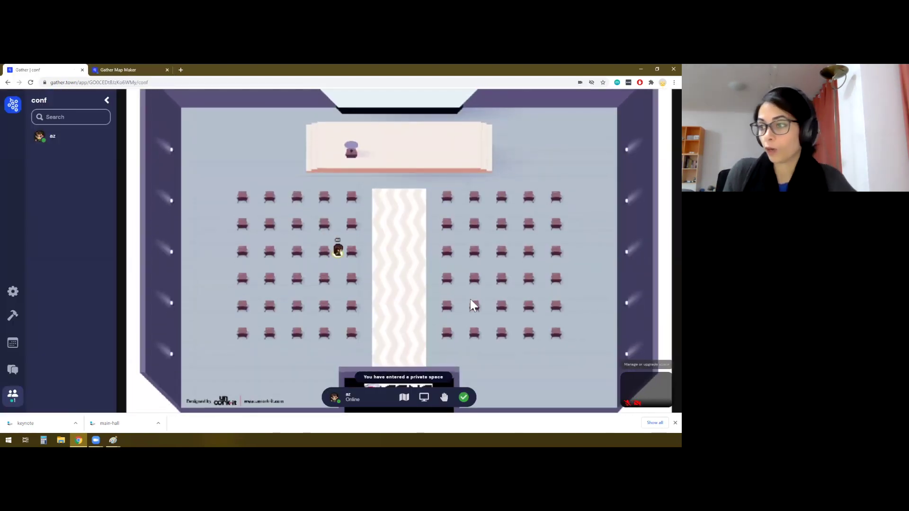
- Walk the avatar in the live keynote room from the seat rows to the front of the stage
key("Right")
key("Right")
key("Right")
key("Right")
key("Right")
key("Right")
key("Right")
key("Up")
key("Up")
key("Up")
key("Up")
key("Up")
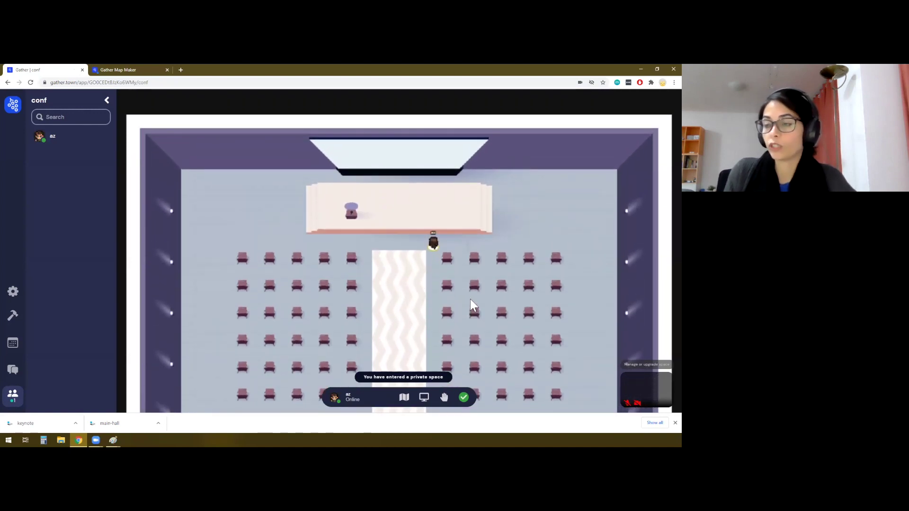
- Walk the avatar from the stage down the central carpet to the keynote room's exit
key("Left")
key("Down")
key("Down")
key("Down")
key("Down")
key("Down")
key("Down")
key("Down")
key("Down")
key("Down")
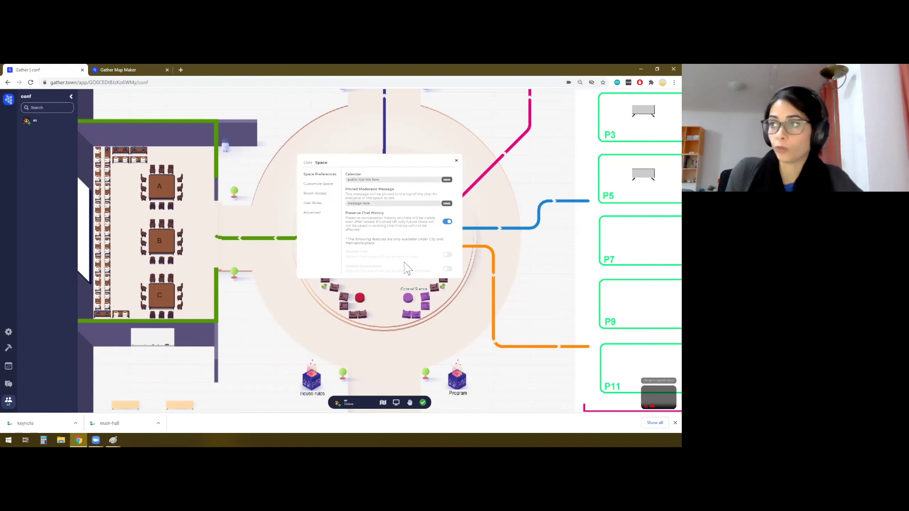
- Review the room password option in the space settings and the Room Access options in the space dashboard
left_click(318, 195)
left_click(395, 189)
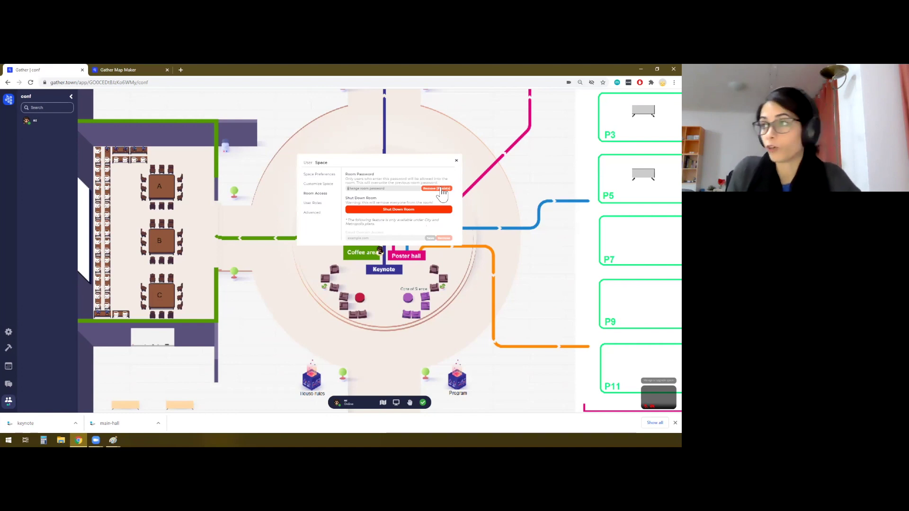
left_click(402, 217)
left_click(401, 197)
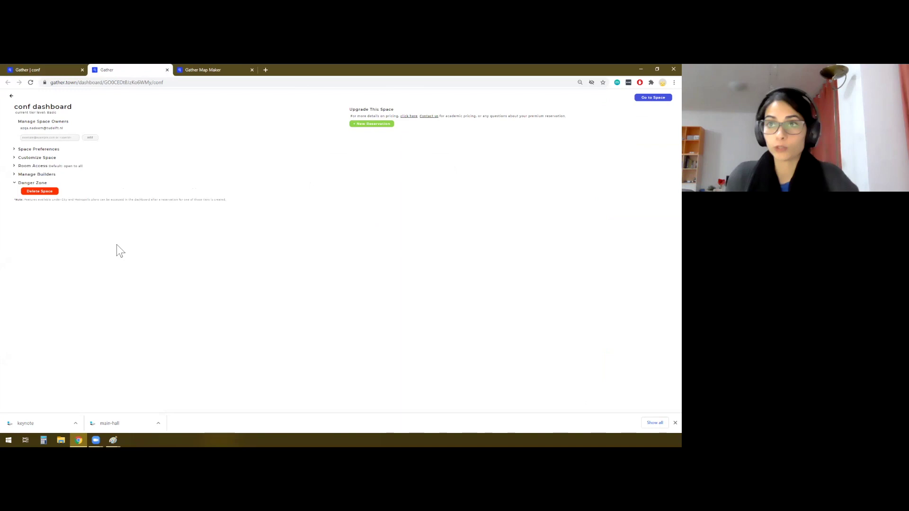
left_click(35, 166)
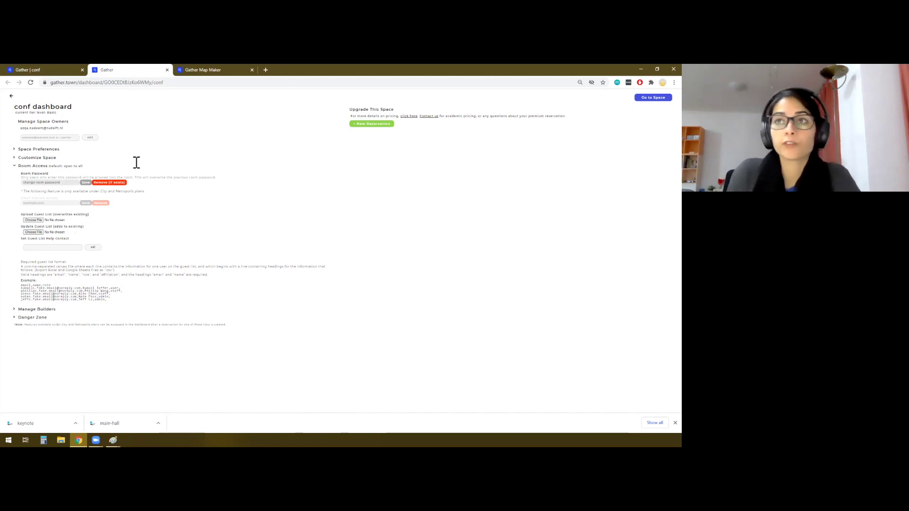
- Return to the live space and open the listed participant's card to view its Spotlight option
left_click(59, 71)
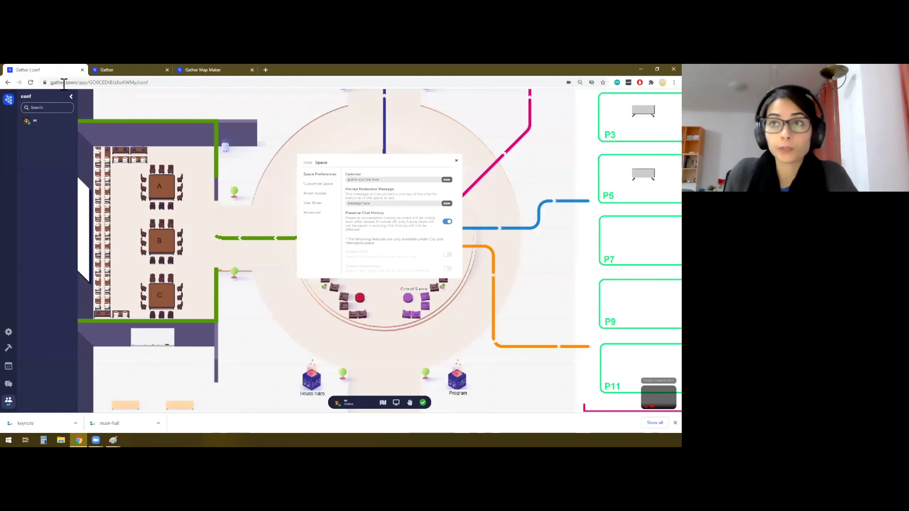
left_click(31, 124)
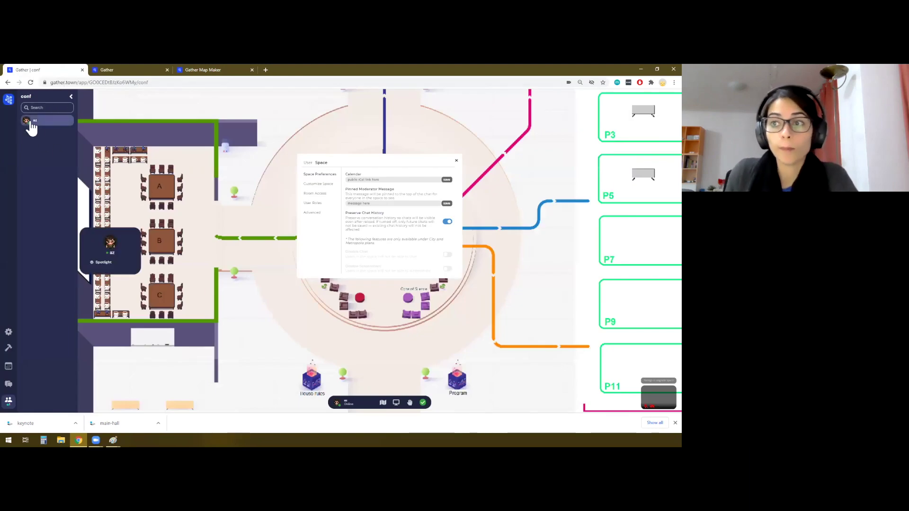